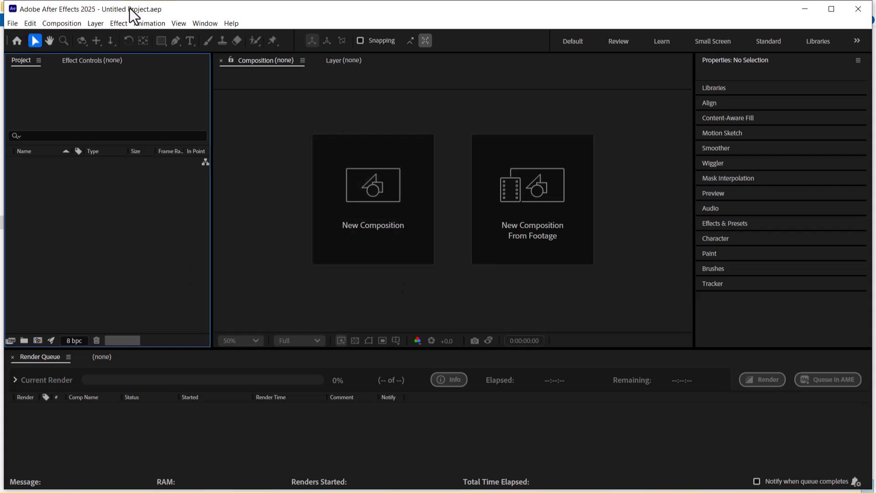
- Save a copy of the project as "Motion graphic" in the AE_Class 2 folder under After Effect 10 Feb
{"action": "left_click", "coordinate": [13, 23]}
{"action": "mouse_move", "coordinate": [156, 130]}
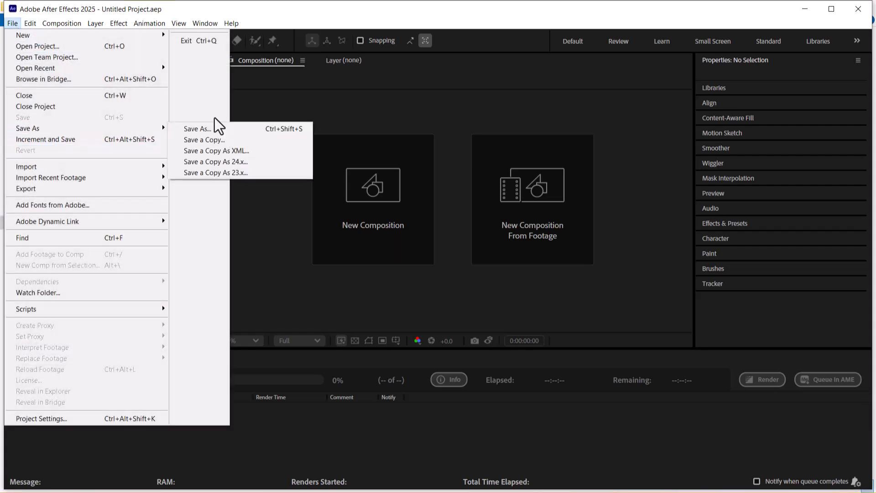
{"action": "left_click", "coordinate": [222, 141]}
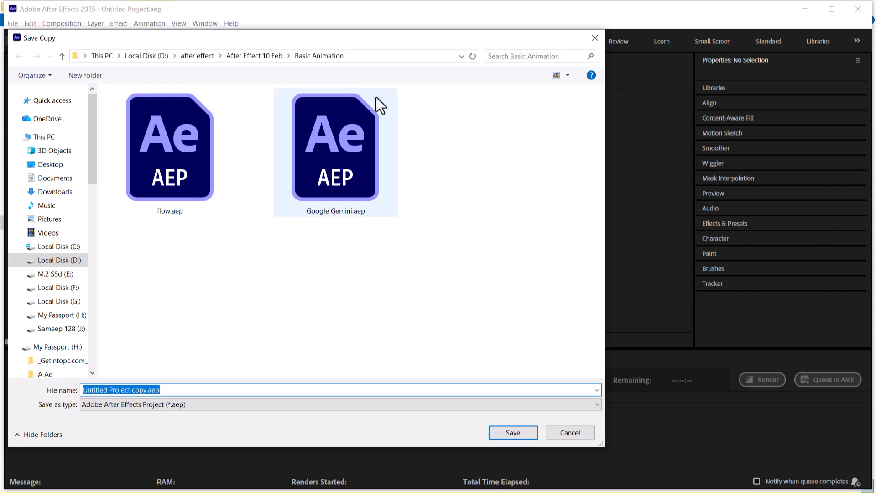
{"action": "left_click", "coordinate": [274, 56]}
{"action": "double_click", "coordinate": [144, 112]}
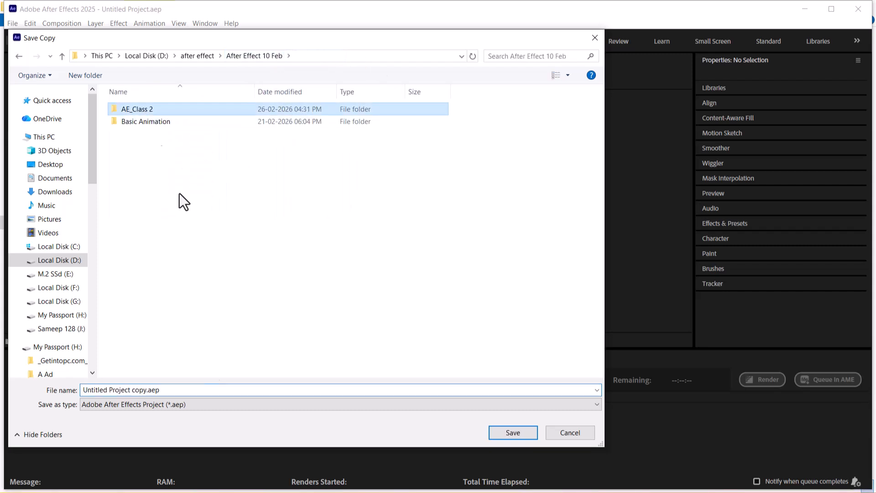
{"action": "left_click", "coordinate": [194, 389]}
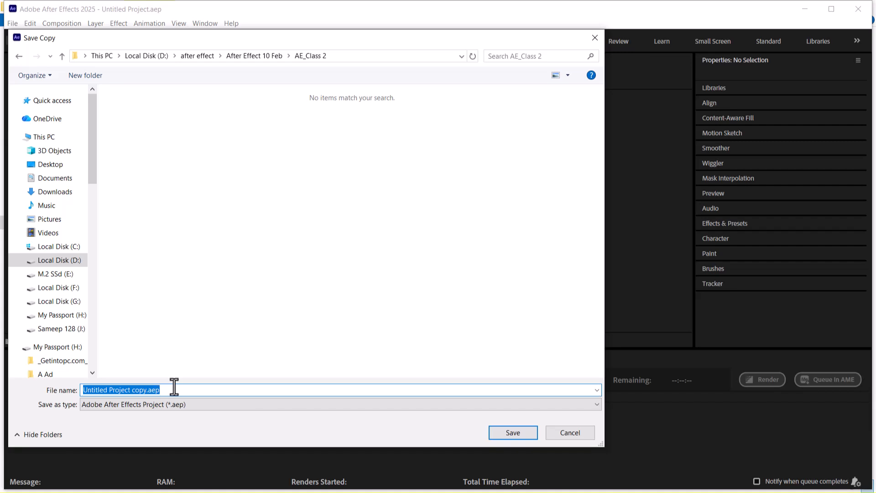
{"action": "type", "text": "M"}
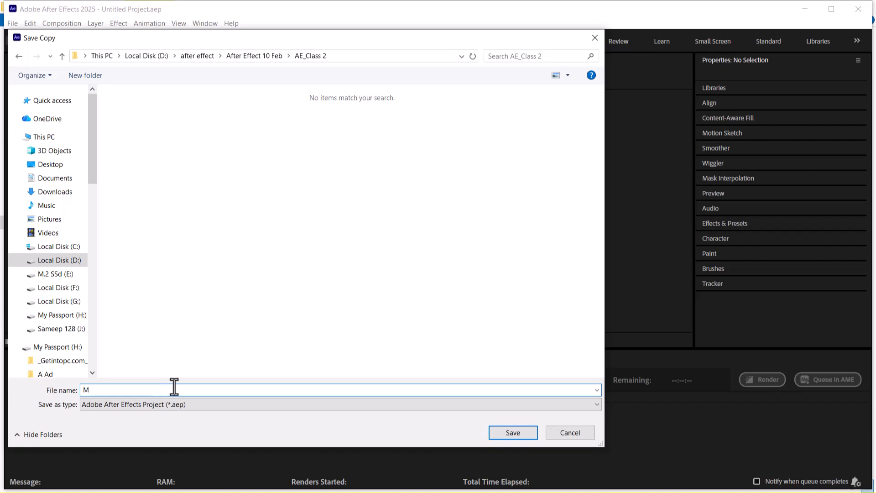
{"action": "type", "text": "ot"}
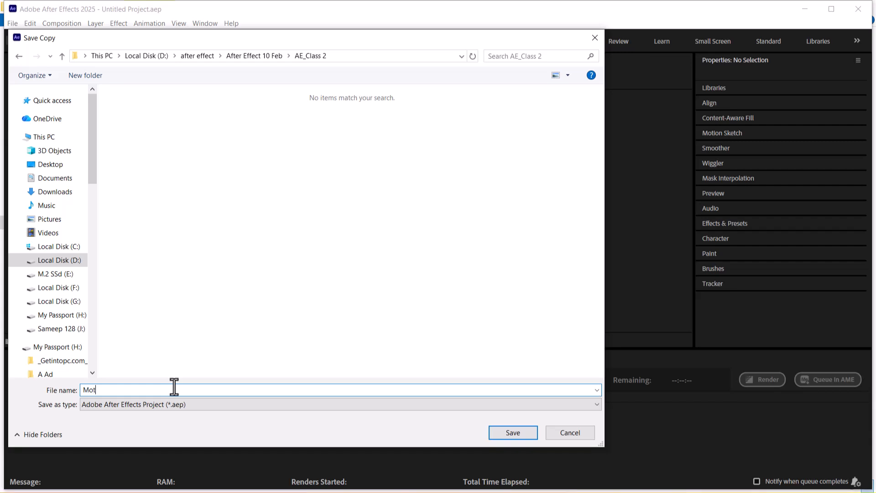
{"action": "type", "text": "ion graphic"}
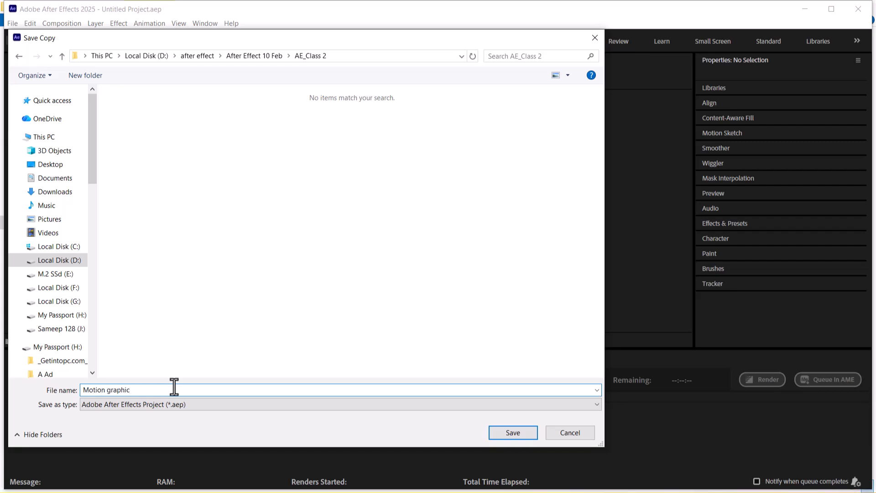
{"action": "key", "text": "Return"}
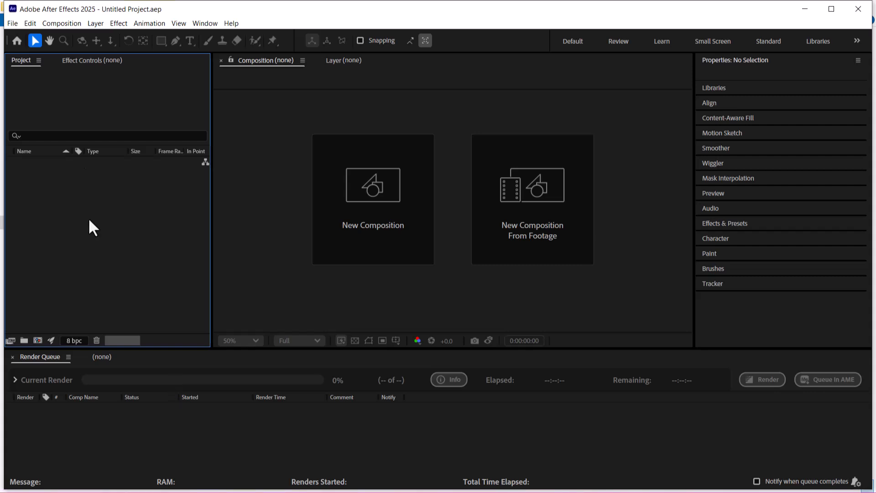
- Maximize the window and open the project Motion graphic.aep from the AE_Class 2 folder
{"action": "double_click", "coordinate": [86, 9]}
{"action": "left_click", "coordinate": [8, 19]}
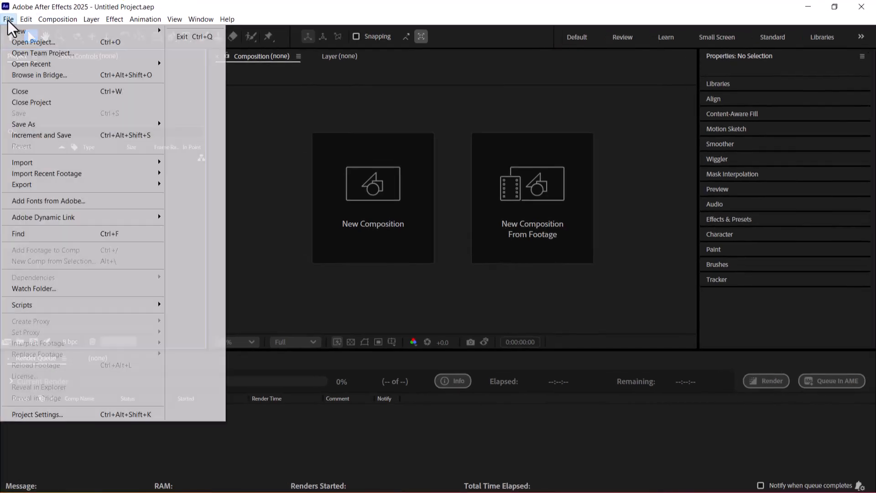
{"action": "left_click", "coordinate": [35, 45]}
{"action": "double_click", "coordinate": [130, 123]}
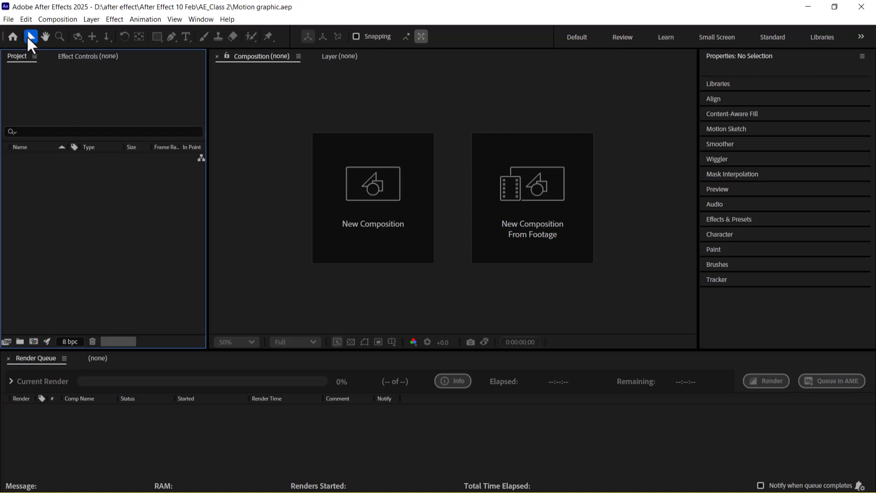
- Look through the main menus and the Effect Controls, Project and Render Queue panels
{"action": "left_click", "coordinate": [9, 20]}
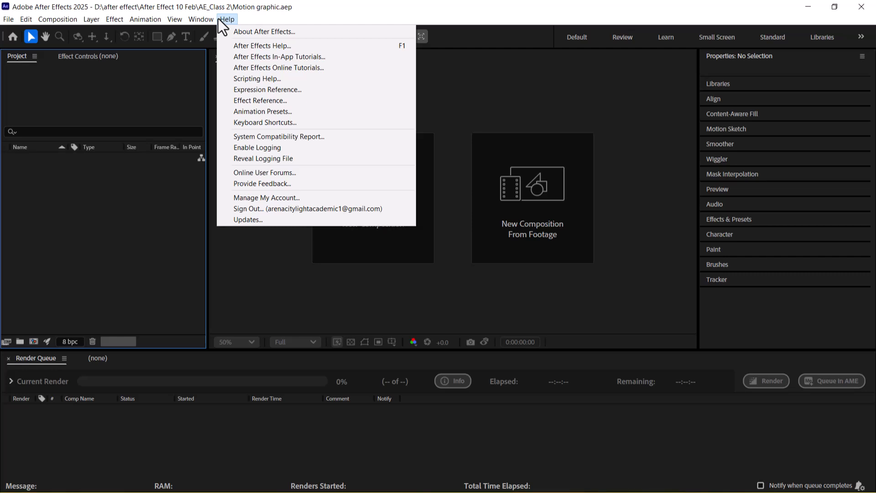
{"action": "mouse_move", "coordinate": [109, 22]}
{"action": "mouse_move", "coordinate": [50, 20]}
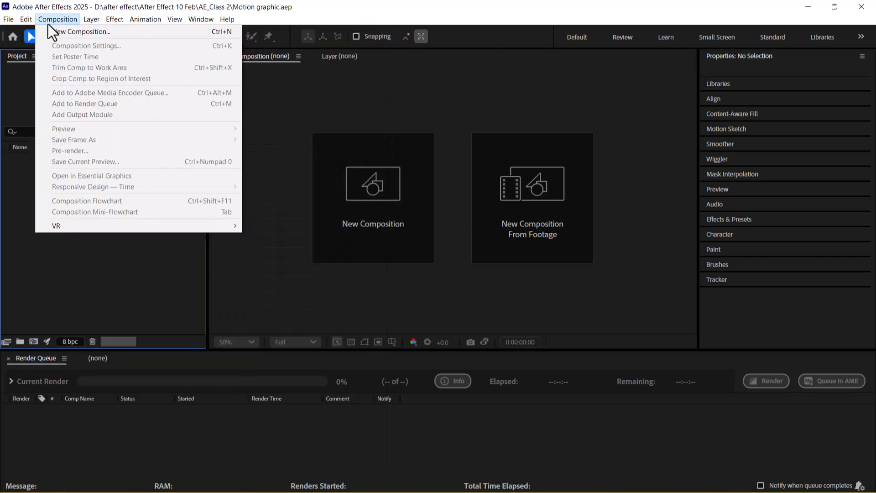
{"action": "left_click", "coordinate": [233, 4]}
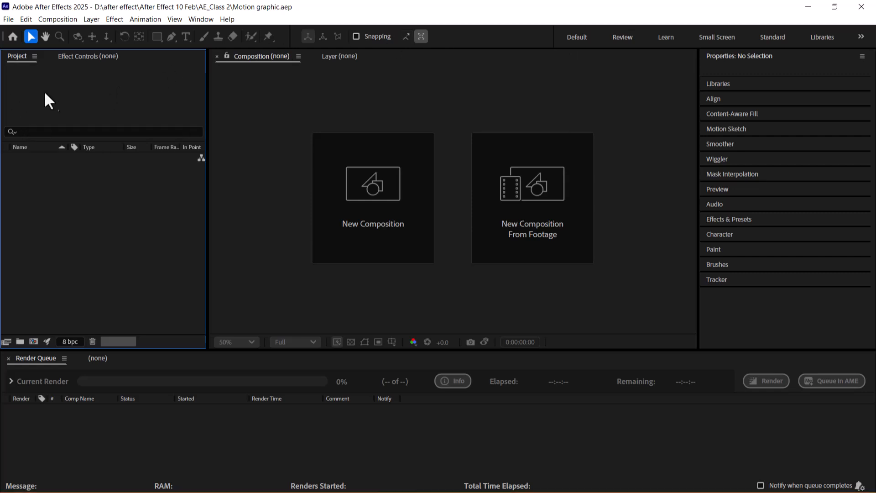
{"action": "left_click", "coordinate": [84, 57]}
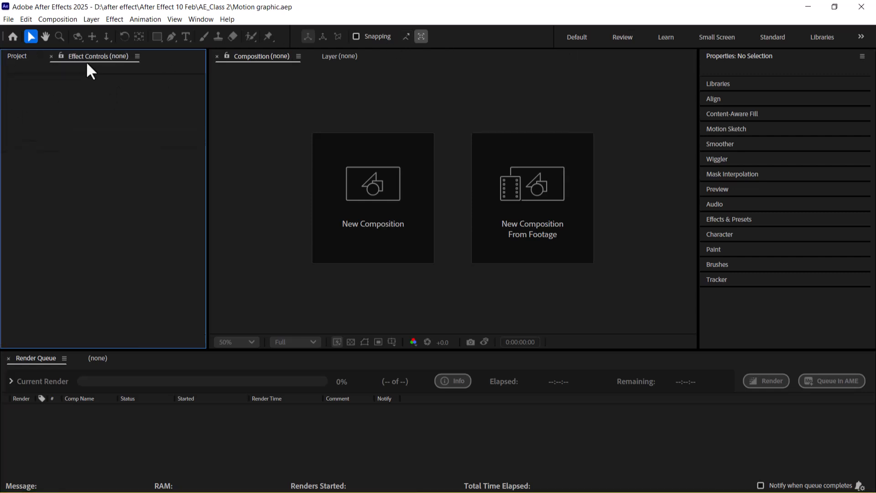
{"action": "left_click", "coordinate": [18, 56]}
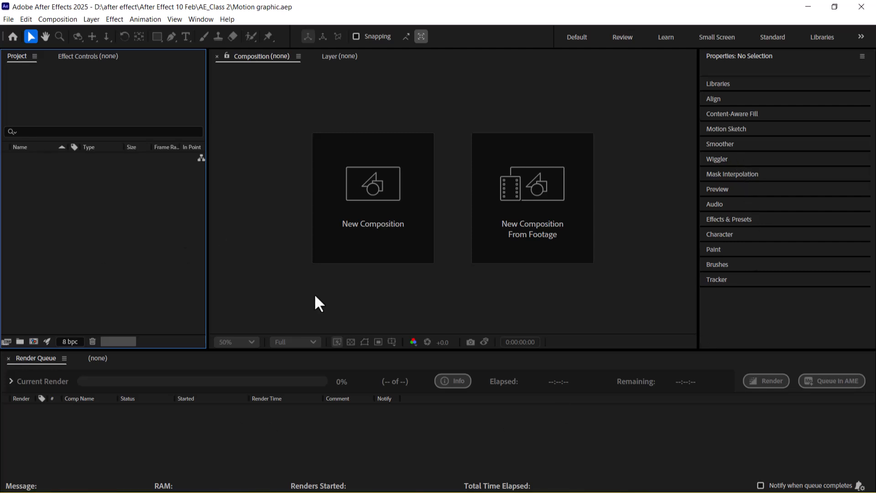
{"action": "left_click", "coordinate": [33, 360]}
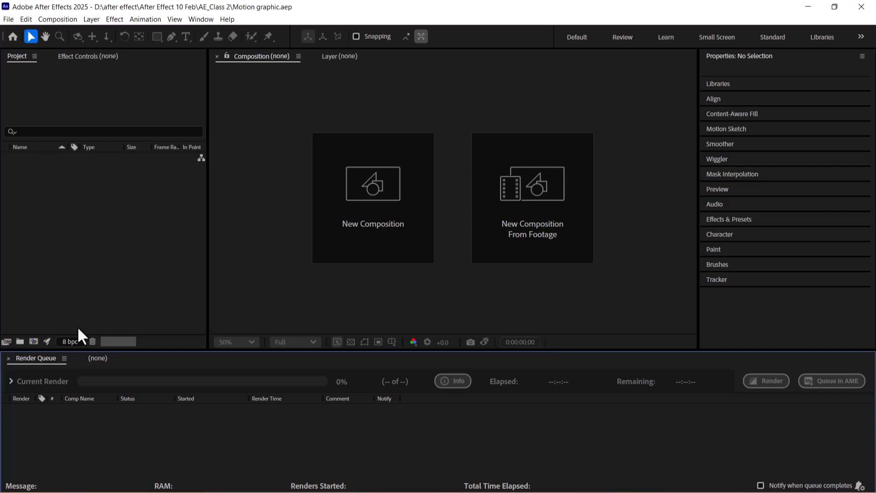
{"action": "left_click", "coordinate": [14, 60]}
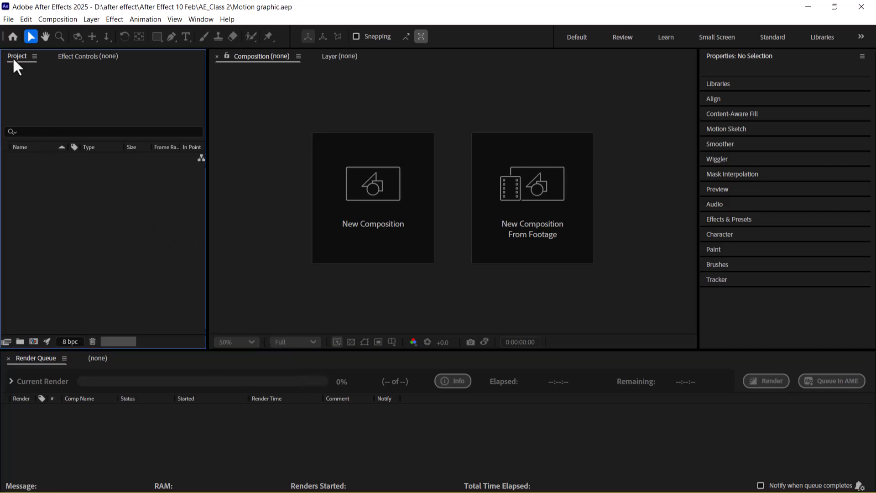
- Import the four ChatGPT logo images and the prompt-command-button illustration JPG from the AE_Class 2 folder as footage
{"action": "double_click", "coordinate": [108, 243]}
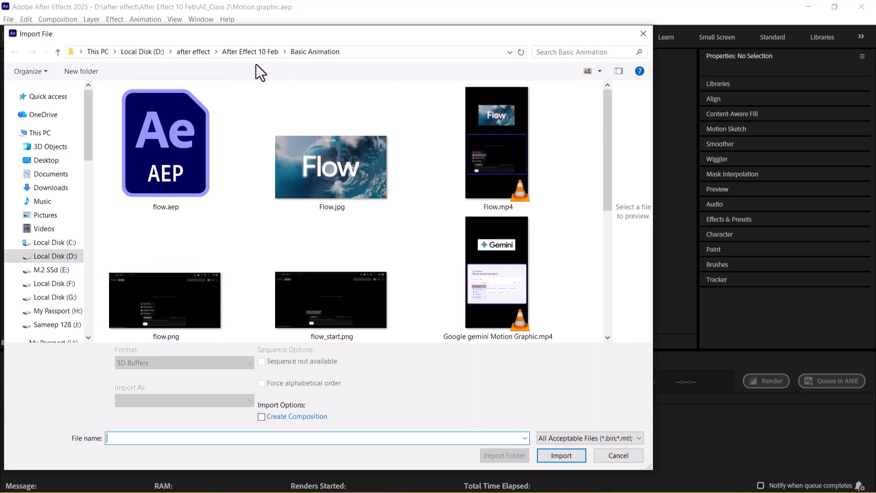
{"action": "left_click", "coordinate": [248, 52]}
{"action": "double_click", "coordinate": [155, 103]}
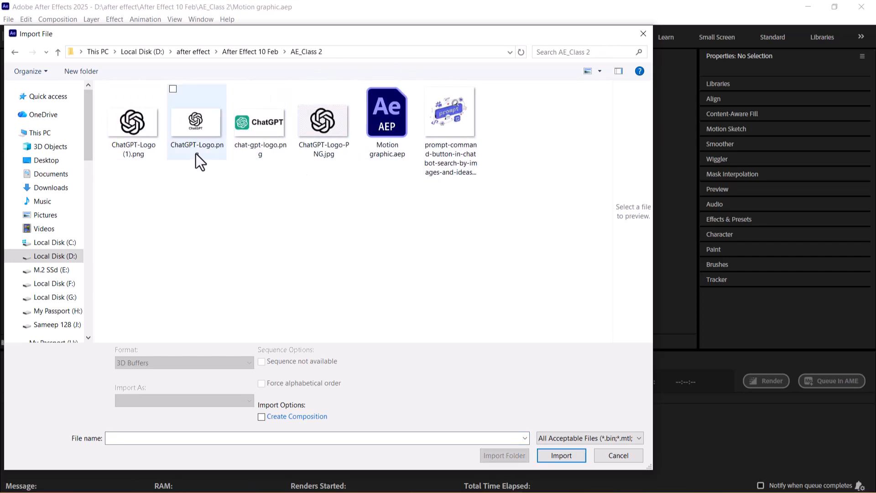
{"action": "left_click", "coordinate": [137, 126]}
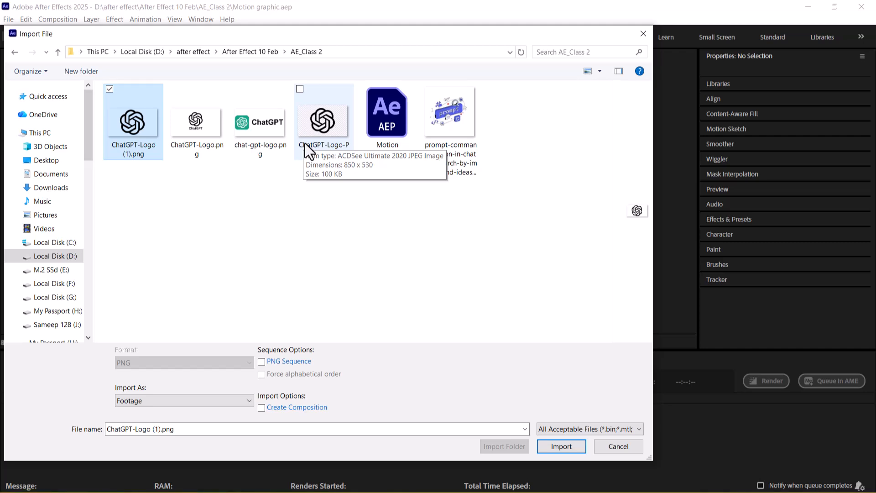
{"action": "left_click", "coordinate": [201, 132], "text": "ctrl"}
{"action": "left_click", "coordinate": [272, 131], "text": "ctrl"}
{"action": "left_click", "coordinate": [325, 130], "text": "ctrl"}
{"action": "left_click", "coordinate": [446, 112], "text": "ctrl"}
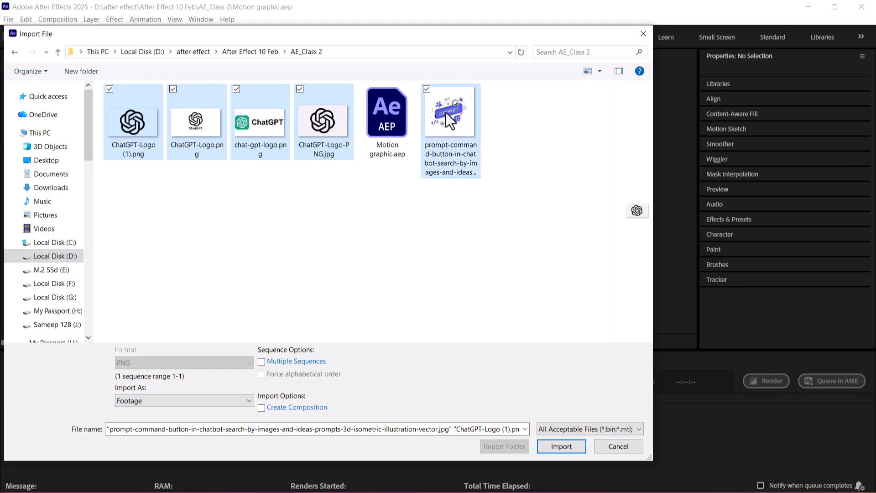
{"action": "left_click", "coordinate": [560, 451]}
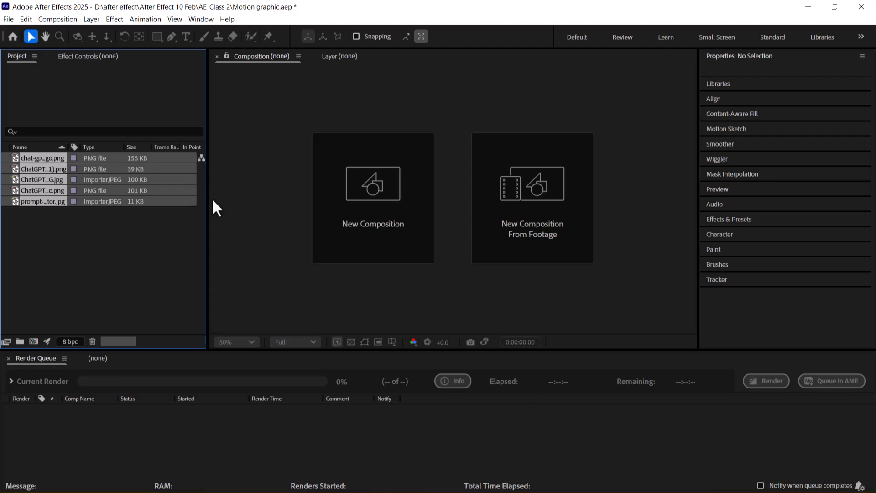
- Start a new composition and name it "Motion Graphic"
{"action": "left_click", "coordinate": [61, 21]}
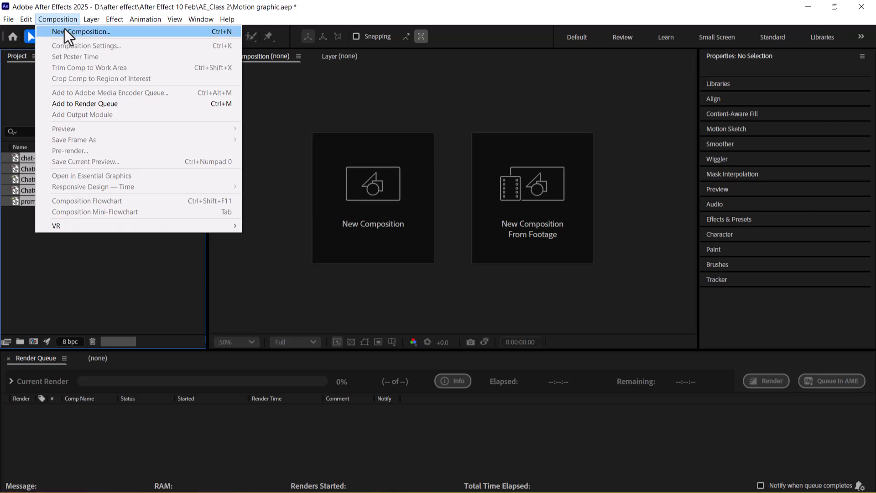
{"action": "left_click", "coordinate": [67, 32]}
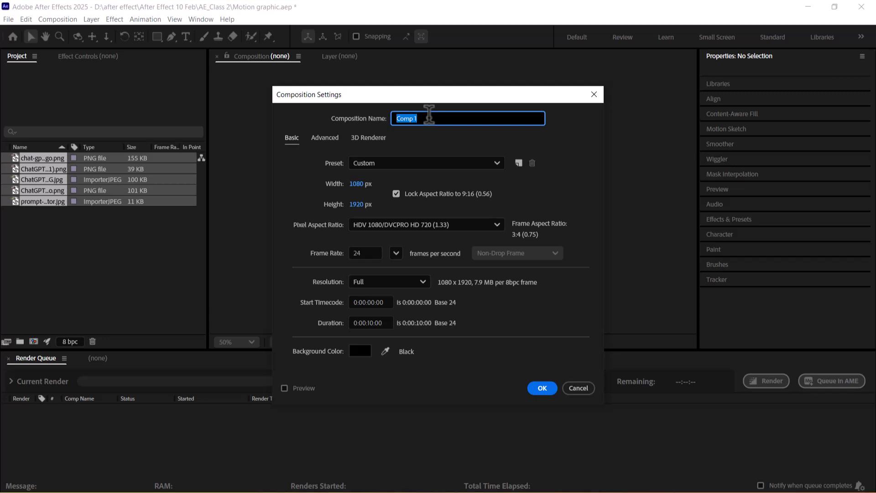
{"action": "type", "text": "Motion "}
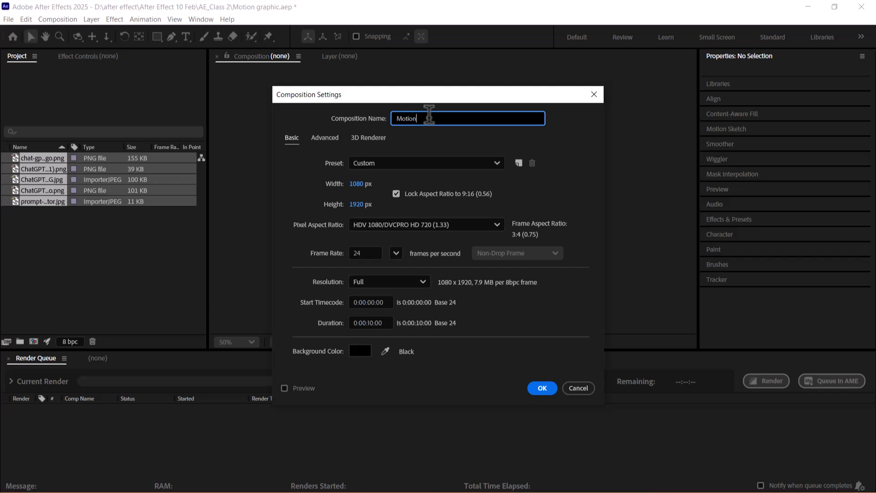
{"action": "type", "text": "Graph"}
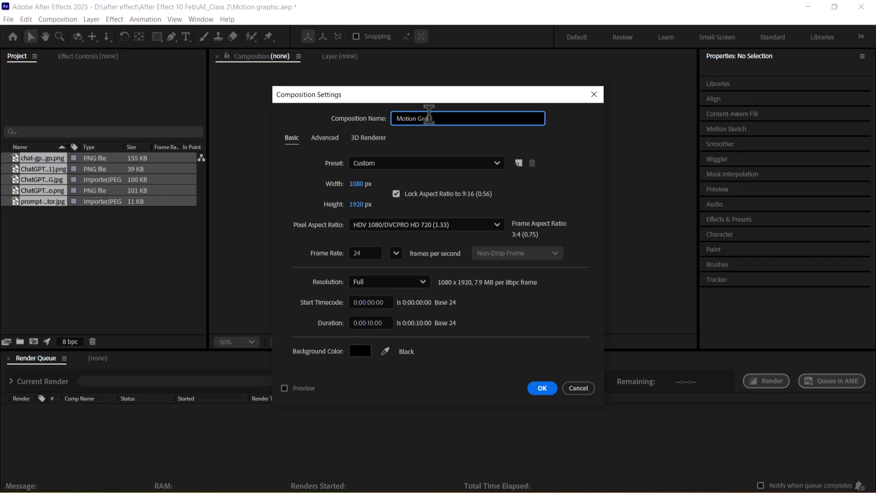
{"action": "type", "text": "ic"}
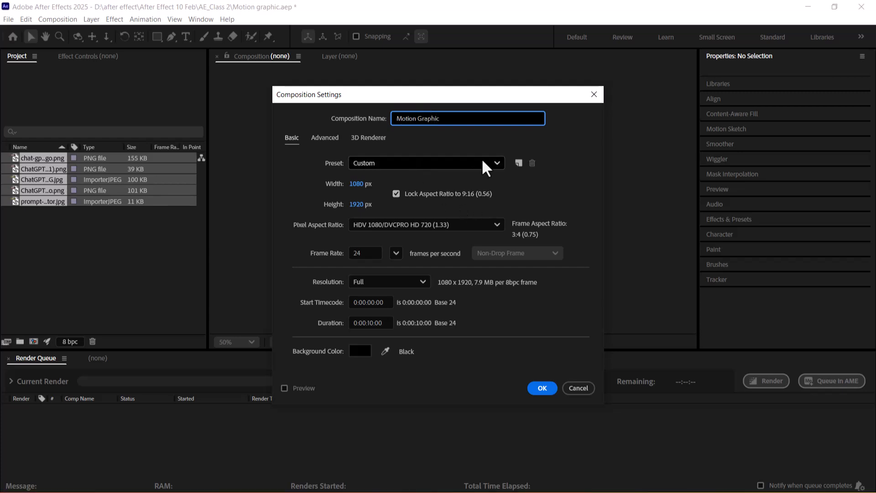
- Try the HD 1920x1080 24 fps preset and the UHD (4K) 3840x2160 25 fps preset for the composition
{"action": "left_click", "coordinate": [500, 164]}
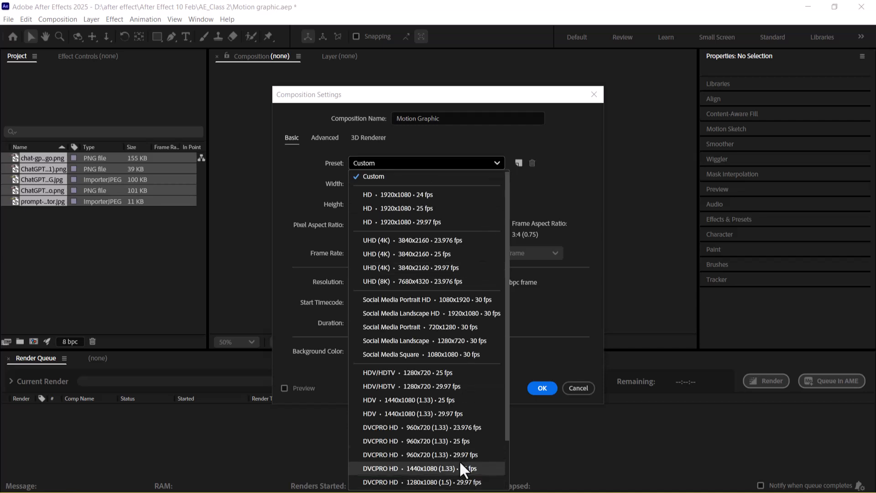
{"action": "scroll", "coordinate": [452, 379], "scroll_direction": "down", "scroll_amount": 2}
{"action": "scroll", "coordinate": [430, 235], "scroll_direction": "up", "scroll_amount": 2}
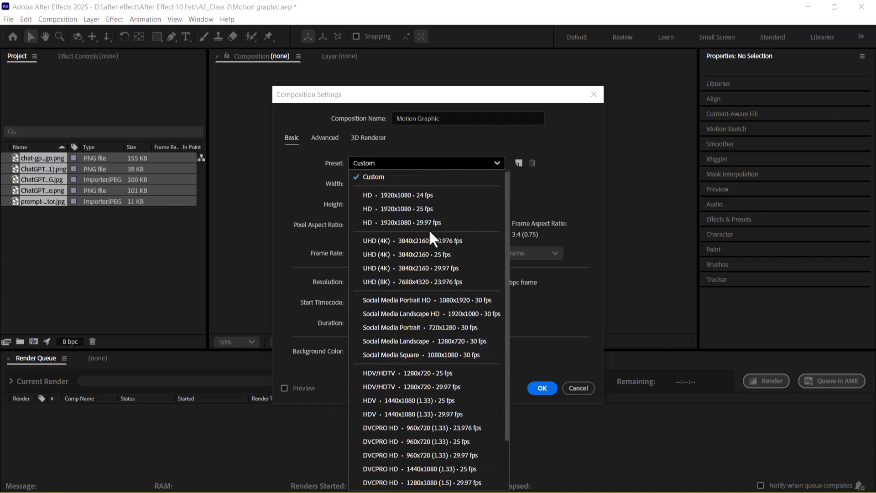
{"action": "left_click", "coordinate": [413, 196]}
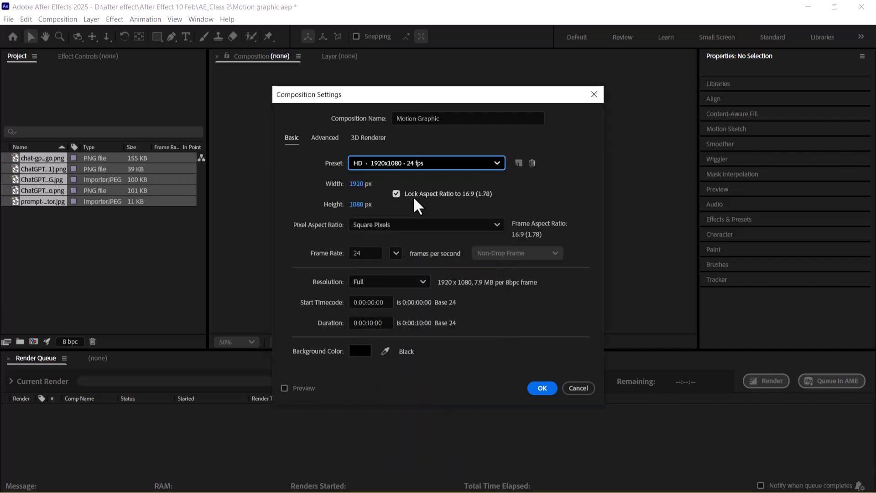
{"action": "left_click", "coordinate": [447, 163]}
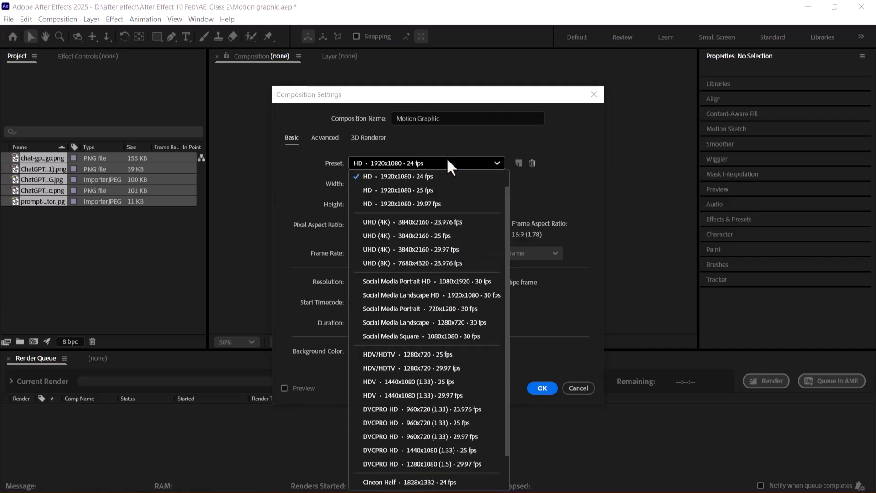
{"action": "left_click", "coordinate": [440, 236]}
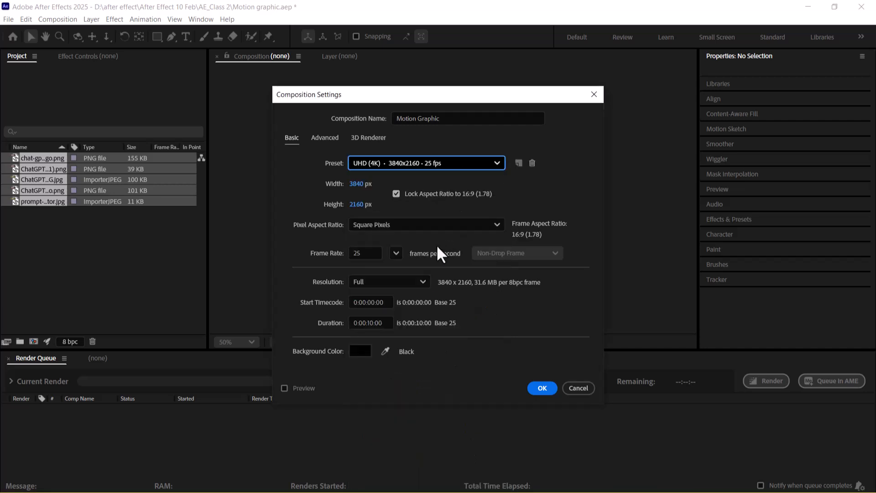
- Try the Social Media Square 1080x1080 30 fps preset and the Custom preset for the composition
{"action": "left_click", "coordinate": [442, 162]}
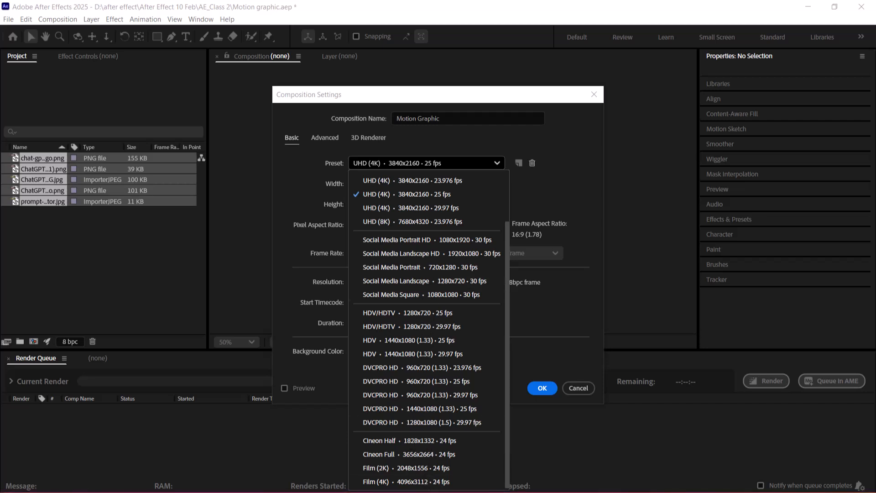
{"action": "left_click", "coordinate": [441, 295]}
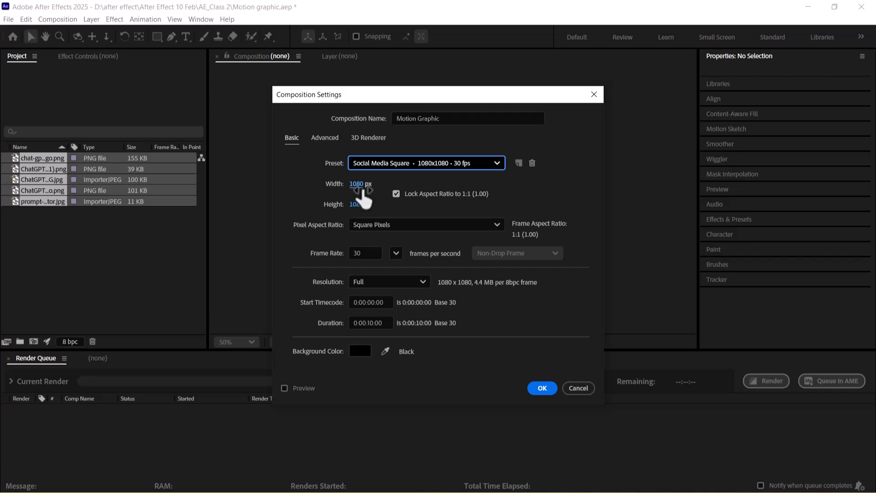
{"action": "left_click", "coordinate": [453, 163]}
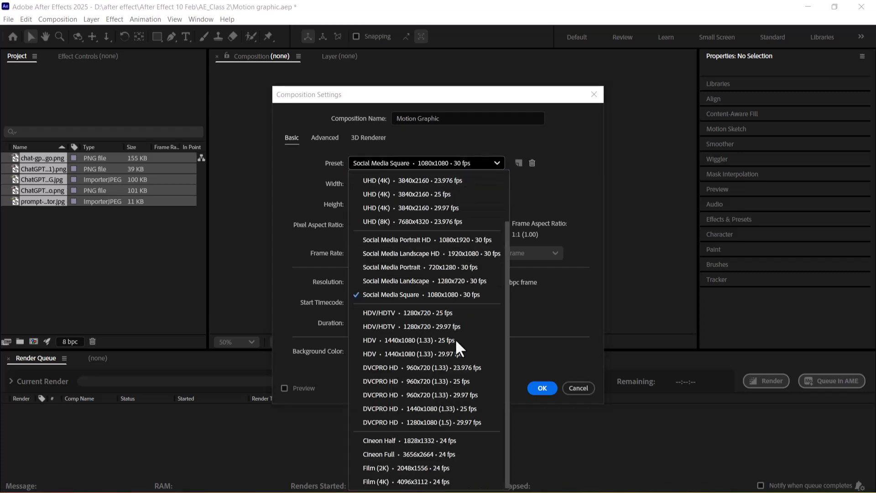
{"action": "left_click_drag", "start_coordinate": [508, 370], "coordinate": [507, 253]}
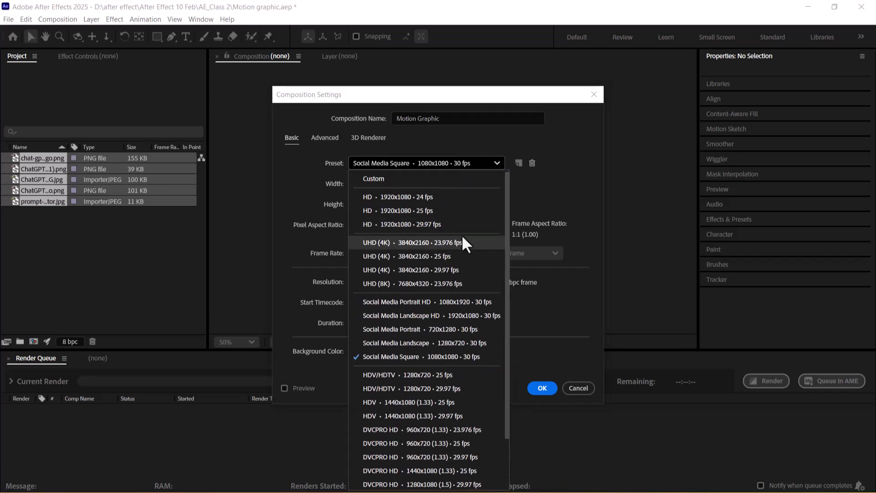
{"action": "left_click", "coordinate": [376, 178]}
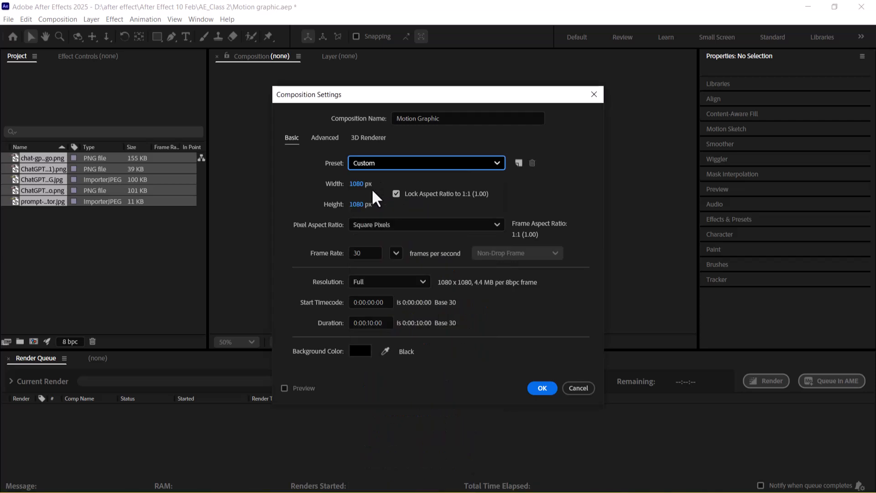
- Unlock the aspect ratio, set the composition size to 1080 x 1920 px and create the composition
{"action": "left_click", "coordinate": [361, 187]}
{"action": "left_click", "coordinate": [361, 186]}
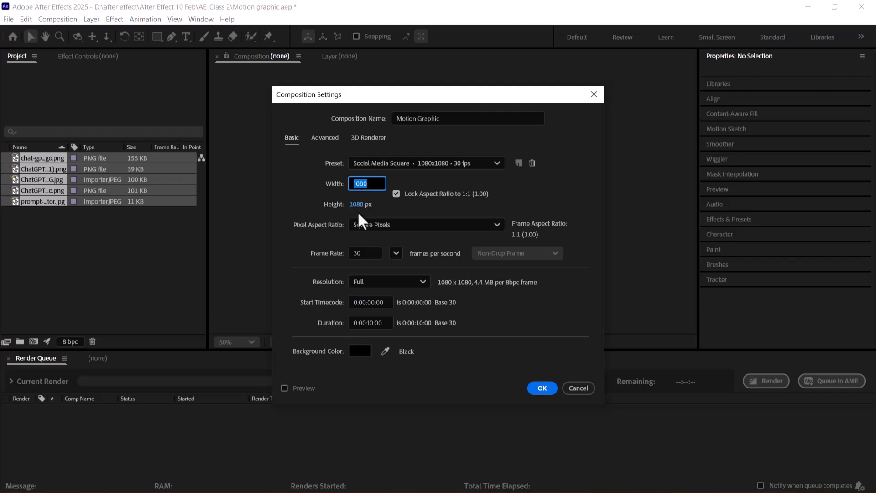
{"action": "left_click", "coordinate": [359, 205]}
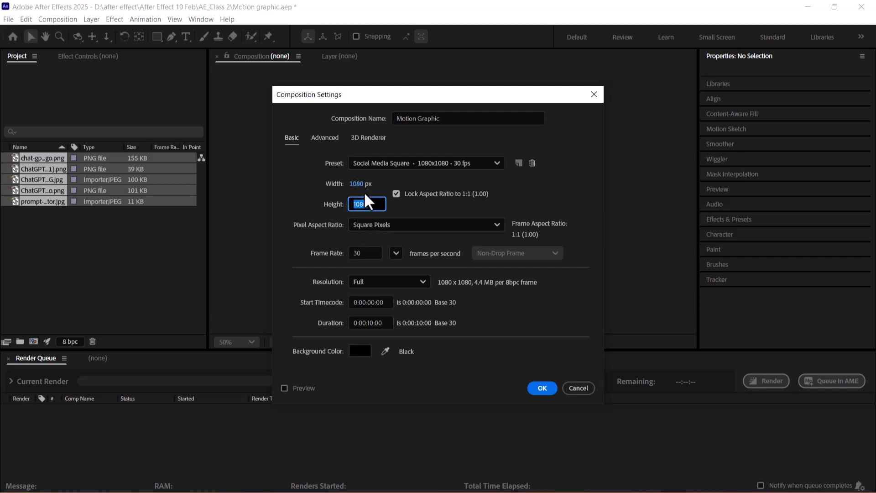
{"action": "type", "text": "1920"}
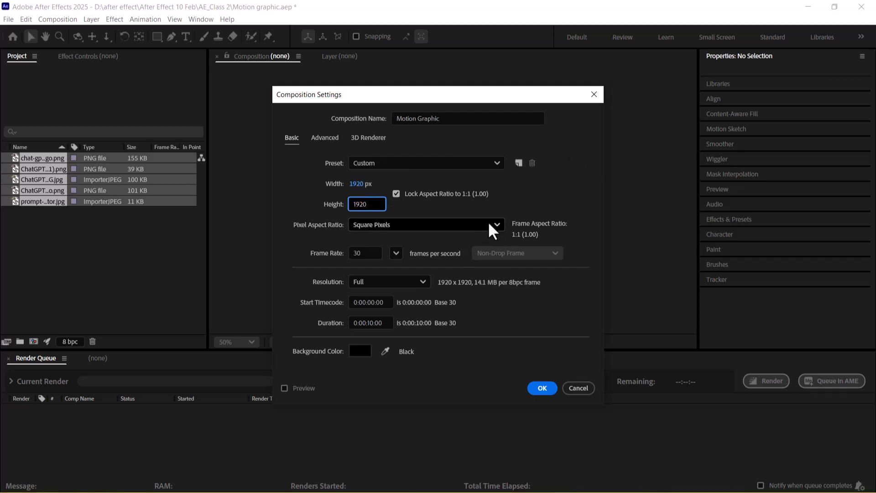
{"action": "left_click", "coordinate": [397, 194]}
{"action": "left_click", "coordinate": [356, 185]}
{"action": "type", "text": "4080"}
{"action": "key", "text": "Return"}
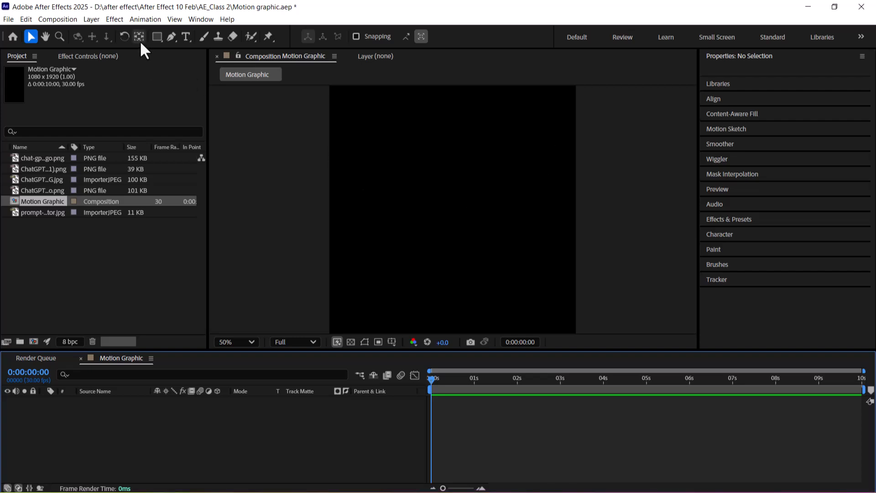
- Reopen the composition's settings and set the frame rate to 24 fps and the resolution to Quarter
{"action": "left_click", "coordinate": [62, 18]}
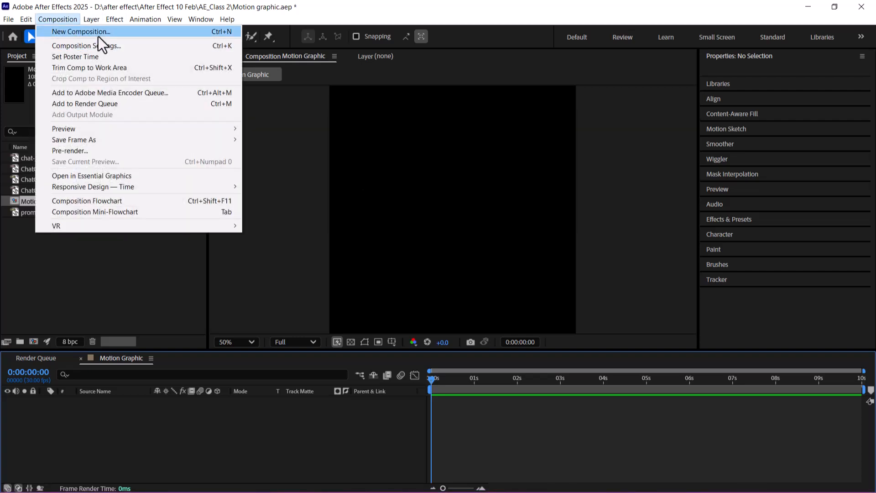
{"action": "left_click", "coordinate": [103, 44]}
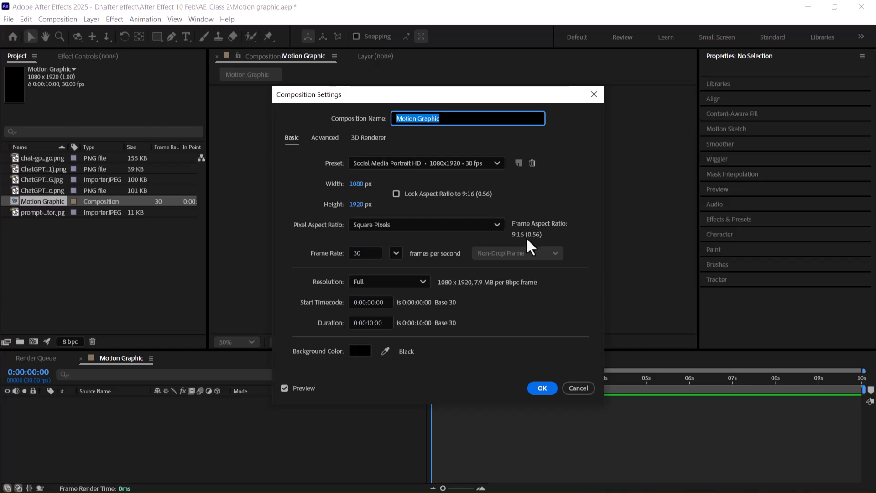
{"action": "left_click", "coordinate": [373, 252]}
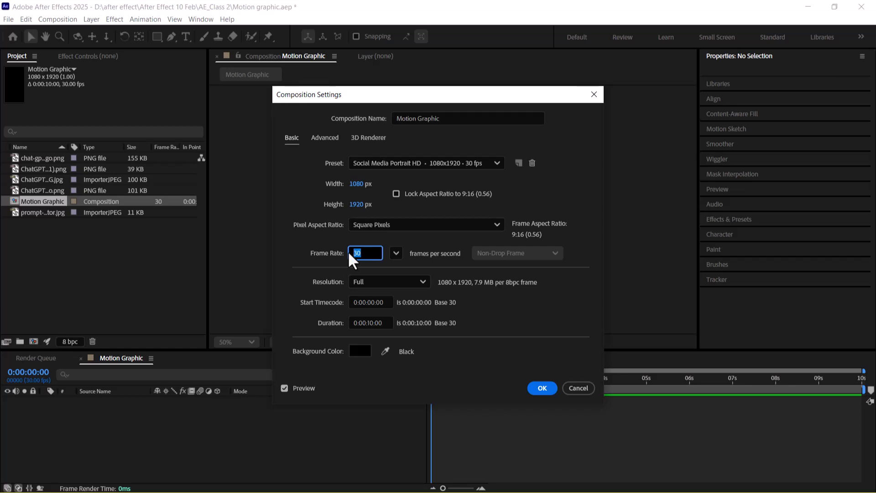
{"action": "type", "text": "5"}
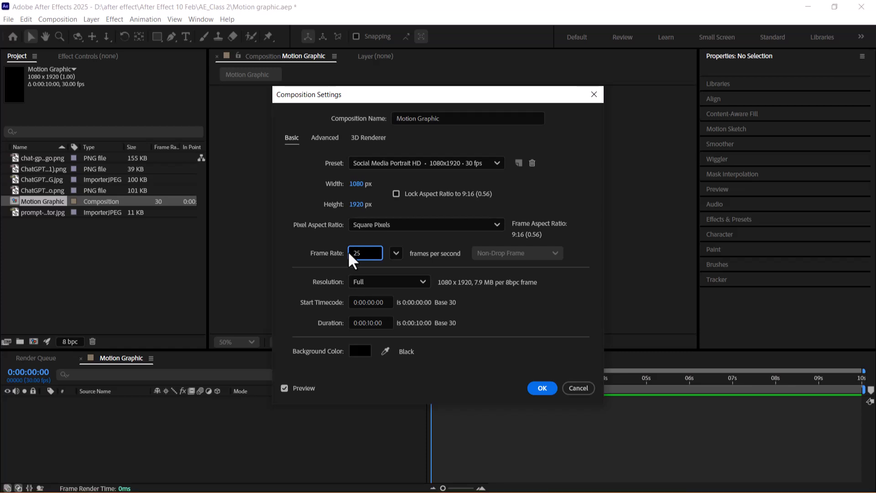
{"action": "type", "text": "24"}
{"action": "left_click", "coordinate": [412, 281]}
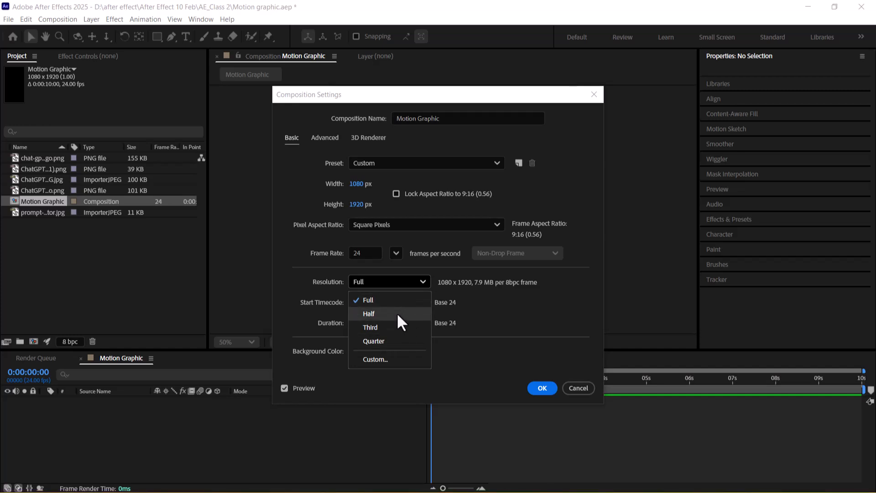
{"action": "left_click", "coordinate": [398, 341]}
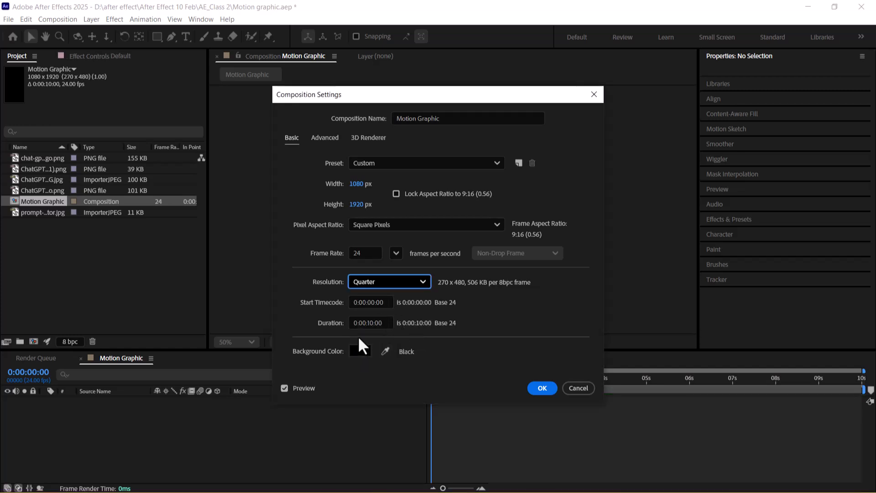
- Set the composition's duration to 0:00:05:00
{"action": "left_click", "coordinate": [372, 302]}
{"action": "left_click", "coordinate": [373, 323]}
{"action": "left_click", "coordinate": [373, 323]}
{"action": "key", "text": "BackSpace"}
{"action": "key", "text": "BackSpace"}
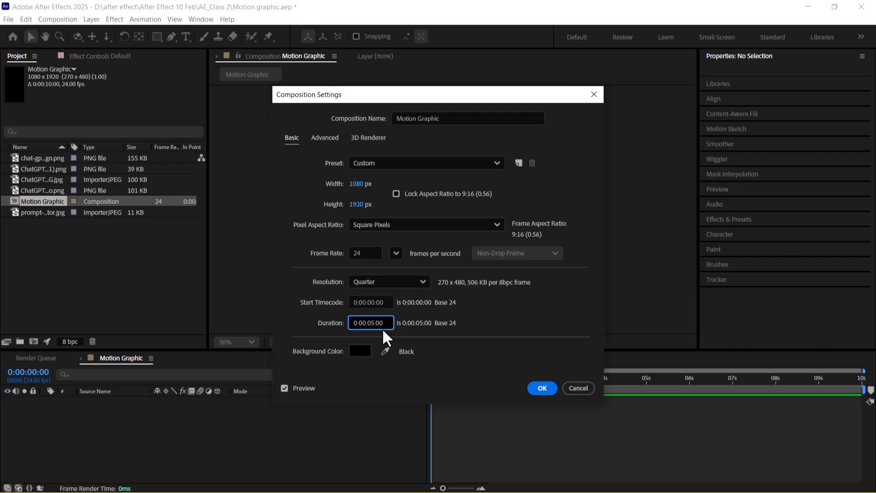
- Try lime green (4DFF00) as background colour, set it back to black (000000) and apply the composition settings
{"action": "left_click", "coordinate": [359, 351]}
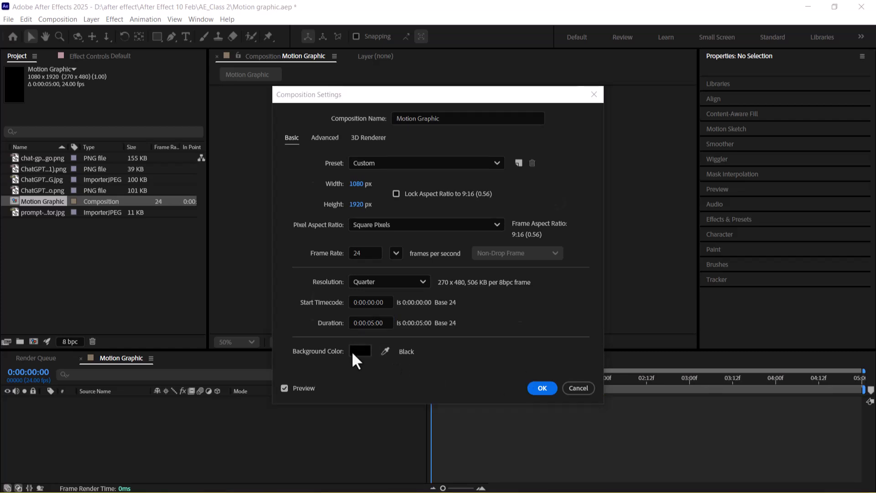
{"action": "left_click_drag", "start_coordinate": [425, 282], "coordinate": [453, 181]}
{"action": "left_click", "coordinate": [466, 284]}
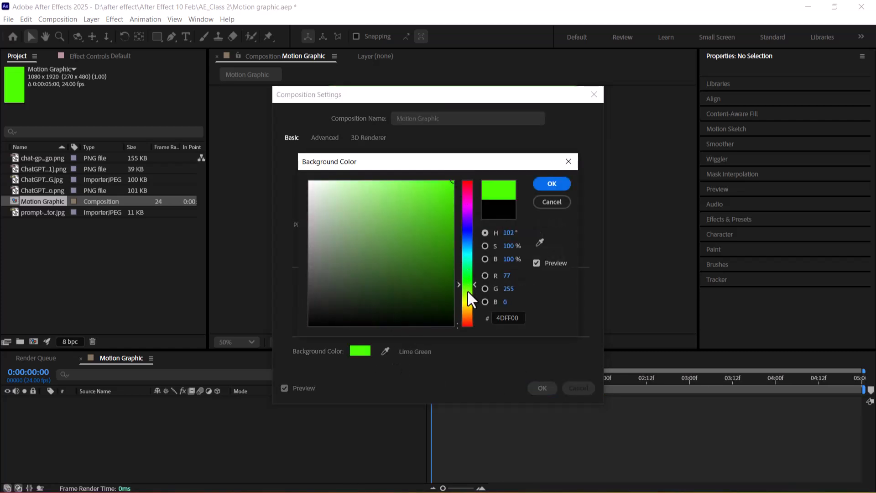
{"action": "mouse_move", "coordinate": [450, 322]}
{"action": "left_mouse_down"}
{"action": "mouse_move", "coordinate": [344, 313]}
{"action": "mouse_move", "coordinate": [282, 354]}
{"action": "left_mouse_up"}
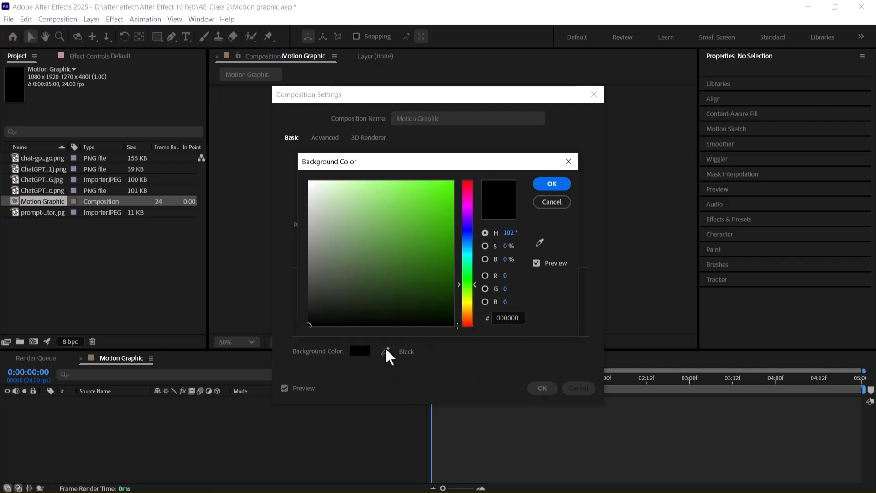
{"action": "left_click", "coordinate": [565, 186]}
{"action": "left_click", "coordinate": [539, 389]}
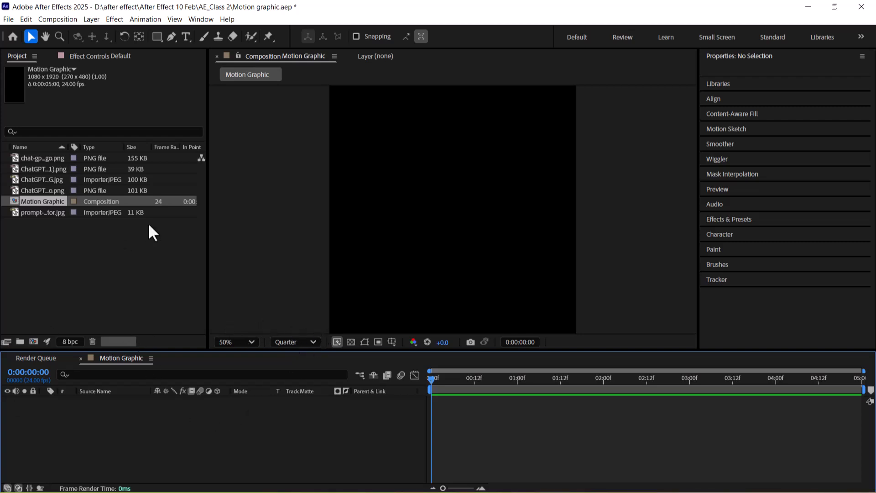
- Switch to the Gemini chat in Chrome, read and highlight the Anchor Point to Opacity transform notes, and return to After Effects
{"action": "key", "text": "alt+Tab"}
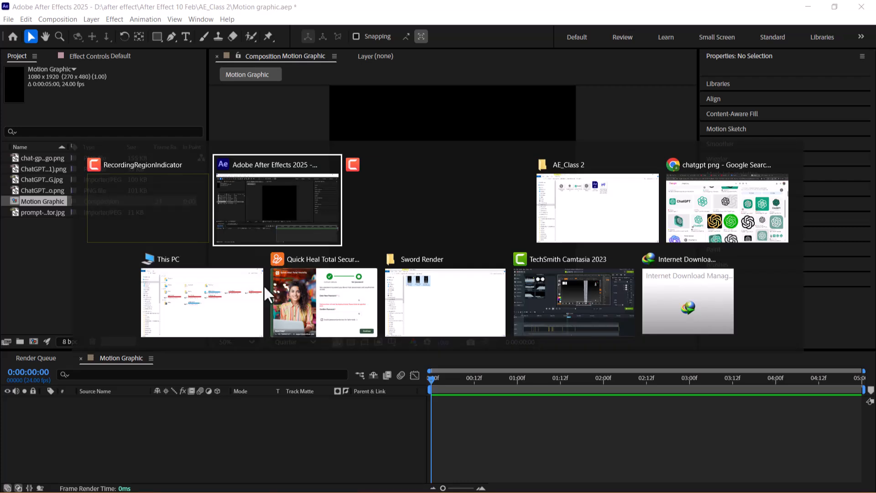
{"action": "left_click", "coordinate": [686, 209]}
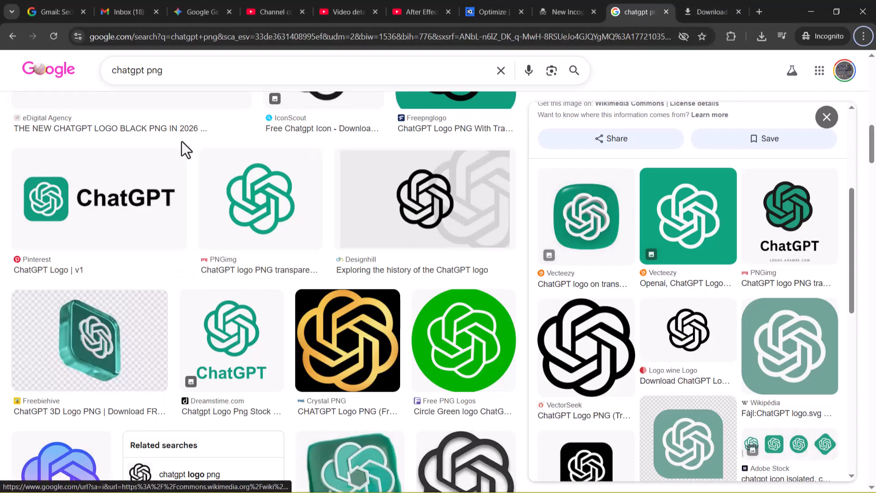
{"action": "left_click", "coordinate": [196, 14]}
{"action": "scroll", "coordinate": [554, 256], "scroll_direction": "up", "scroll_amount": 4}
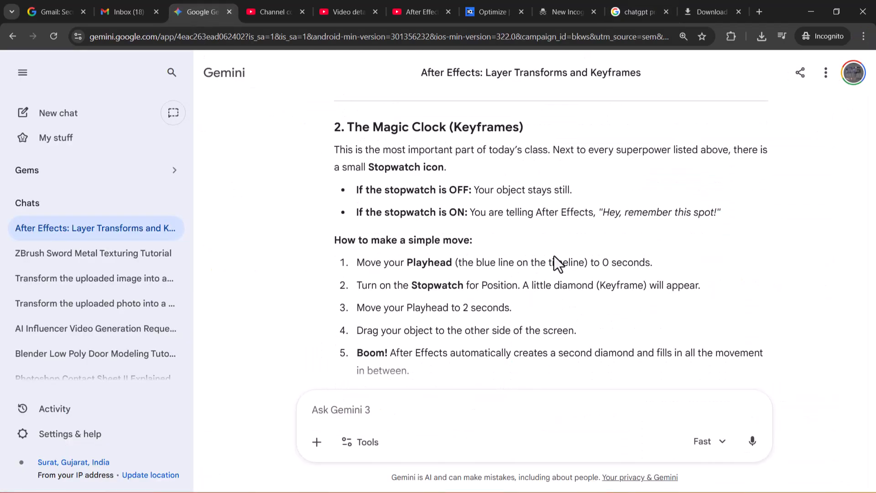
{"action": "scroll", "coordinate": [429, 247], "scroll_direction": "up", "scroll_amount": 5}
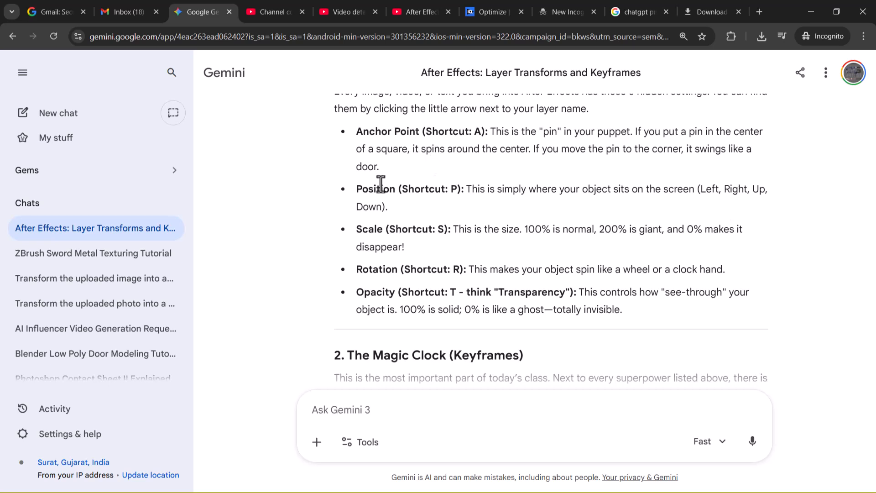
{"action": "left_click_drag", "start_coordinate": [357, 131], "coordinate": [626, 307]}
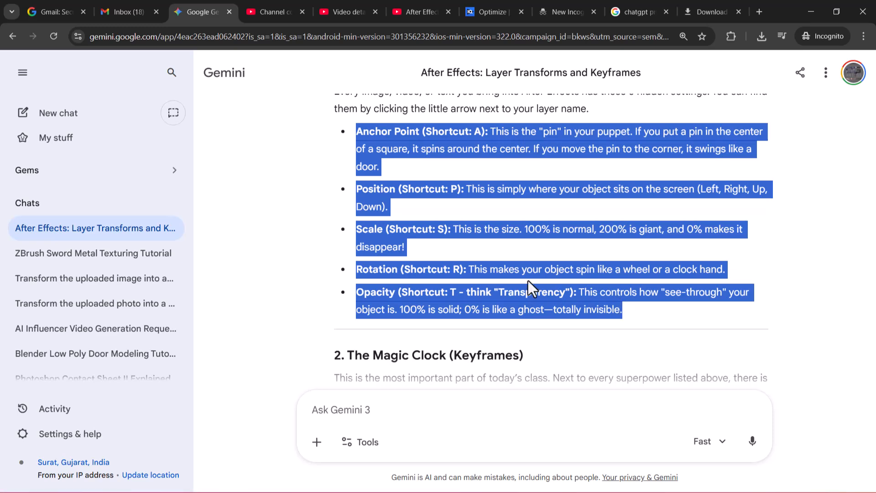
{"action": "key", "text": "alt+Tab"}
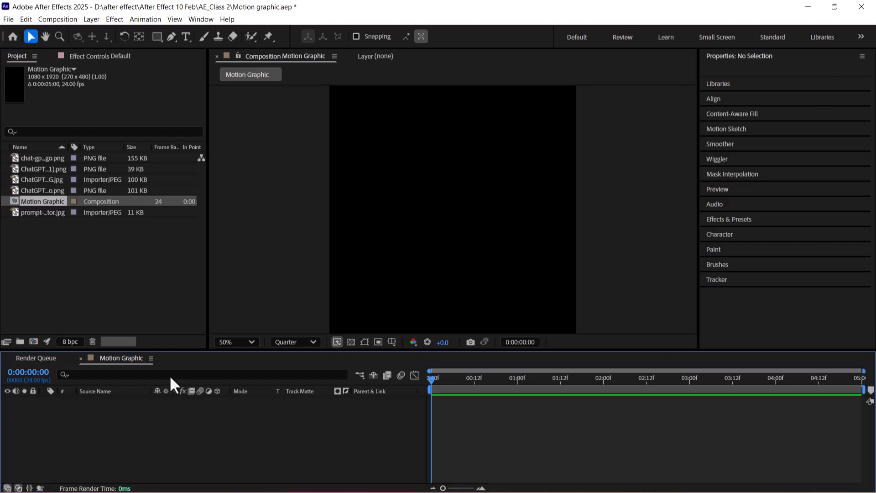
- Create a new composition directly from the chat-gpt-logo.png footage
{"action": "left_click", "coordinate": [42, 160]}
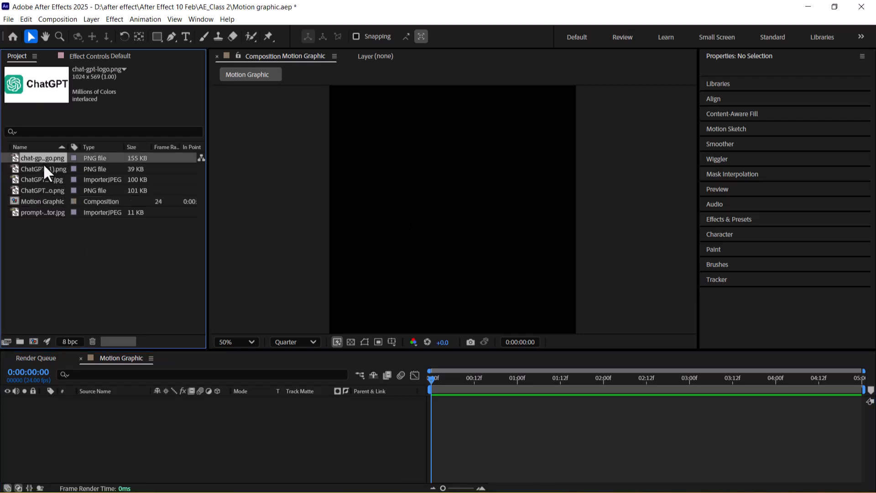
{"action": "left_click", "coordinate": [66, 265]}
{"action": "left_click", "coordinate": [41, 159]}
{"action": "left_click_drag", "start_coordinate": [41, 160], "coordinate": [32, 340]}
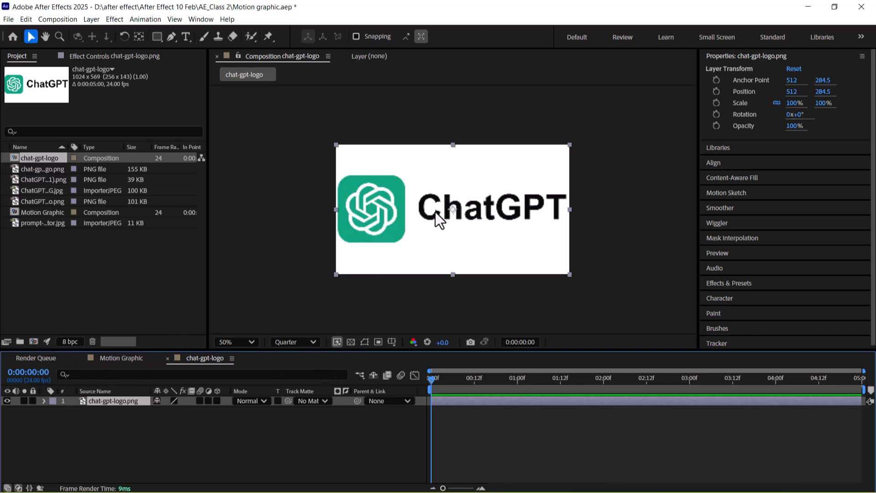
- Remove the chat-gpt-logo composition from the project
{"action": "left_click", "coordinate": [286, 58]}
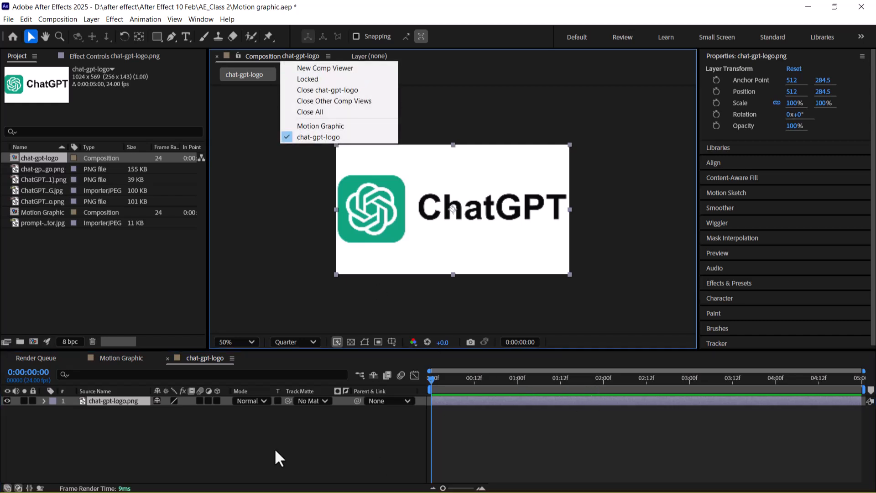
{"action": "left_click", "coordinate": [150, 296]}
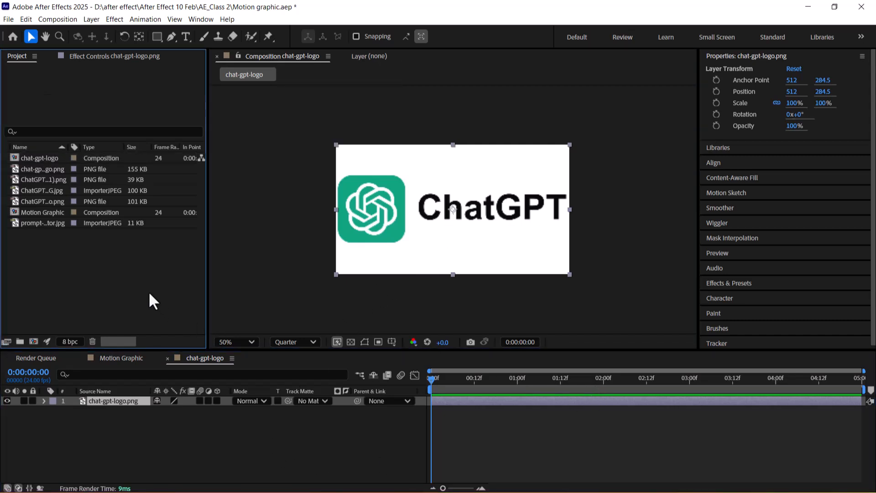
{"action": "key", "text": "Delete"}
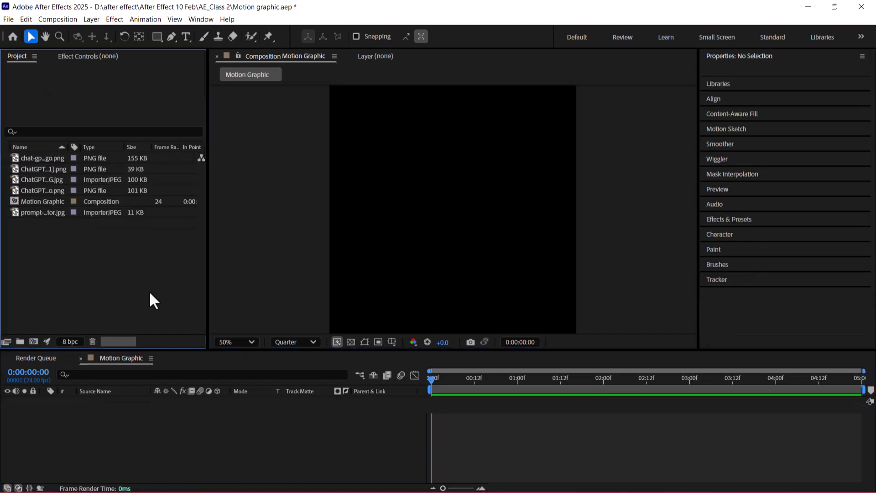
- Add ChatGPT-Logo.png as a layer in the Motion Graphic composition and check how it fits the frame
{"action": "left_click", "coordinate": [40, 212]}
{"action": "left_click", "coordinate": [40, 190]}
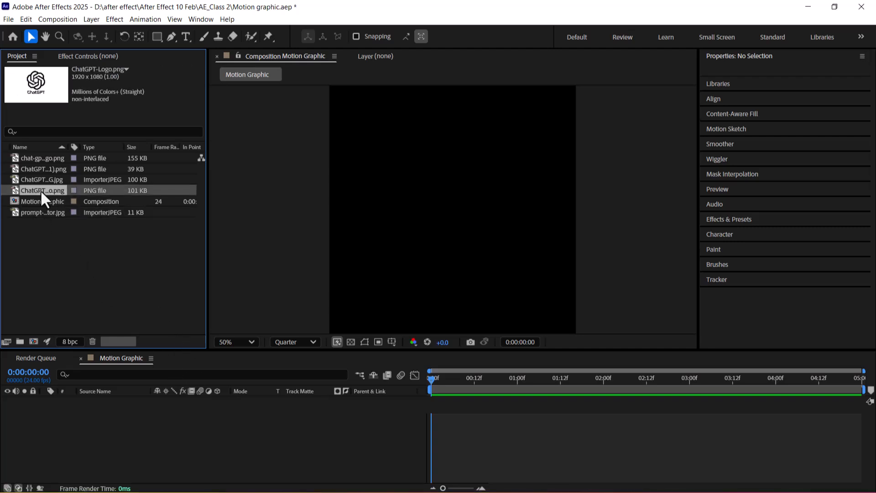
{"action": "left_click_drag", "start_coordinate": [55, 192], "coordinate": [109, 439]}
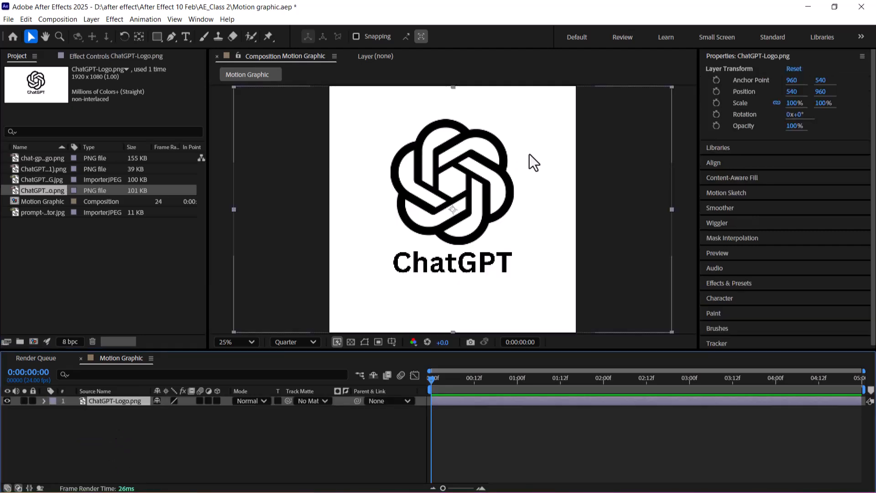
{"action": "scroll", "coordinate": [530, 154], "scroll_direction": "down", "scroll_amount": 2}
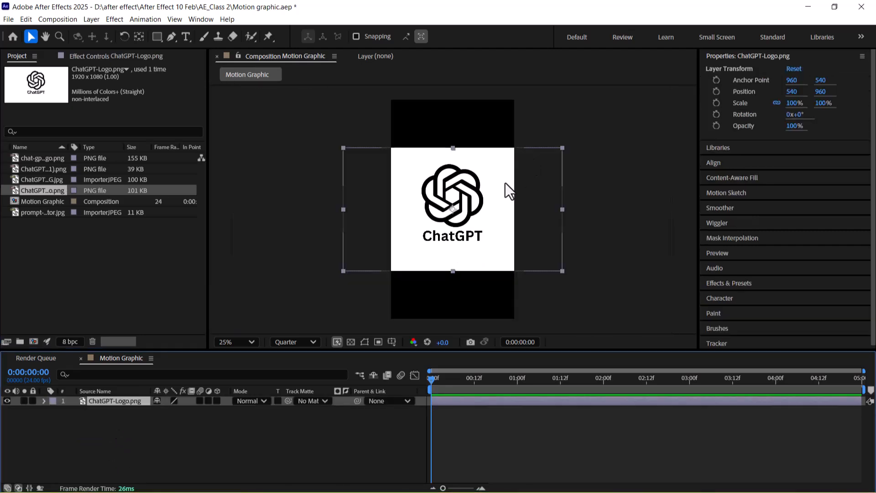
- Delete the ChatGPT-Logo.png layer from the Motion Graphic composition
{"action": "left_click", "coordinate": [94, 431]}
{"action": "left_click", "coordinate": [117, 398]}
{"action": "key", "text": "Delete"}
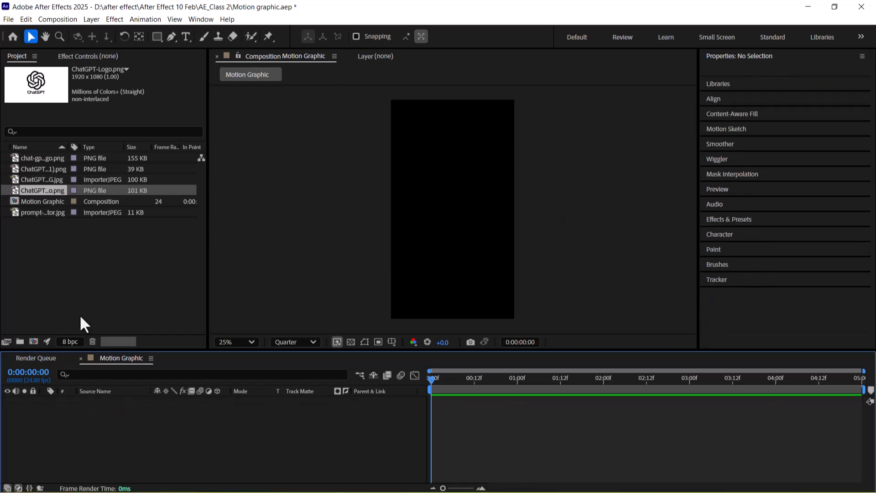
- Add chat-gpt-logo.png as a layer in the Motion Graphic composition, in the upper half of the frame
{"action": "left_click", "coordinate": [48, 167]}
{"action": "left_click", "coordinate": [47, 158]}
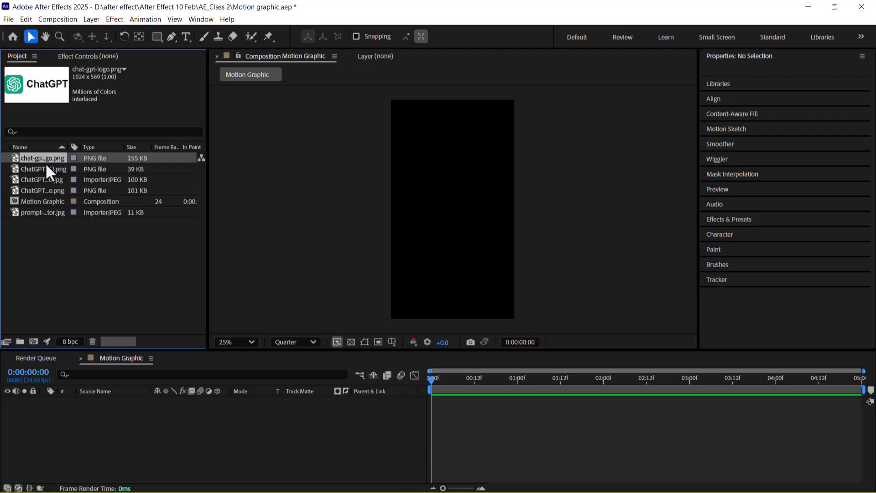
{"action": "left_click_drag", "start_coordinate": [43, 158], "coordinate": [450, 193]}
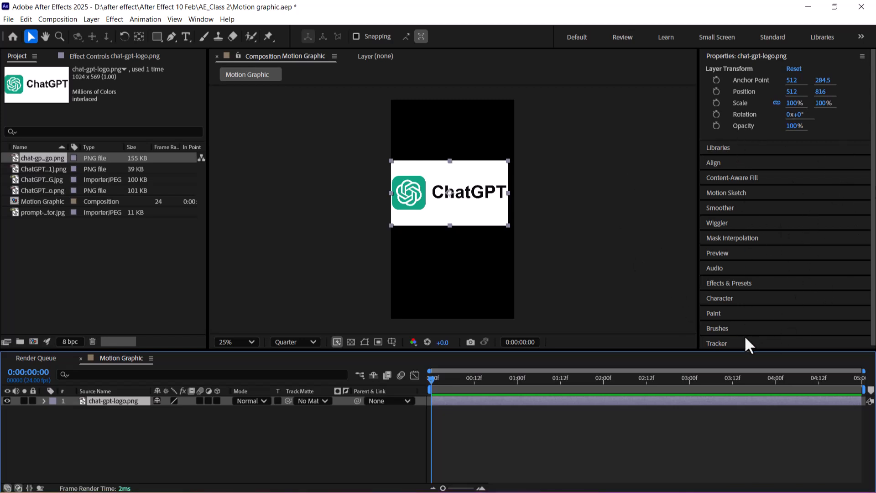
- Centre the chat-gpt-logo.png layer horizontally and vertically within the composition using the Align options
{"action": "left_click", "coordinate": [721, 162]}
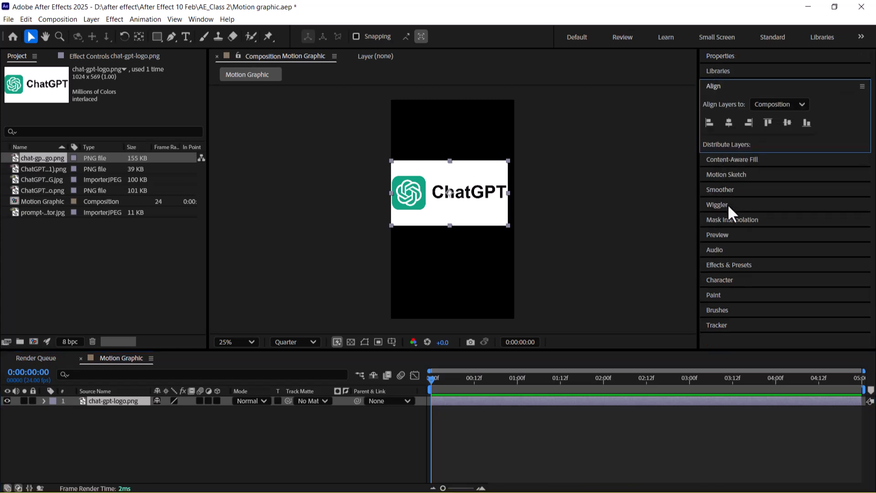
{"action": "left_click", "coordinate": [729, 123]}
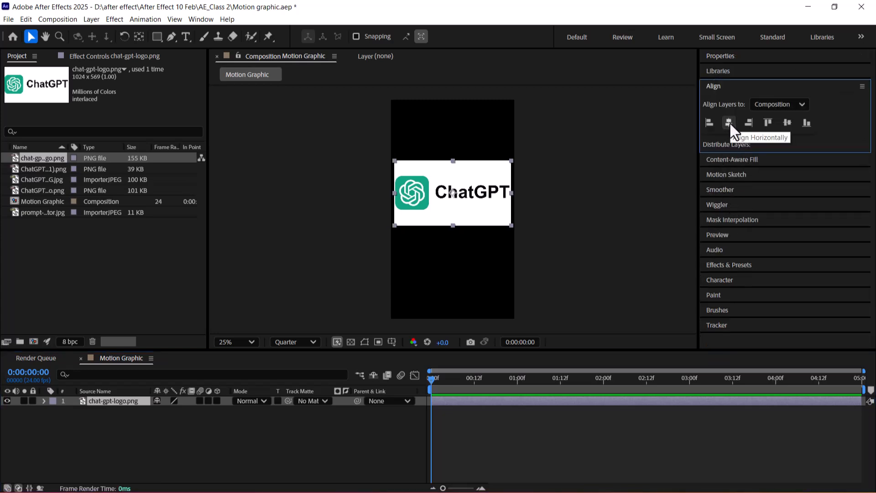
{"action": "left_click", "coordinate": [787, 123]}
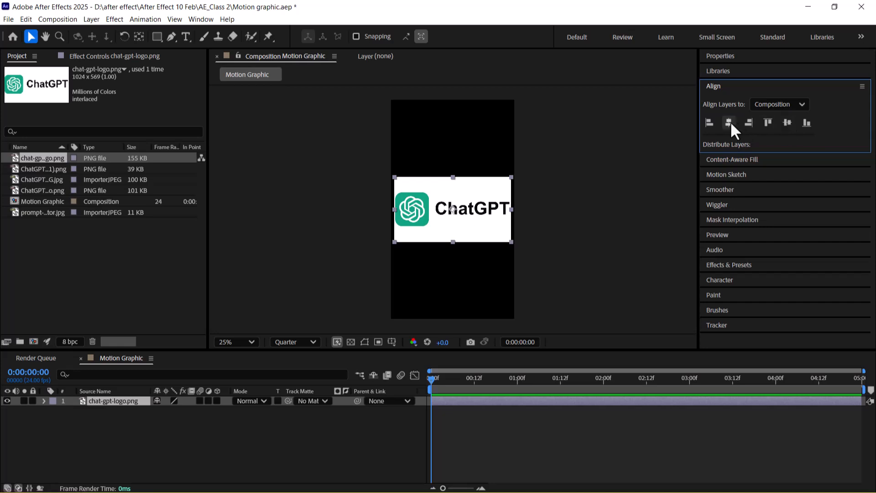
- Try aligning the logo layer to the composition's left and bottom edges, and centre it horizontally again
{"action": "left_click", "coordinate": [710, 121]}
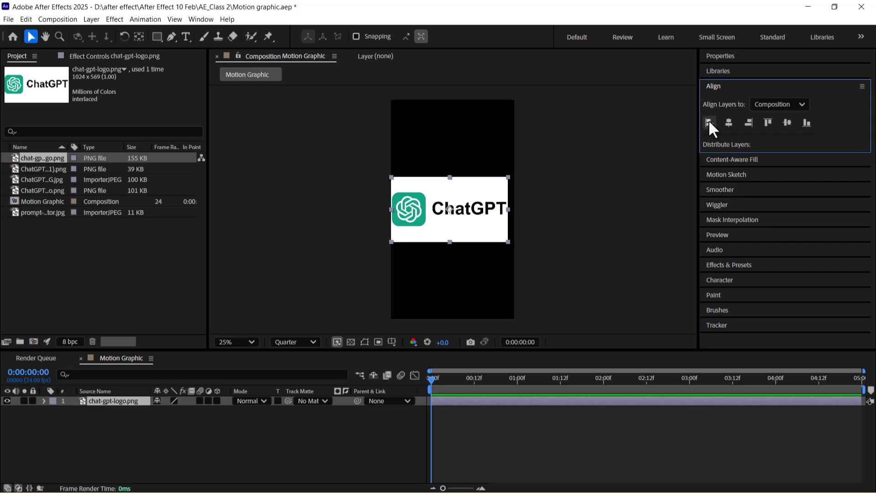
{"action": "left_click", "coordinate": [806, 122]}
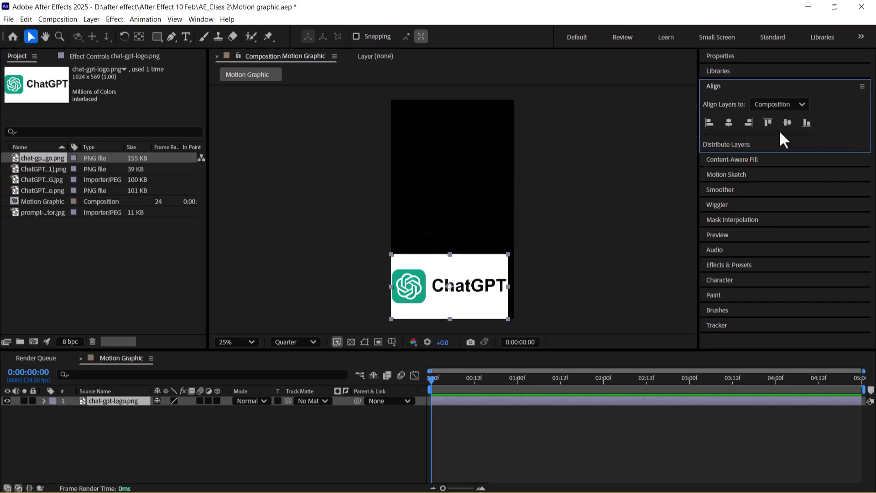
{"action": "left_click", "coordinate": [729, 120]}
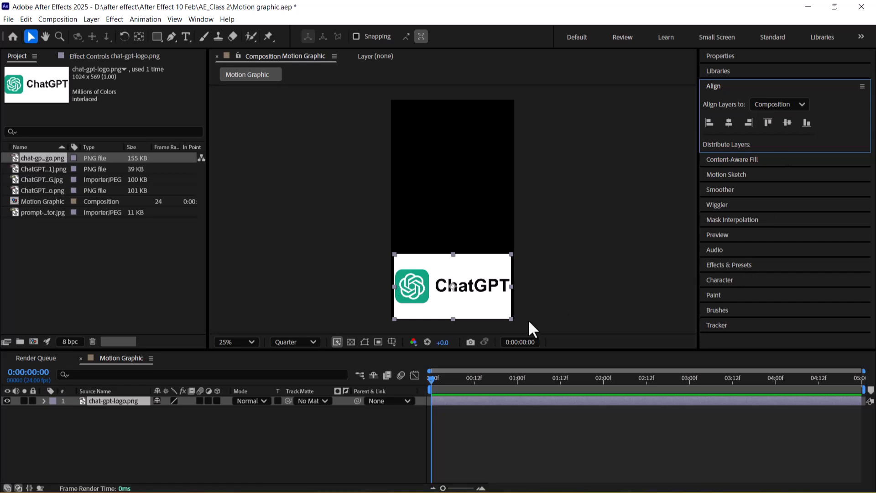
- Examine the chat-gpt-logo.png layer's transform properties in its Properties and in its expanded Transform group in the timeline
{"action": "left_click", "coordinate": [157, 428]}
{"action": "left_click", "coordinate": [126, 400]}
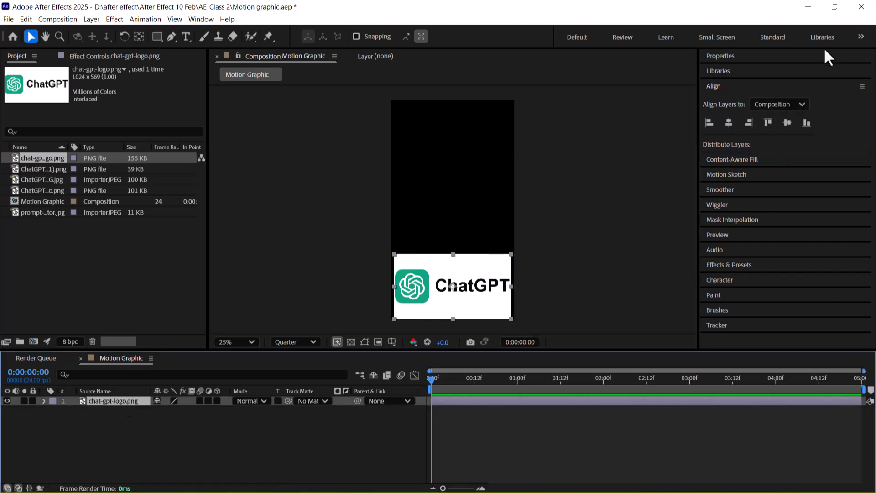
{"action": "left_click", "coordinate": [722, 55]}
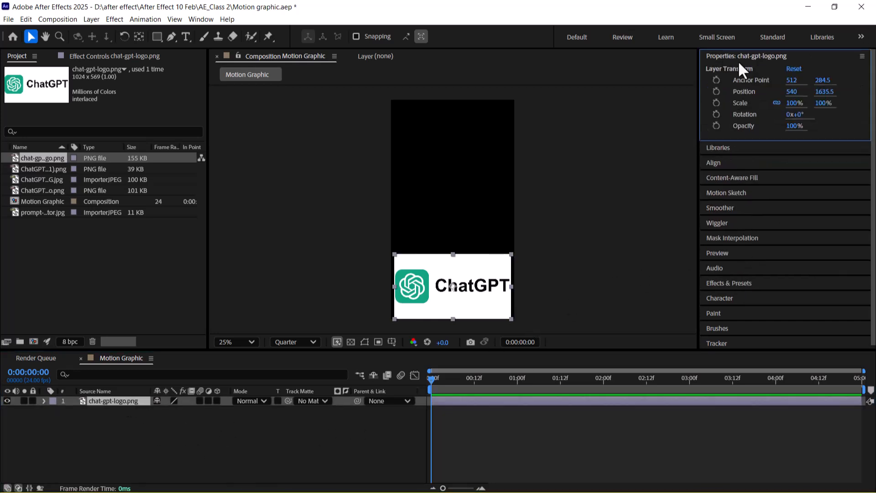
{"action": "left_click", "coordinate": [253, 455]}
{"action": "left_click", "coordinate": [104, 400]}
{"action": "left_click", "coordinate": [44, 400]}
{"action": "left_click", "coordinate": [57, 416]}
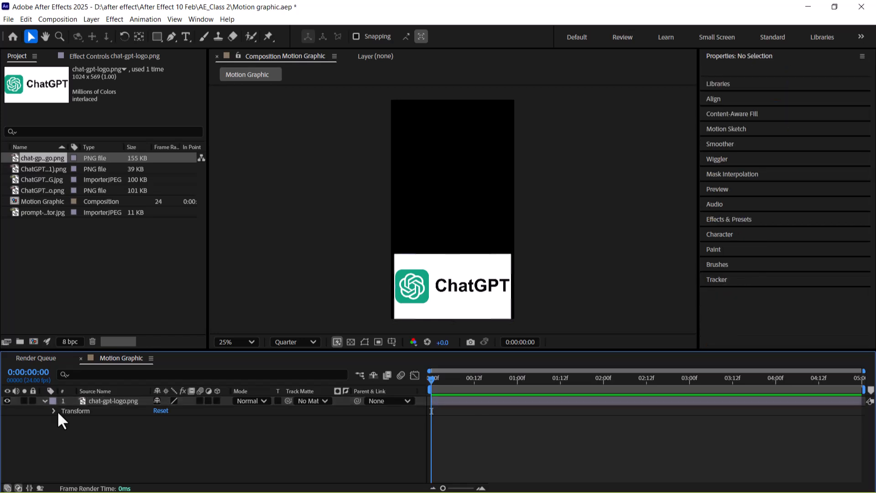
{"action": "left_click", "coordinate": [53, 408]}
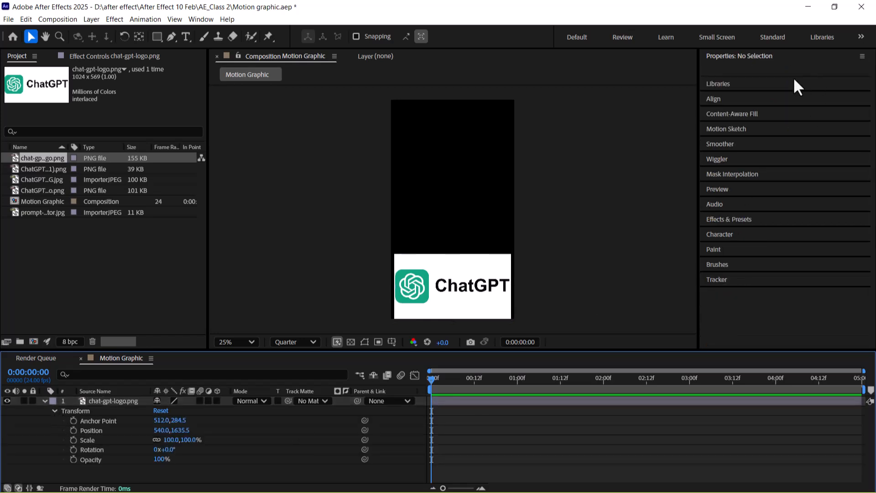
{"action": "left_click", "coordinate": [731, 55]}
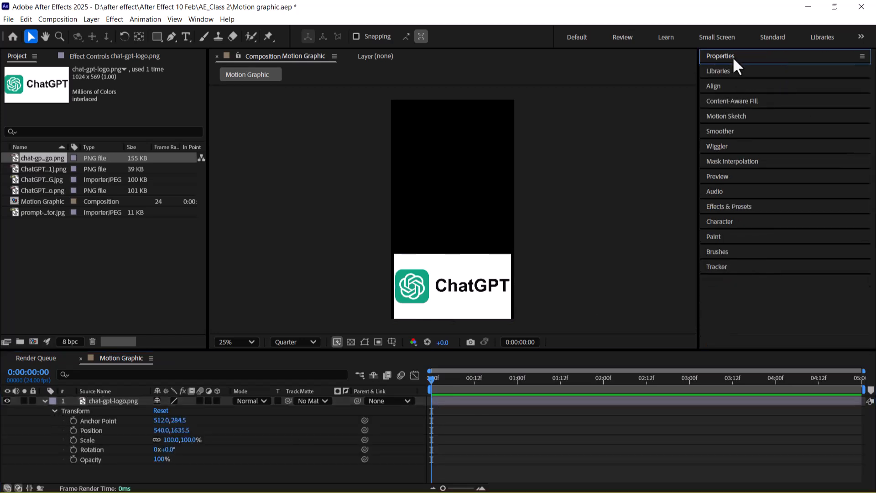
- Set the chat-gpt-logo.png layer's scale to 50% in both dimensions
{"action": "left_click", "coordinate": [95, 411]}
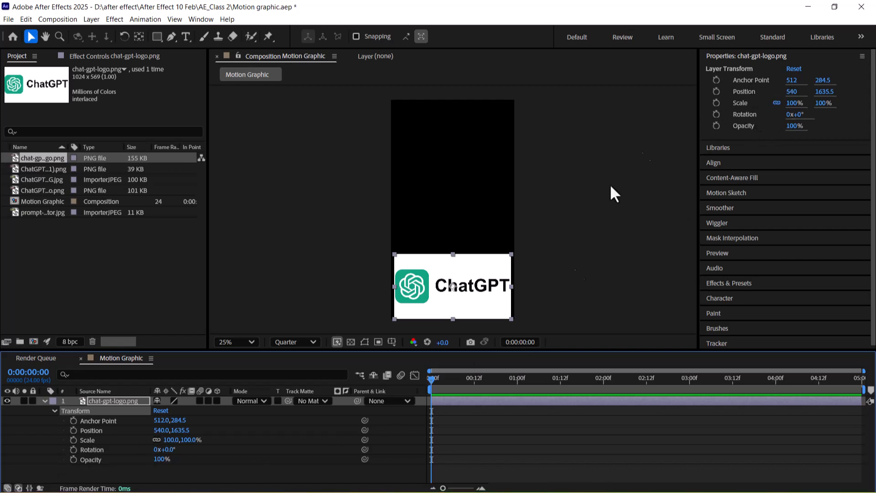
{"action": "left_click", "coordinate": [795, 104]}
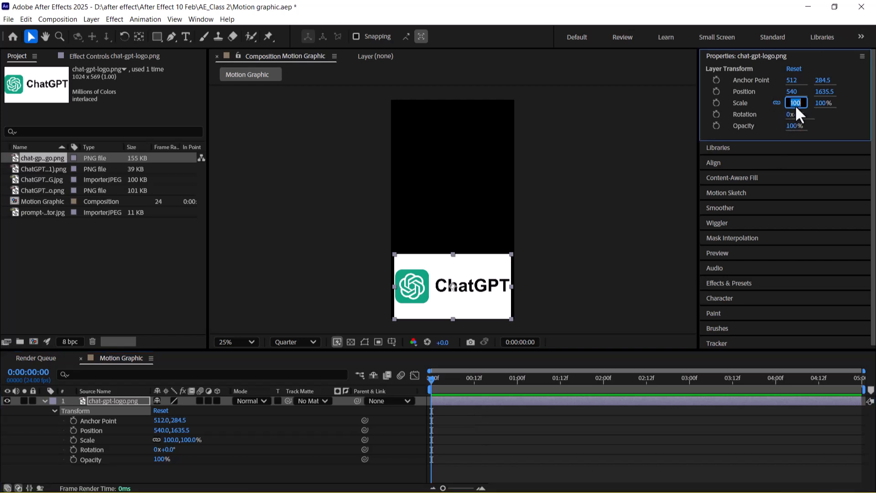
{"action": "type", "text": "50"}
{"action": "key", "text": "Return"}
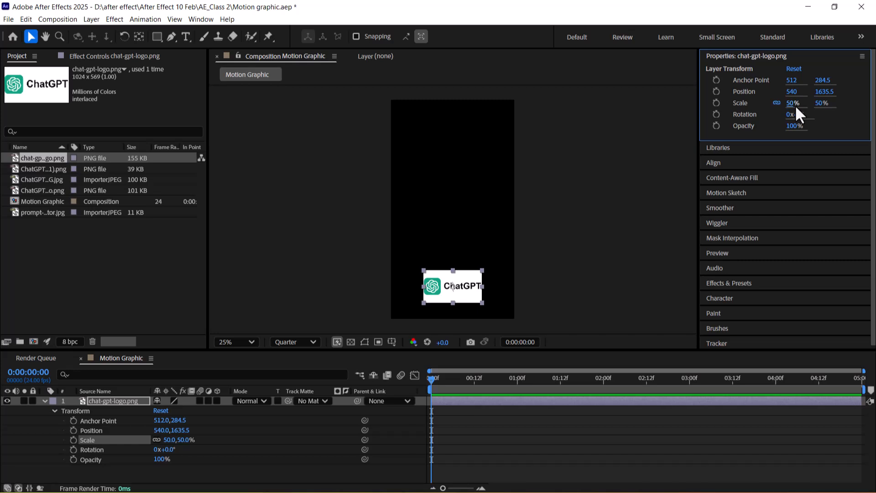
{"action": "left_click", "coordinate": [181, 301]}
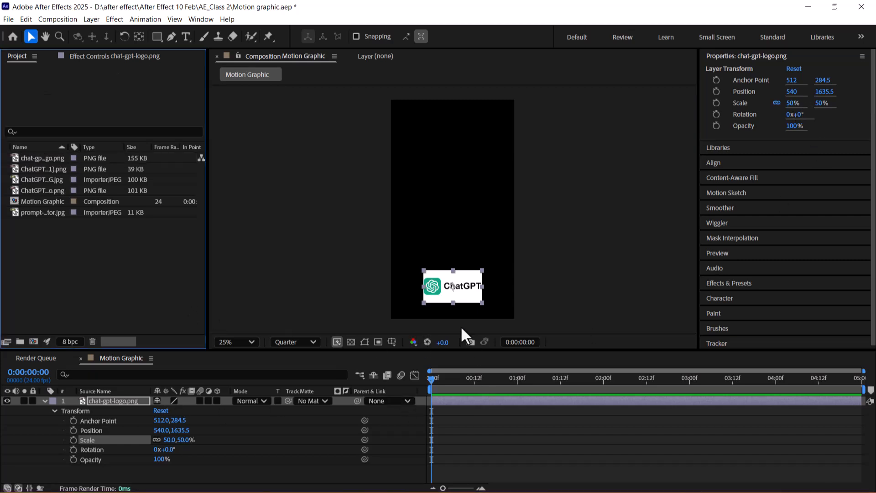
- Centre the scaled logo vertically, and try left and right alignment before centring it horizontally
{"action": "left_click", "coordinate": [725, 162]}
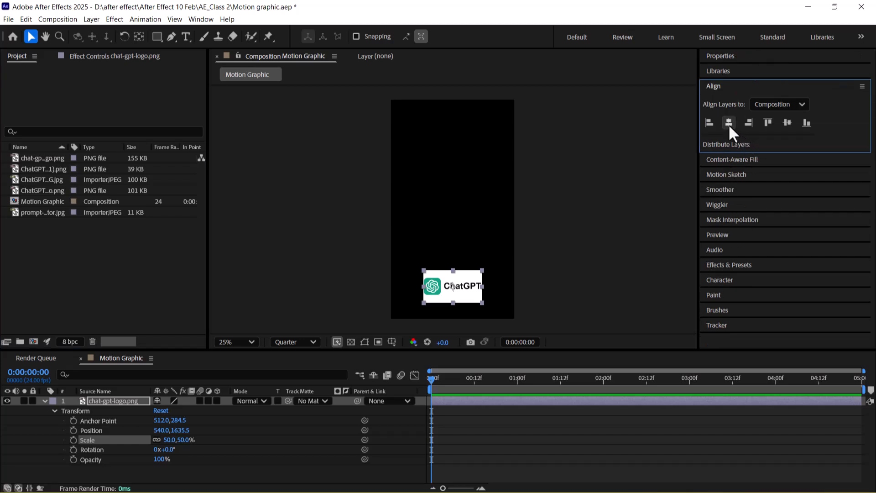
{"action": "left_click", "coordinate": [786, 123]}
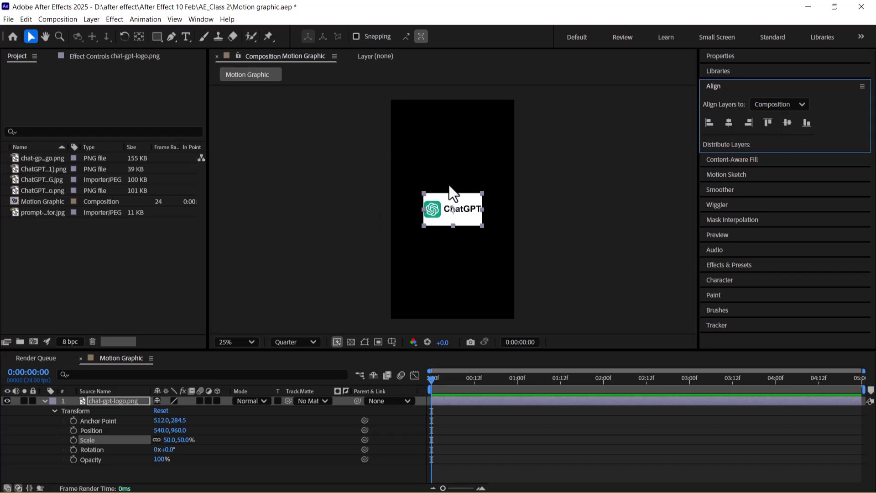
{"action": "left_click", "coordinate": [708, 123]}
{"action": "left_click", "coordinate": [749, 121]}
{"action": "left_click", "coordinate": [729, 123]}
- Align the scaled logo to the composition's top edge, trying the bottom edge in between
{"action": "left_click", "coordinate": [768, 121]}
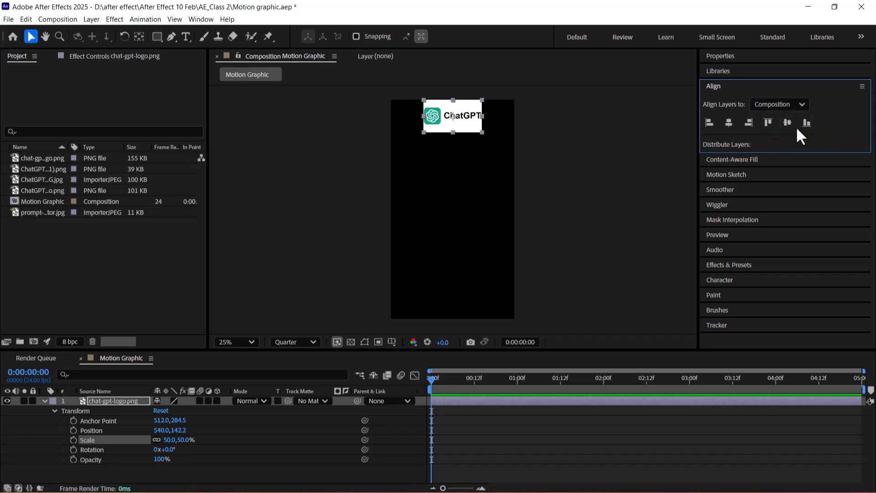
{"action": "left_click", "coordinate": [807, 123]}
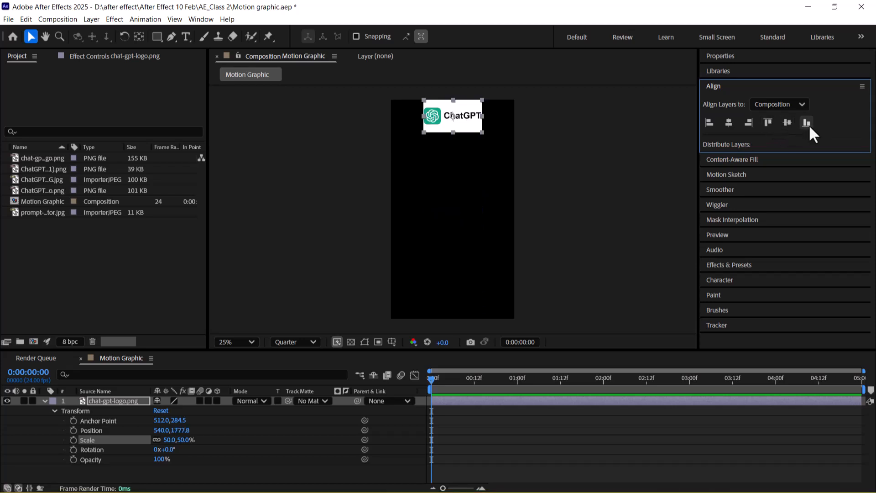
{"action": "left_click", "coordinate": [770, 123]}
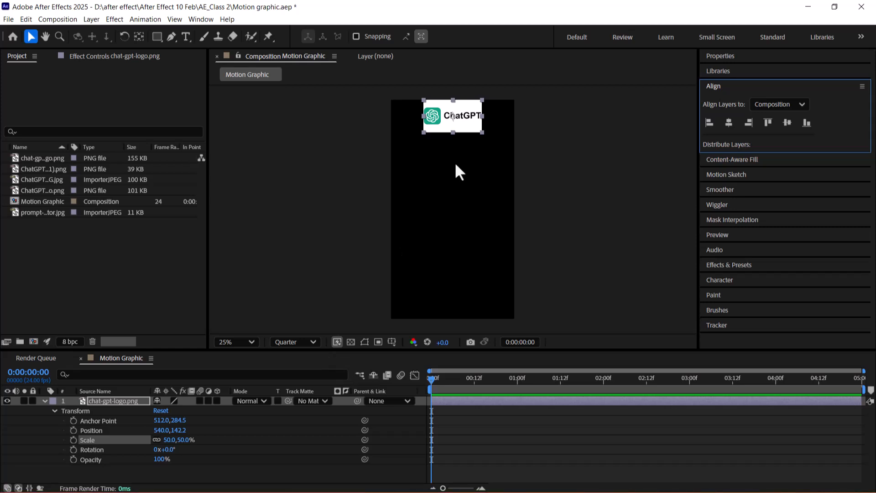
- Nudge the chat-gpt-logo.png layer straight down from the top edge to position 540, 282.2
{"action": "left_click", "coordinate": [109, 400]}
{"action": "key", "text": "Down"}
{"action": "key", "text": "Down"}
{"action": "key", "text": "Down"}
{"action": "key", "text": "Down"}
{"action": "key", "text": "Down"}
{"action": "key", "text": "Down"}
{"action": "key", "text": "Down"}
{"action": "key", "text": "Down"}
{"action": "key", "text": "Down"}
{"action": "key", "text": "Down"}
{"action": "key", "text": "Down"}
{"action": "key", "text": "Down"}
{"action": "key", "text": "Down"}
{"action": "key", "text": "Down"}
{"action": "key", "text": "Down"}
{"action": "key", "text": "Down"}
{"action": "key", "text": "Down"}
{"action": "key", "text": "Down"}
{"action": "key", "text": "Down"}
{"action": "key", "text": "Down"}
{"action": "key", "text": "Down"}
{"action": "key", "text": "Down"}
{"action": "key", "text": "Down"}
{"action": "key", "text": "Down"}
{"action": "key", "text": "Down"}
{"action": "key", "text": "Down"}
{"action": "key", "text": "Down"}
{"action": "key", "text": "Down"}
{"action": "key", "text": "Down"}
{"action": "key", "text": "Down"}
{"action": "key", "text": "Down"}
{"action": "key", "text": "Down"}
{"action": "key", "text": "Down"}
{"action": "key", "text": "Down"}
{"action": "key", "text": "Down"}
- Compare the previews of the logo footage files and add ChatGPT-Logo (1).png as a layer above chat-gpt-logo.png
{"action": "left_click", "coordinate": [173, 280]}
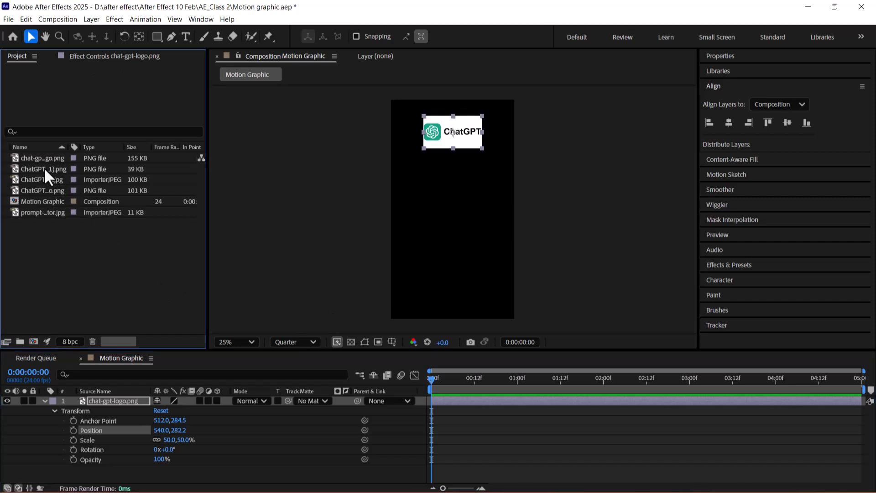
{"action": "left_click", "coordinate": [30, 158]}
{"action": "left_click", "coordinate": [30, 167]}
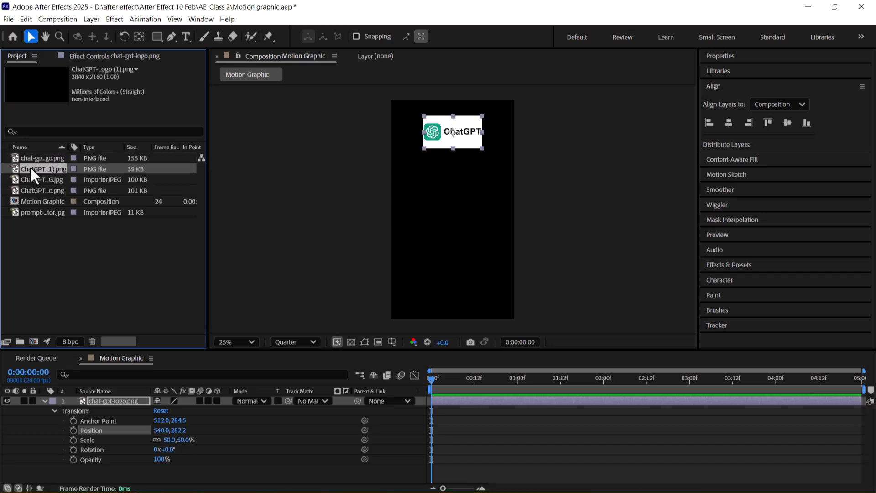
{"action": "left_click", "coordinate": [34, 180]}
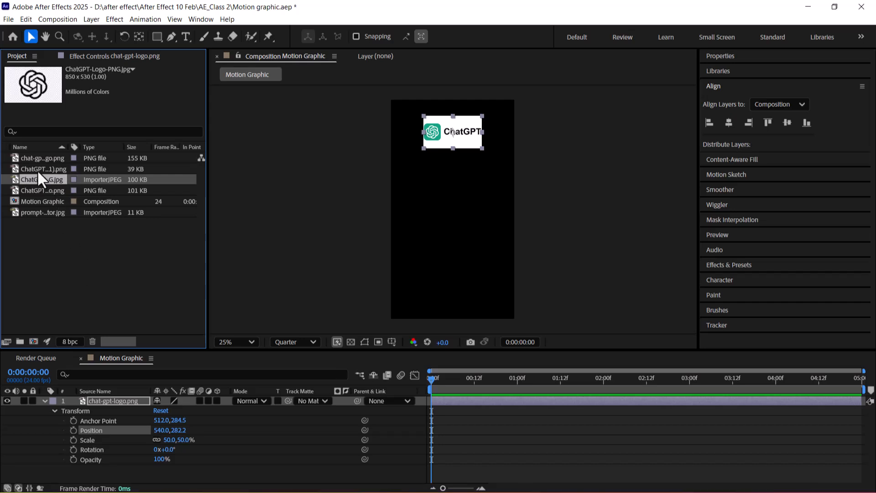
{"action": "left_click", "coordinate": [34, 156]}
{"action": "left_click", "coordinate": [38, 170]}
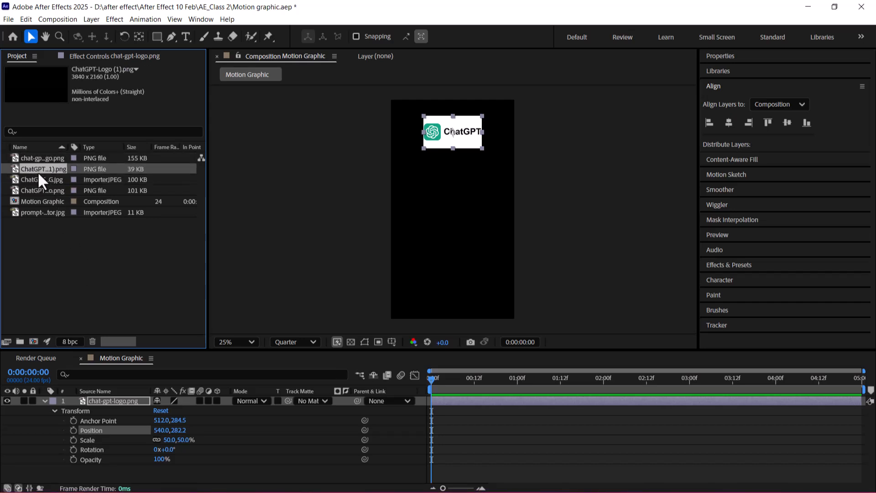
{"action": "left_click", "coordinate": [39, 177]}
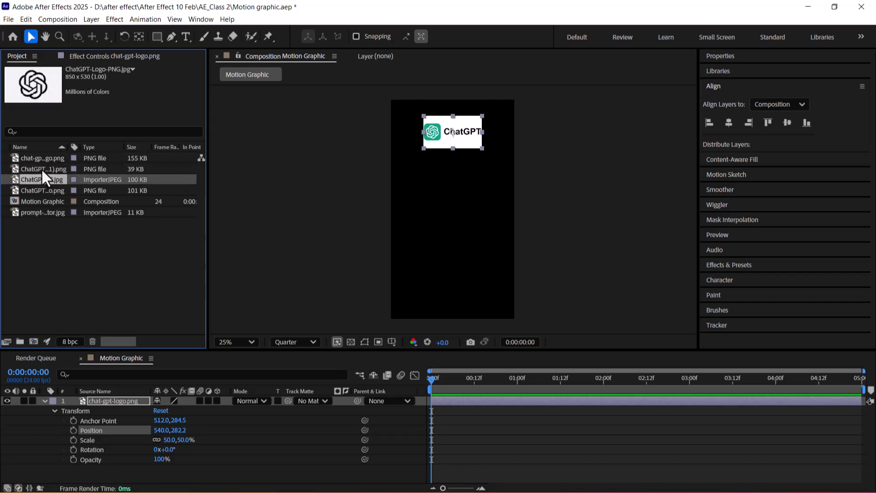
{"action": "left_click", "coordinate": [41, 168]}
{"action": "left_click_drag", "start_coordinate": [45, 169], "coordinate": [100, 399]}
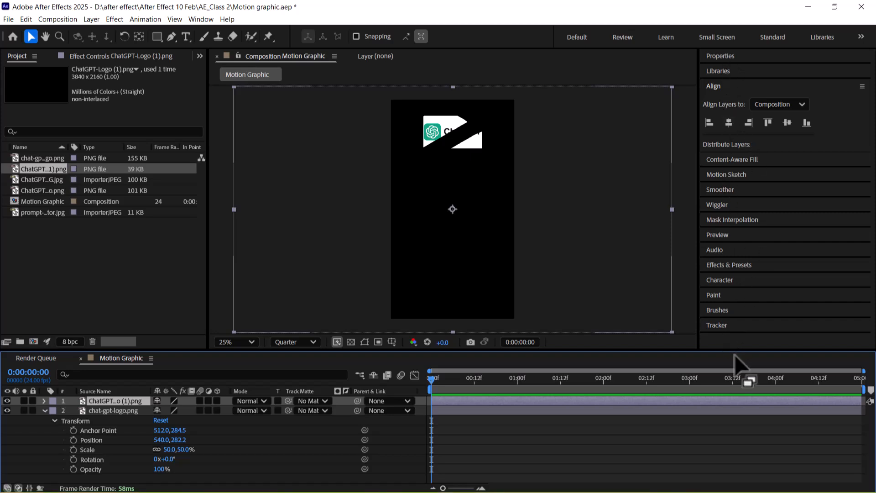
- Search the effects for "strok" and apply the Stroke effect to the ChatGPT-Logo (1).png layer
{"action": "left_click", "coordinate": [753, 267]}
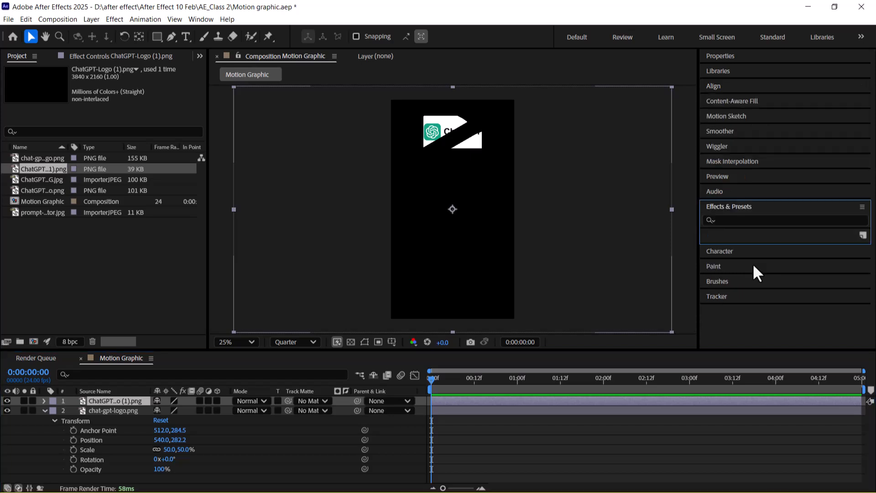
{"action": "left_click", "coordinate": [736, 219]}
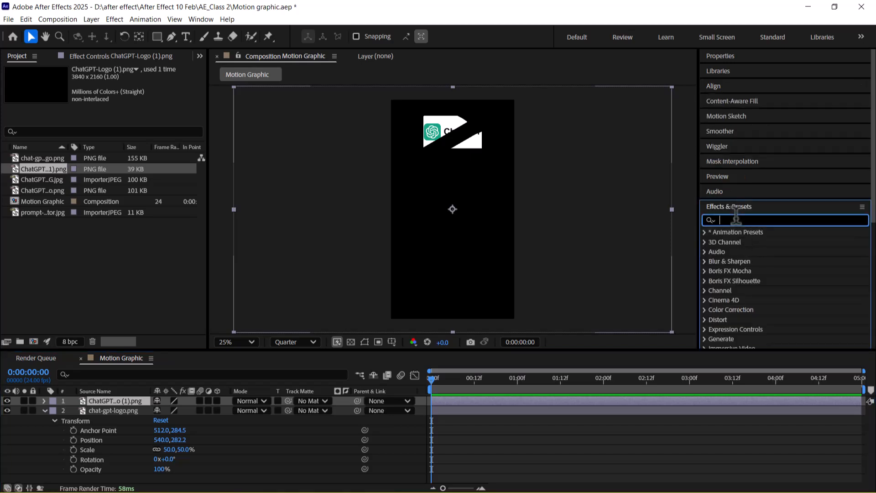
{"action": "type", "text": "strok"}
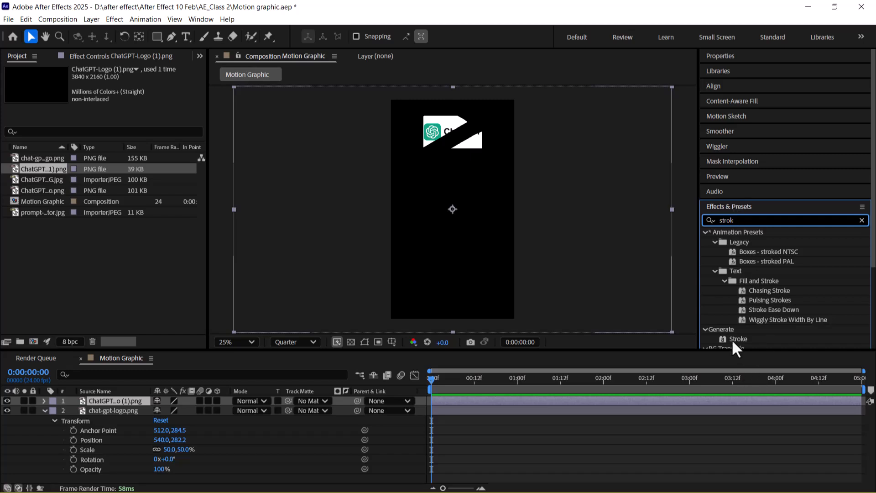
{"action": "mouse_move", "coordinate": [733, 339]}
{"action": "left_mouse_down"}
{"action": "mouse_move", "coordinate": [226, 413]}
{"action": "mouse_move", "coordinate": [113, 398]}
{"action": "left_mouse_up"}
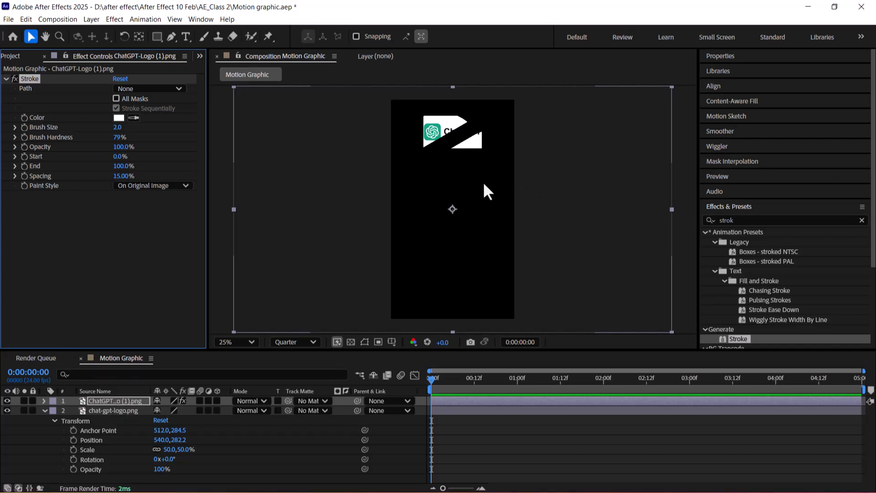
- Set the Stroke effect's color on the ChatGPT-Logo (1).png layer to red, FF0000, and inspect the layer at 50% magnification
{"action": "left_click", "coordinate": [106, 401]}
{"action": "left_click", "coordinate": [86, 56]}
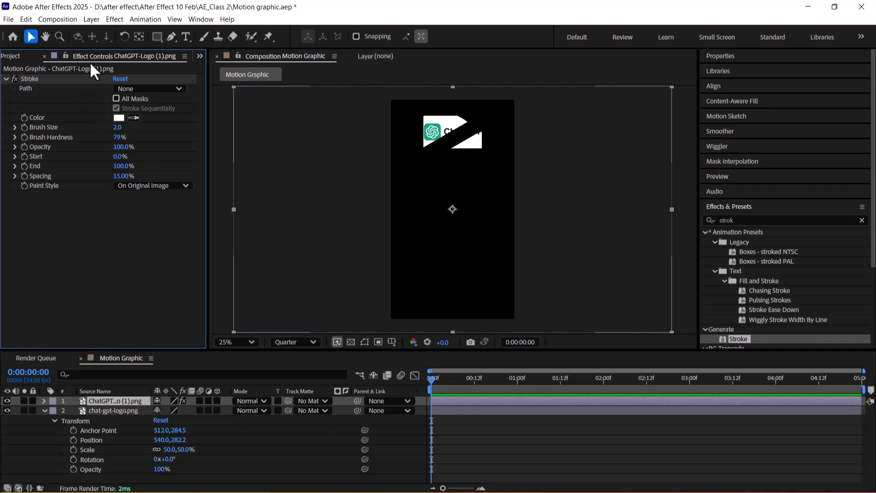
{"action": "left_click", "coordinate": [117, 117]}
{"action": "type", "text": "D32626"}
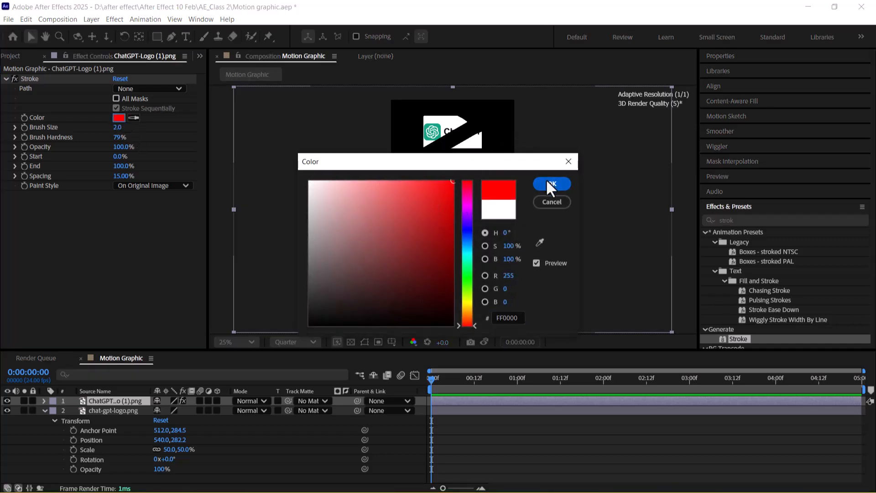
{"action": "left_click", "coordinate": [550, 183]}
{"action": "key", "text": "comma"}
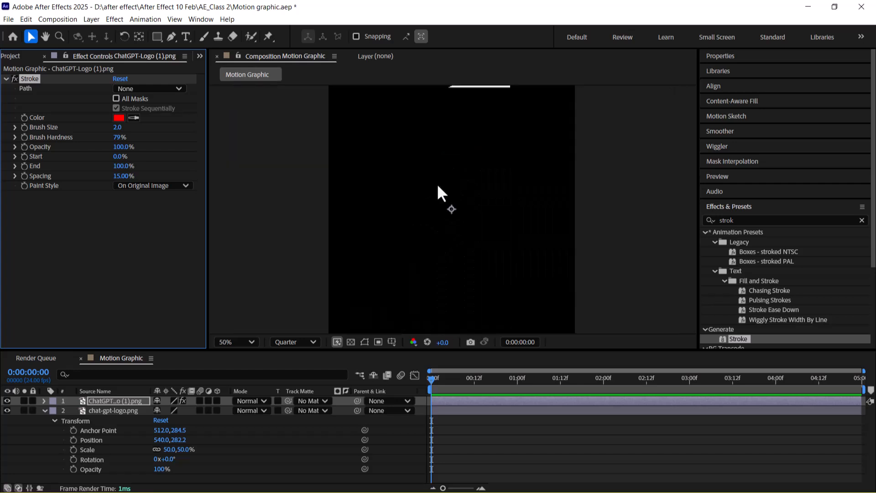
- Scale the ChatGPT-Logo (1).png layer down to 30%
{"action": "key", "text": "period"}
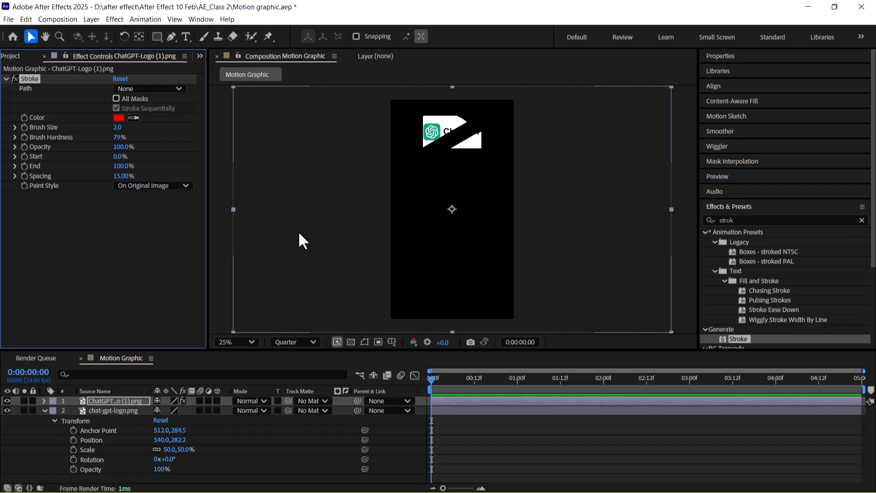
{"action": "left_click", "coordinate": [5, 79]}
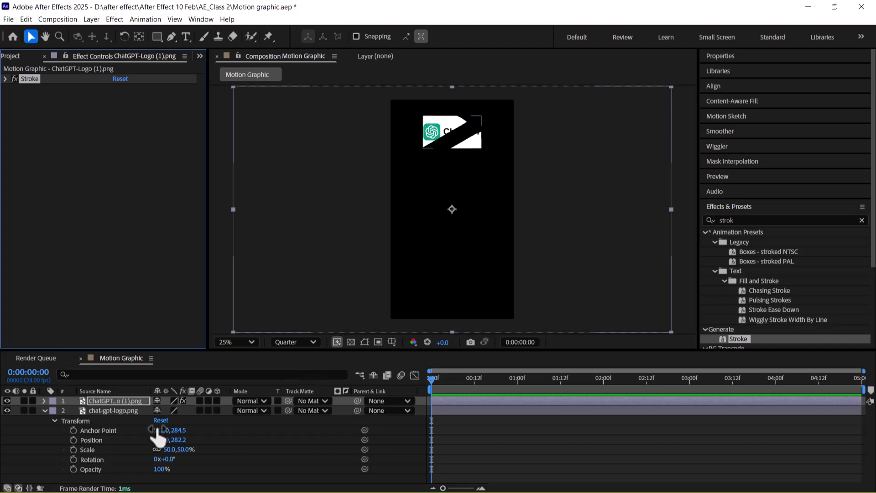
{"action": "left_click", "coordinate": [43, 400]}
{"action": "left_click", "coordinate": [44, 400]}
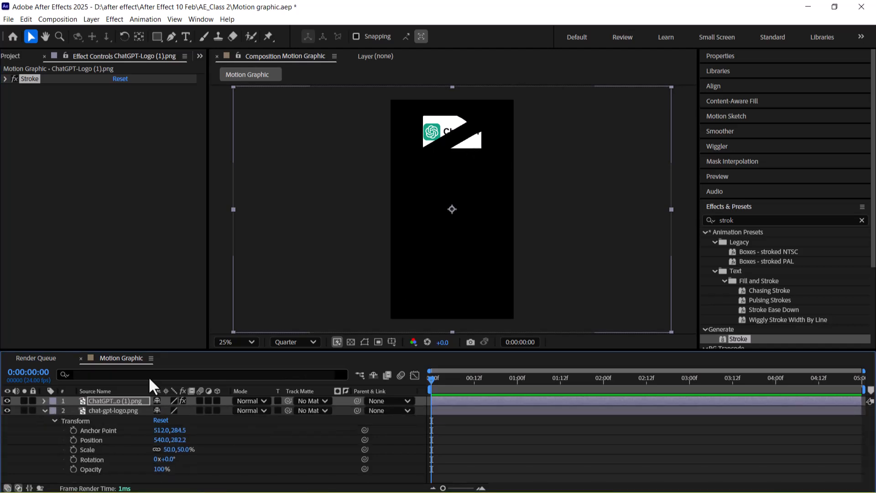
{"action": "left_click", "coordinate": [730, 57]}
{"action": "left_click_drag", "start_coordinate": [794, 103], "coordinate": [760, 110]}
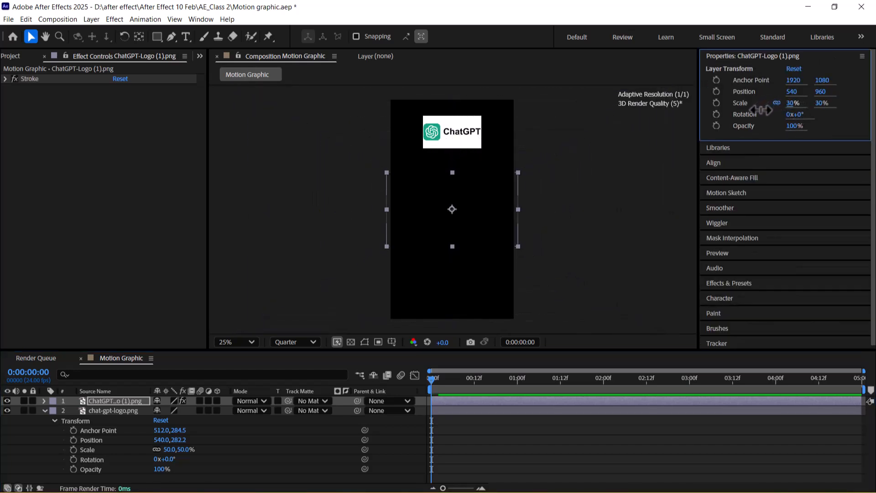
- Search the effects for "fill", apply Fill to the ChatGPT-Logo (1).png layer and sample its color from the small logo's green background
{"action": "left_click", "coordinate": [44, 410]}
{"action": "left_click", "coordinate": [130, 432]}
{"action": "left_click", "coordinate": [112, 400]}
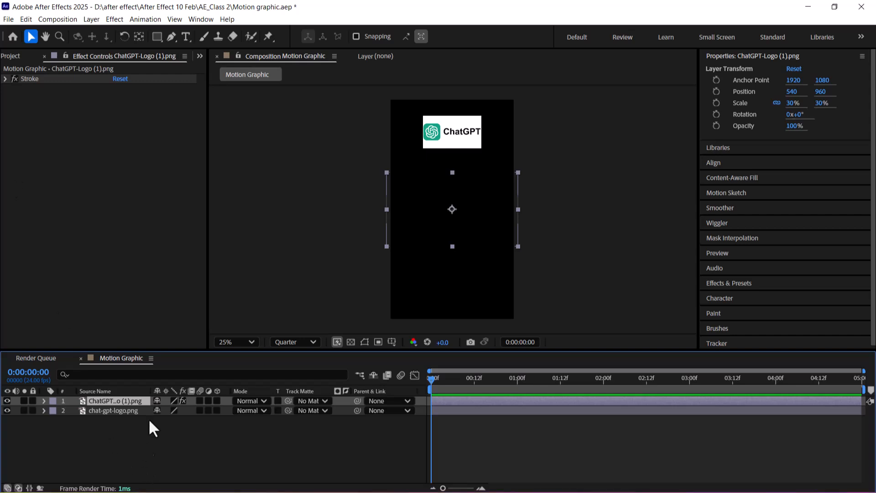
{"action": "left_click", "coordinate": [728, 282]}
{"action": "left_click", "coordinate": [761, 220]}
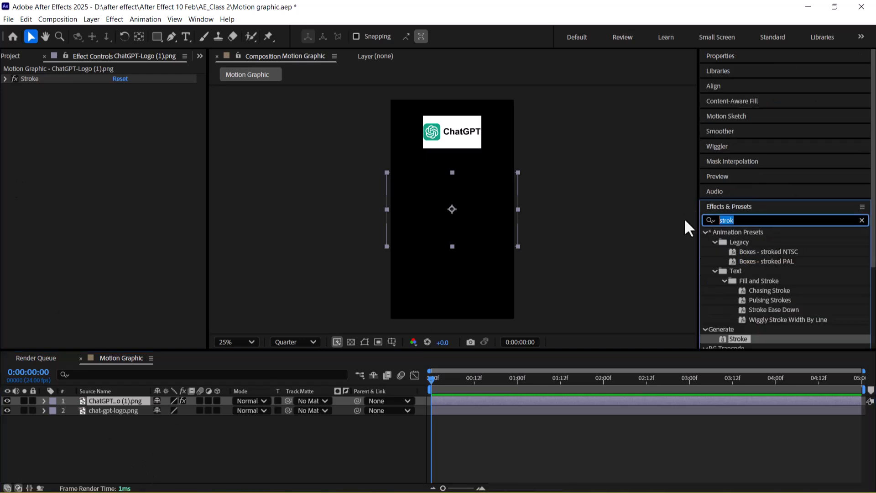
{"action": "type", "text": "fill"}
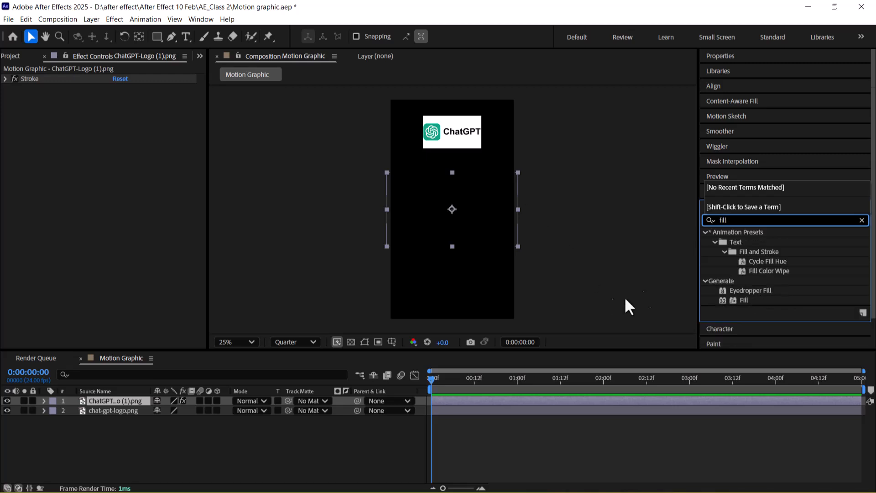
{"action": "left_click_drag", "start_coordinate": [734, 299], "coordinate": [122, 397]}
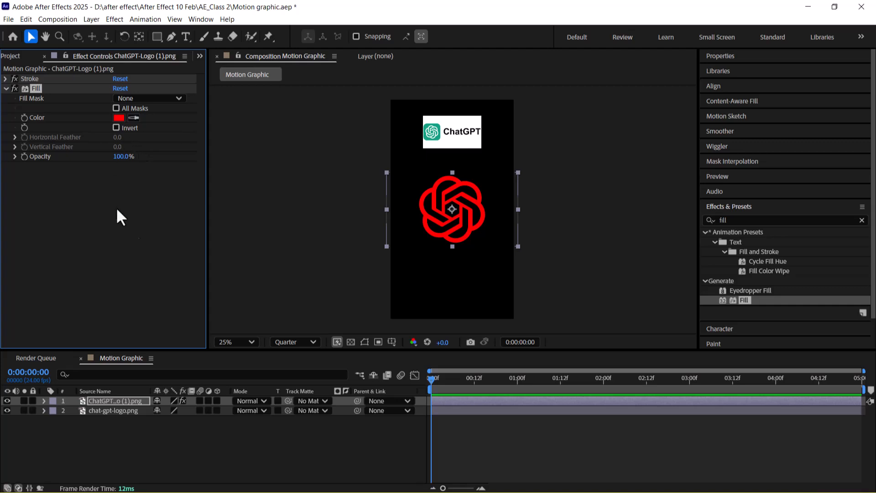
{"action": "left_click", "coordinate": [133, 118]}
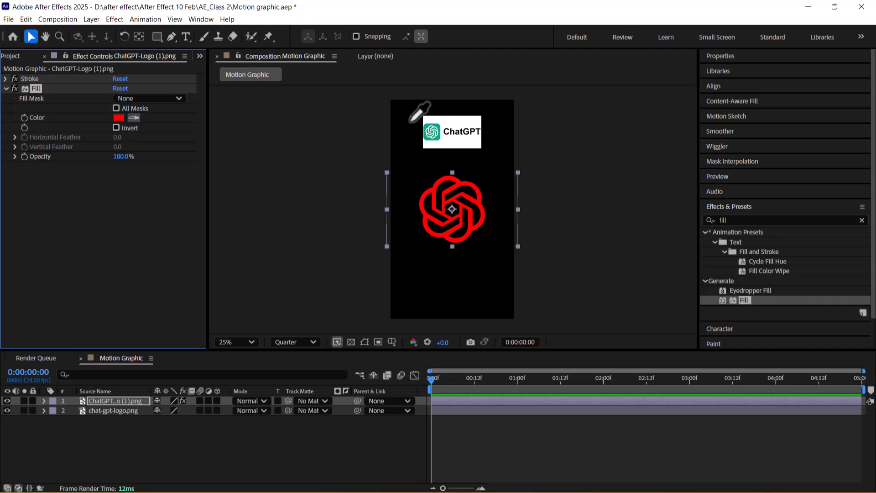
{"action": "left_click", "coordinate": [438, 125]}
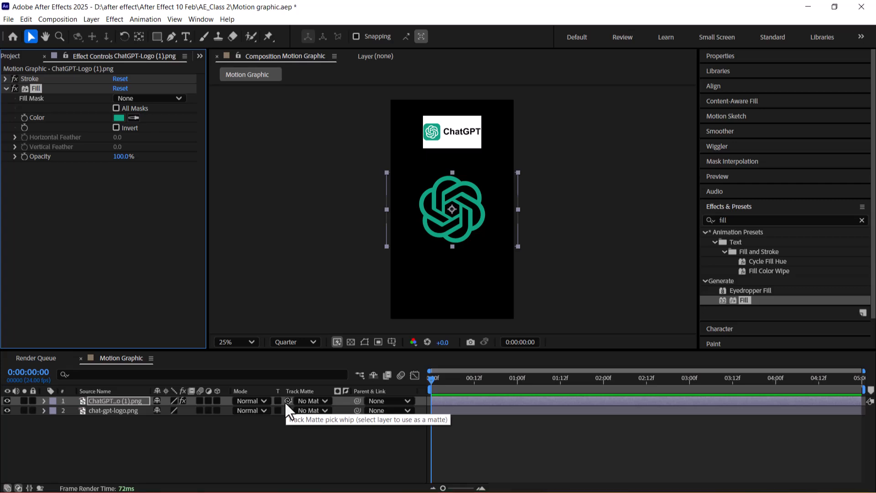
- Move the ChatGPT-Logo (1).png layer in the composition up over the white ChatGPT logo, to about position 336, 276
{"action": "left_click", "coordinate": [189, 441]}
{"action": "left_click", "coordinate": [115, 401]}
{"action": "left_click_drag", "start_coordinate": [550, 176], "coordinate": [572, 203]}
{"action": "scroll", "coordinate": [574, 197], "scroll_direction": "up", "scroll_amount": 2}
{"action": "scroll", "coordinate": [598, 173], "scroll_direction": "down", "scroll_amount": 2}
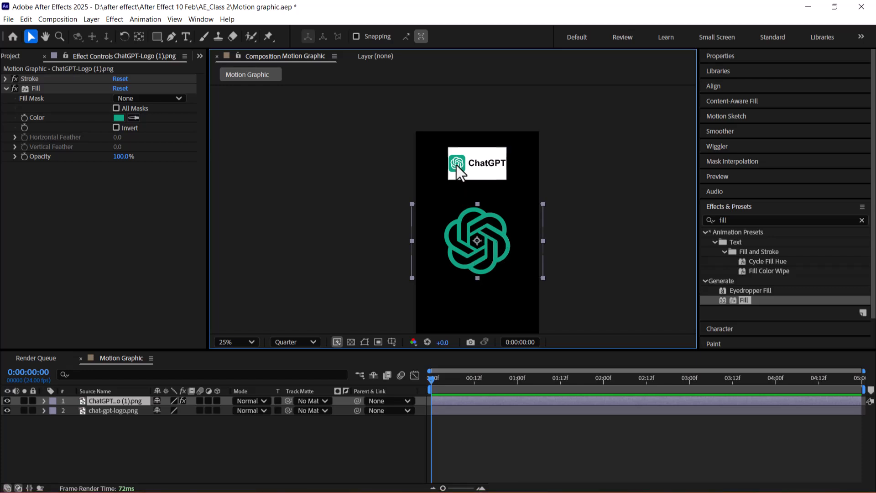
{"action": "left_click", "coordinate": [164, 452]}
{"action": "left_click", "coordinate": [113, 393]}
{"action": "left_click", "coordinate": [112, 396]}
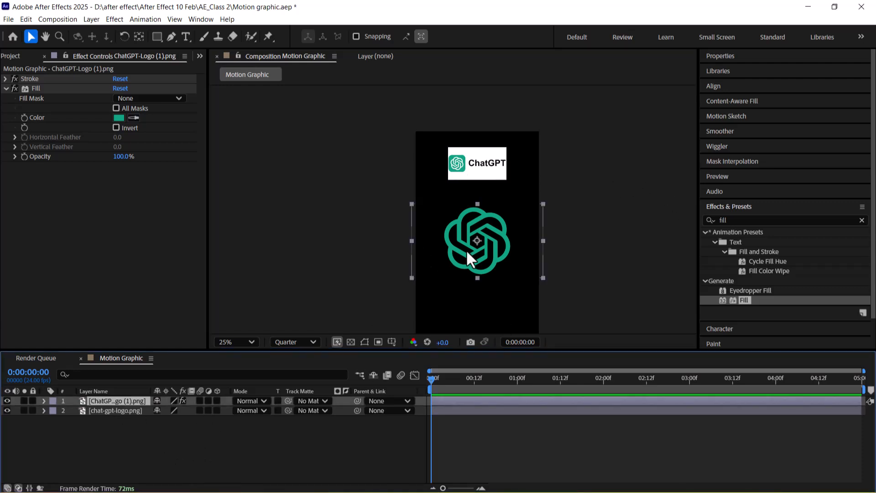
{"action": "left_click_drag", "start_coordinate": [490, 242], "coordinate": [465, 163]}
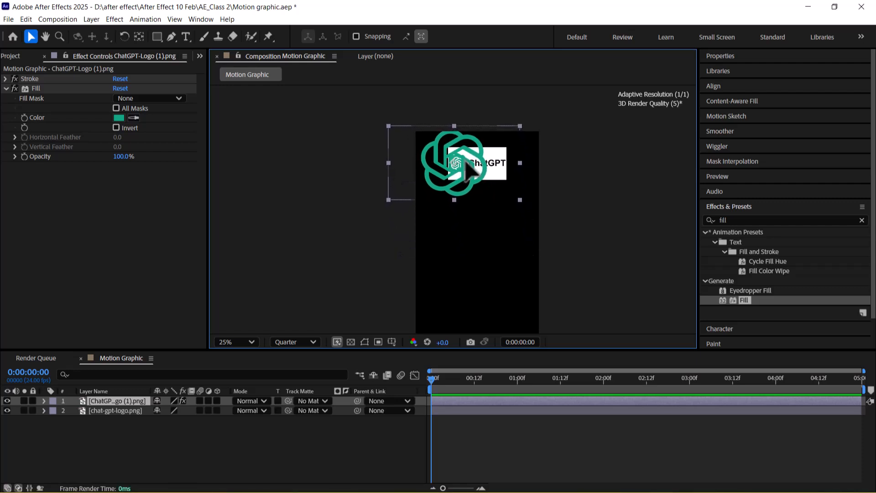
- Expand the ChatGPT-Logo (1).png layer's transform properties and adjust its Position values to 419, 864
{"action": "left_click", "coordinate": [44, 400]}
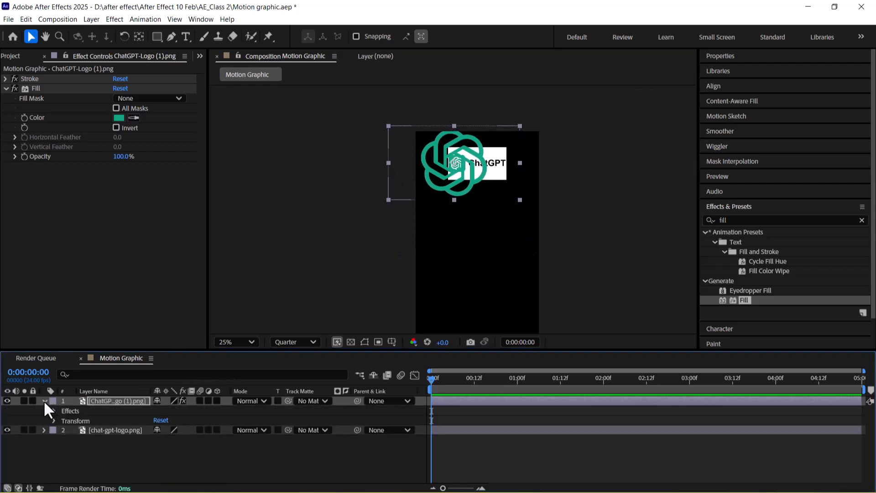
{"action": "left_click", "coordinate": [53, 421]}
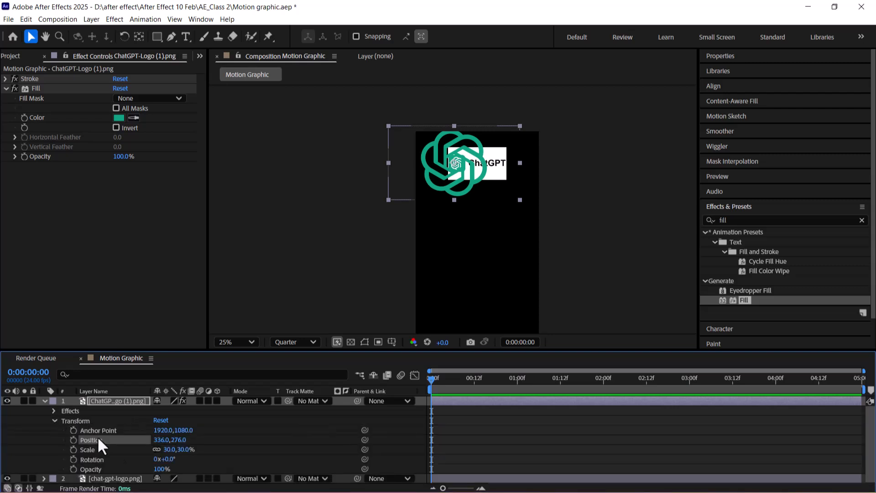
{"action": "left_click_drag", "start_coordinate": [178, 441], "coordinate": [372, 397]}
{"action": "left_click_drag", "start_coordinate": [164, 440], "coordinate": [236, 450]}
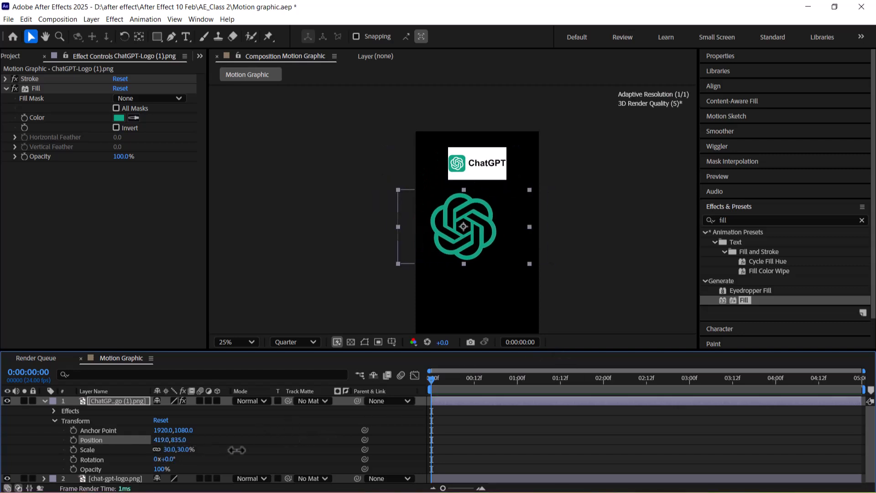
{"action": "left_click_drag", "start_coordinate": [178, 440], "coordinate": [185, 450]}
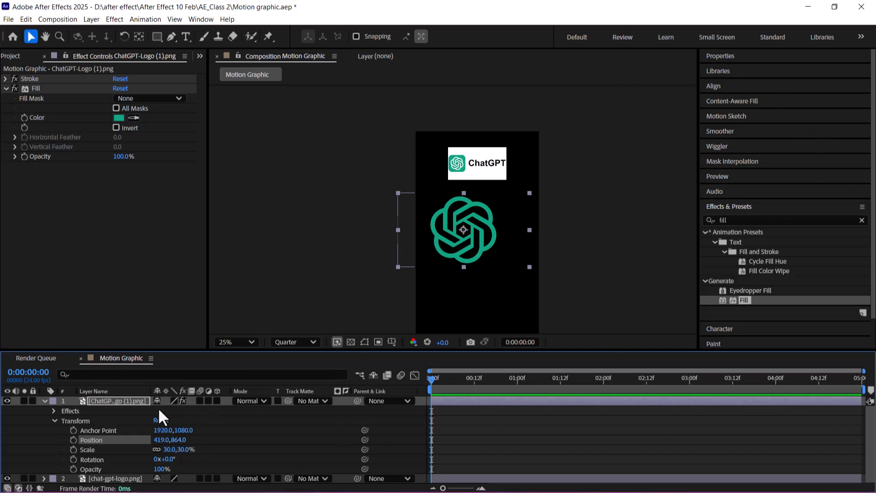
- Move the ChatGPT-Logo (1).png layer over the white logo's icon at about 367, 326 and set its scale to 10%
{"action": "left_click", "coordinate": [116, 402]}
{"action": "left_click", "coordinate": [723, 56]}
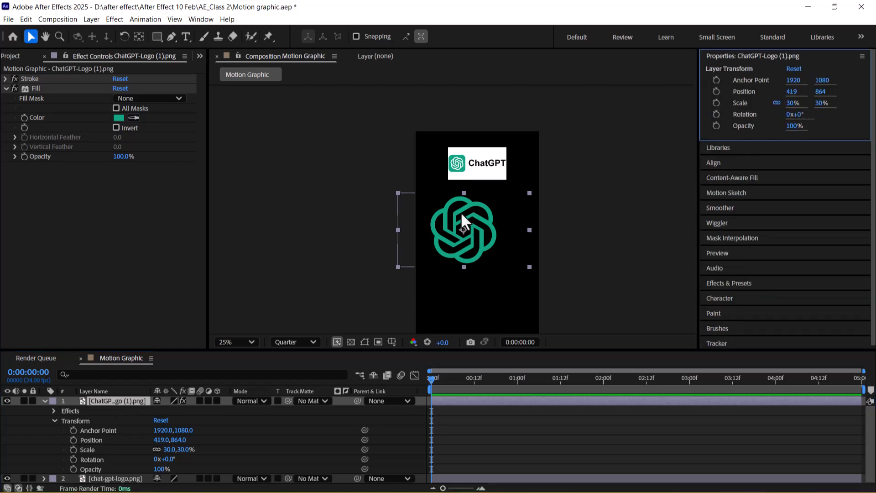
{"action": "scroll", "coordinate": [461, 212], "scroll_direction": "up", "scroll_amount": 2}
{"action": "left_click_drag", "start_coordinate": [477, 229], "coordinate": [464, 114]}
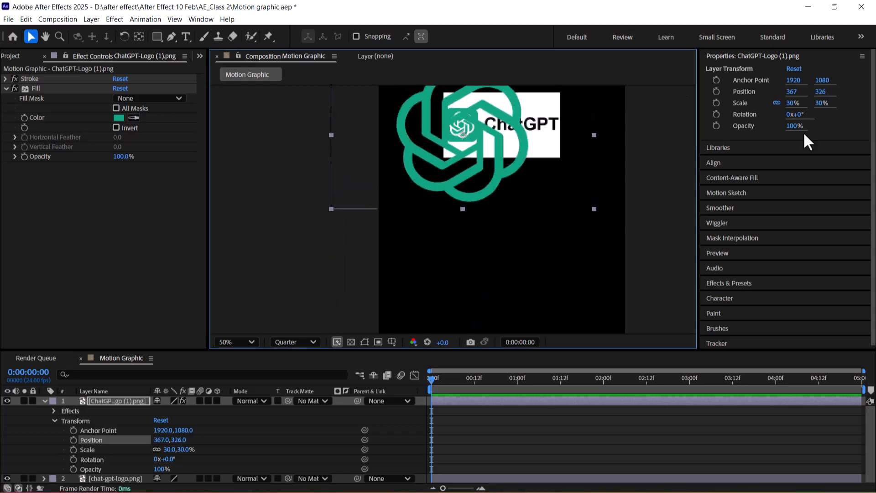
{"action": "left_click", "coordinate": [792, 104]}
{"action": "type", "text": "1"}
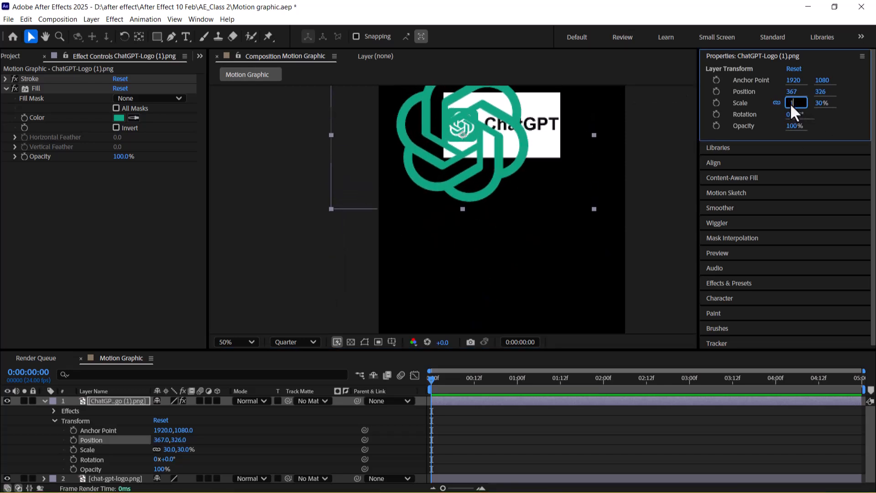
{"action": "type", "text": "0"}
{"action": "key", "text": "Return"}
- Set the ChatGPT-Logo (1).png layer's scale to 5% and fit it over the green icon at about position 363, 286.5
{"action": "scroll", "coordinate": [500, 184], "scroll_direction": "up", "scroll_amount": 2}
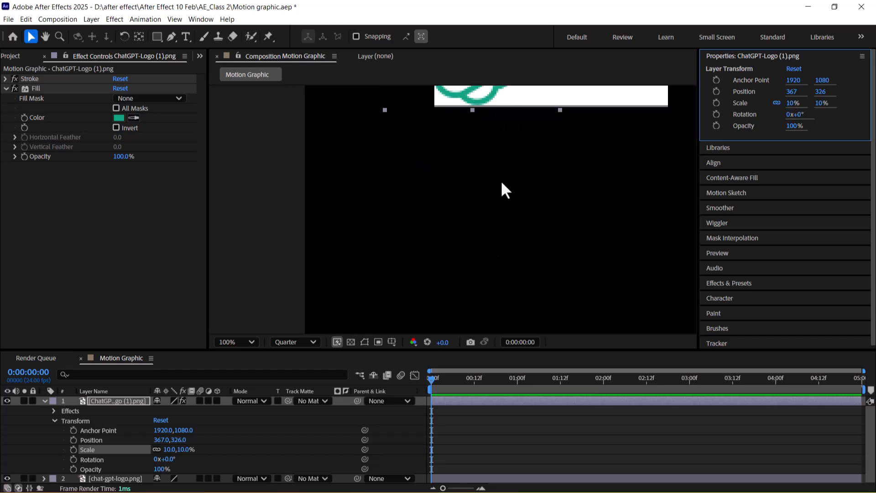
{"action": "left_click_drag", "start_coordinate": [500, 183], "coordinate": [506, 335]}
{"action": "scroll", "coordinate": [514, 287], "scroll_direction": "up", "scroll_amount": 1}
{"action": "left_click_drag", "start_coordinate": [538, 220], "coordinate": [522, 186]}
{"action": "left_click", "coordinate": [793, 102]}
{"action": "type", "text": "5"}
{"action": "key", "text": "Return"}
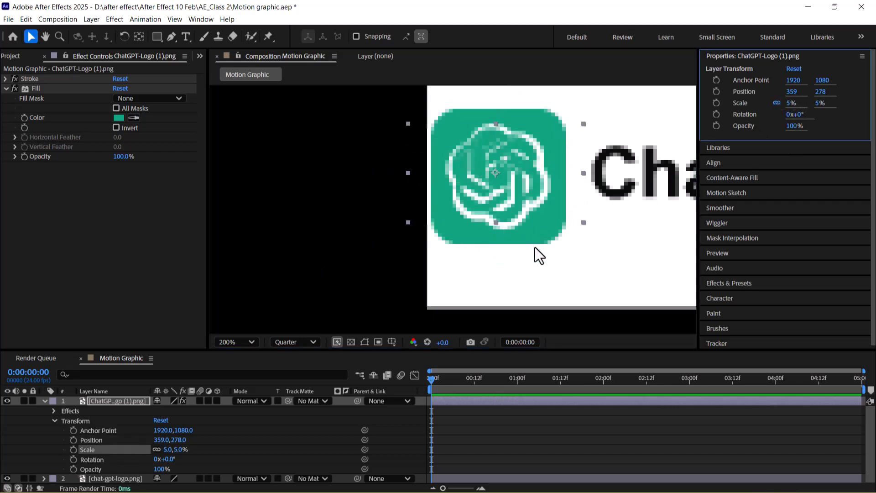
{"action": "left_click_drag", "start_coordinate": [522, 187], "coordinate": [526, 193]}
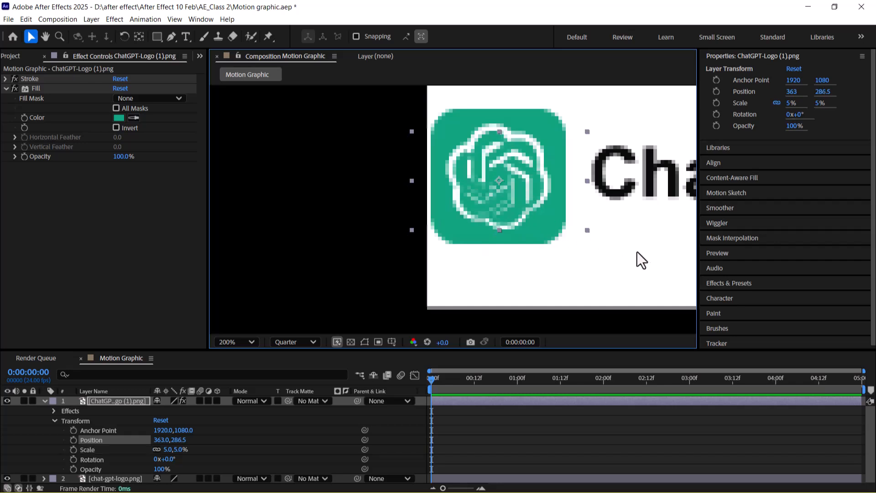
- Set the ChatGPT-Logo (1).png layer's scale to 6%
{"action": "scroll", "coordinate": [586, 265], "scroll_direction": "down", "scroll_amount": 2}
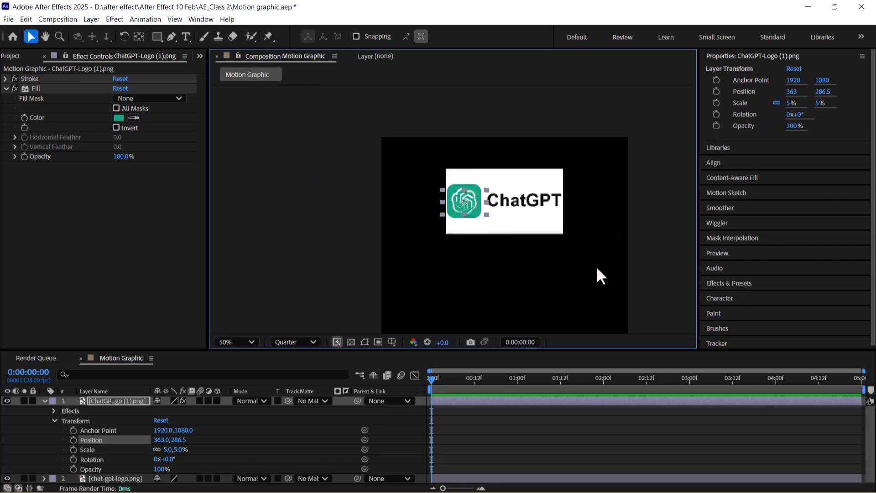
{"action": "left_click", "coordinate": [792, 103]}
{"action": "type", "text": "6"}
{"action": "key", "text": "Return"}
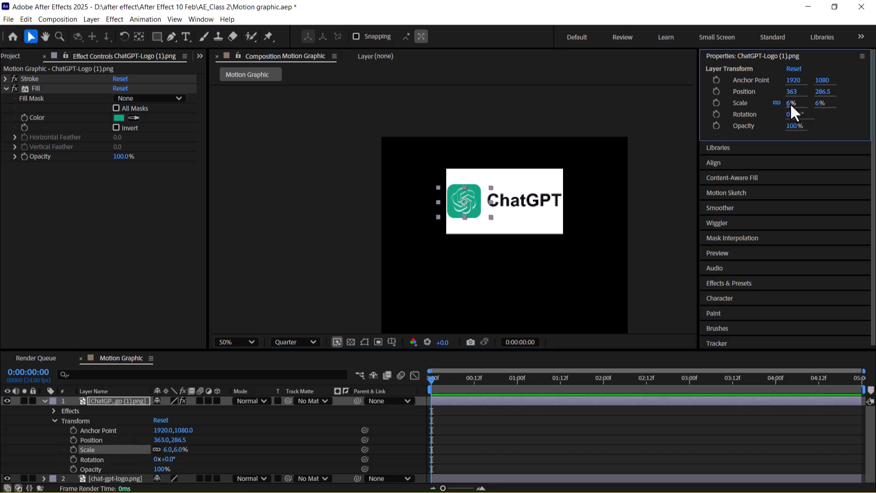
- Nudge the ChatGPT-Logo (1).png layer to position 365, 280.5 over the green icon and collapse its properties in the timeline
{"action": "scroll", "coordinate": [522, 218], "scroll_direction": "up", "scroll_amount": 1}
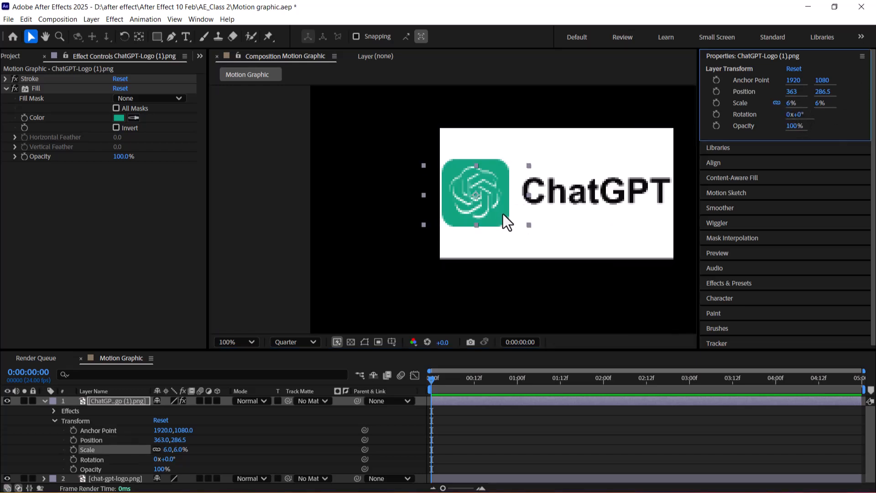
{"action": "left_click", "coordinate": [481, 209]}
{"action": "key", "text": "Down"}
{"action": "key", "text": "Down"}
{"action": "key", "text": "Up"}
{"action": "key", "text": "Up"}
{"action": "key", "text": "Up"}
{"action": "key", "text": "Up"}
{"action": "key", "text": "Up"}
{"action": "key", "text": "Up"}
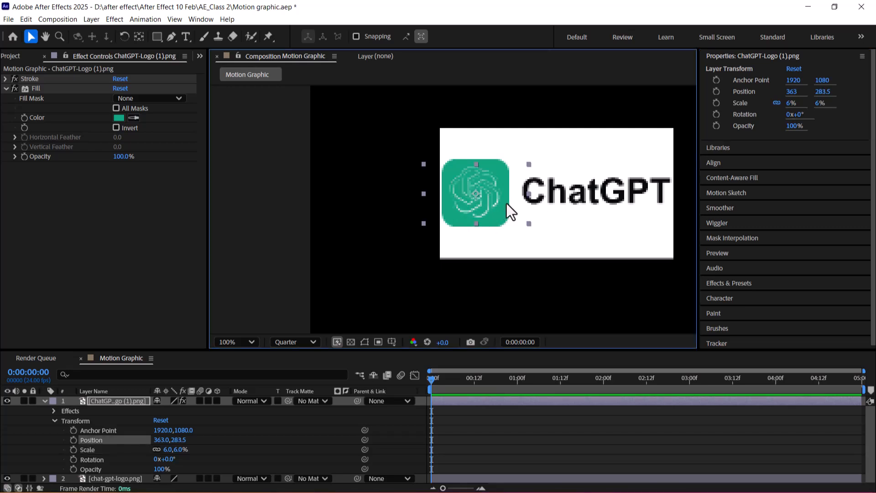
{"action": "key", "text": "Up"}
{"action": "key", "text": "Up"}
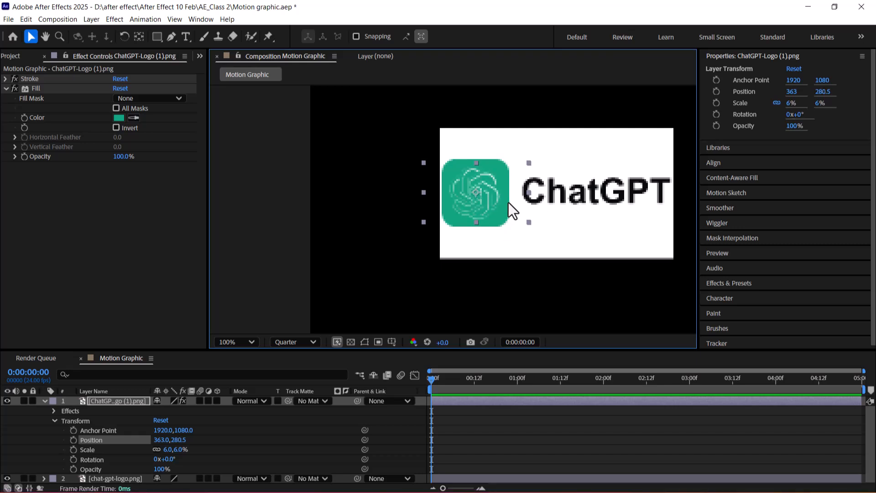
{"action": "key", "text": "Right"}
{"action": "key", "text": "Right"}
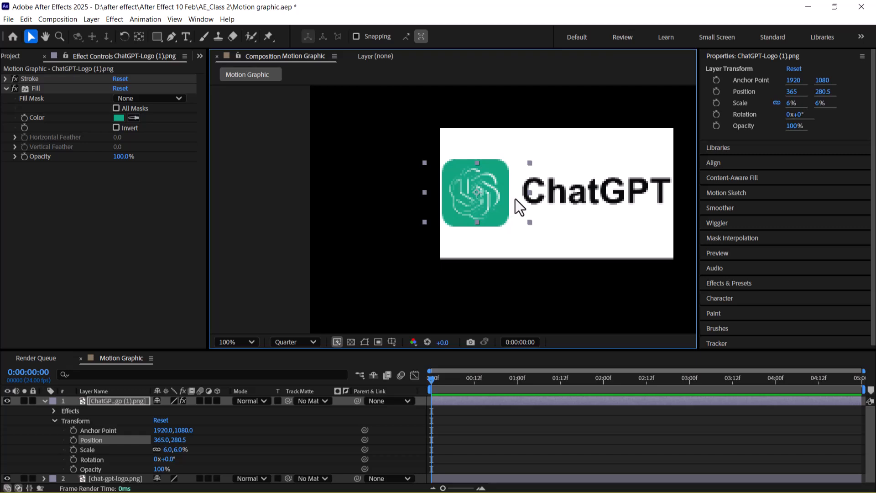
{"action": "key", "text": "comma"}
{"action": "key", "text": "comma"}
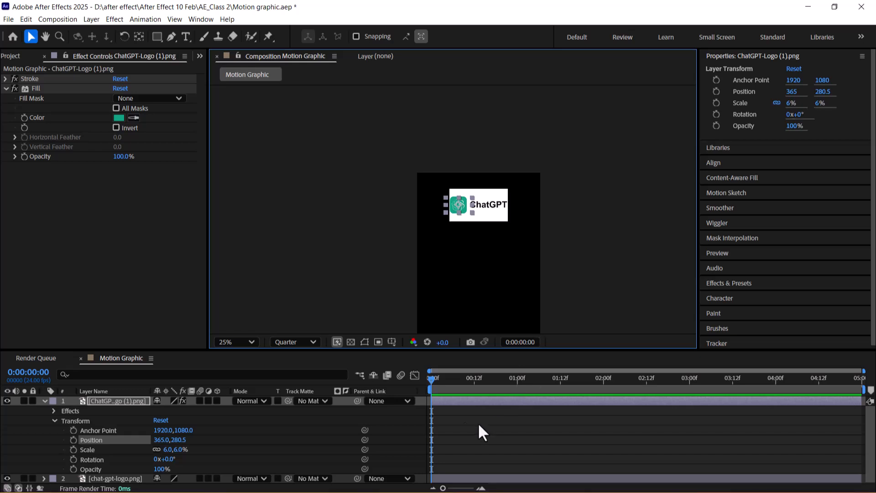
{"action": "left_click_drag", "start_coordinate": [558, 243], "coordinate": [547, 166]}
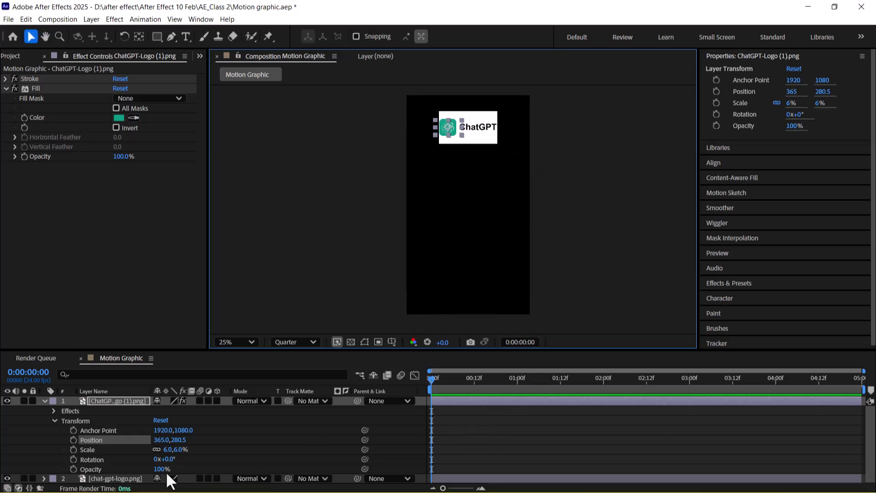
{"action": "left_click", "coordinate": [44, 401]}
- Switch to the Gemini chat in Chrome and read the Anchor Point explanation in the layer transform notes
{"action": "key", "text": "alt+Tab"}
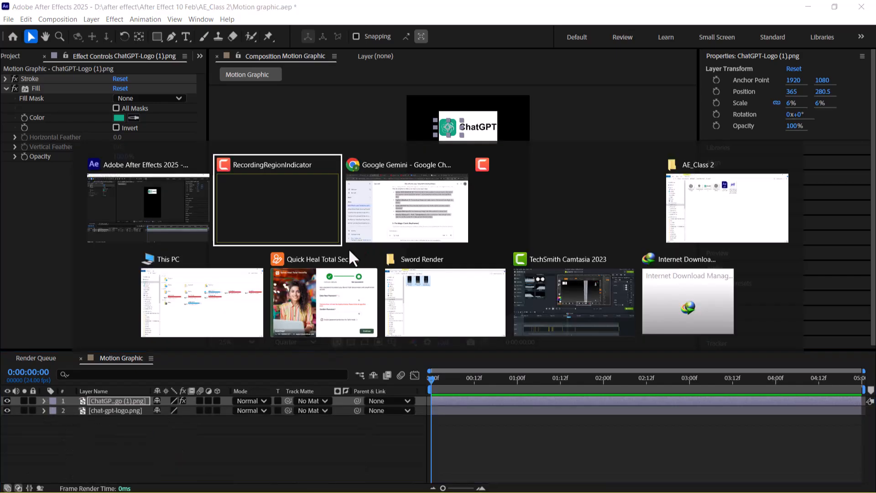
{"action": "left_click", "coordinate": [421, 207]}
{"action": "left_click", "coordinate": [437, 166]}
{"action": "left_click_drag", "start_coordinate": [355, 132], "coordinate": [422, 133]}
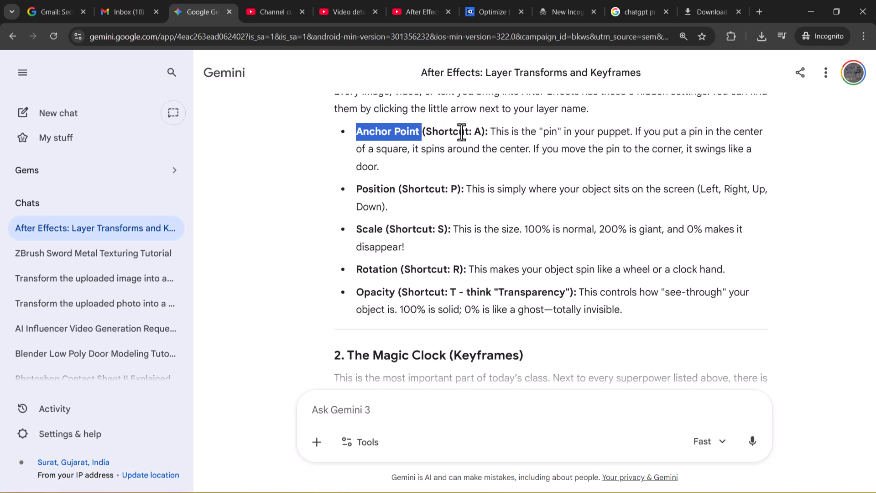
{"action": "left_click_drag", "start_coordinate": [479, 132], "coordinate": [631, 132]}
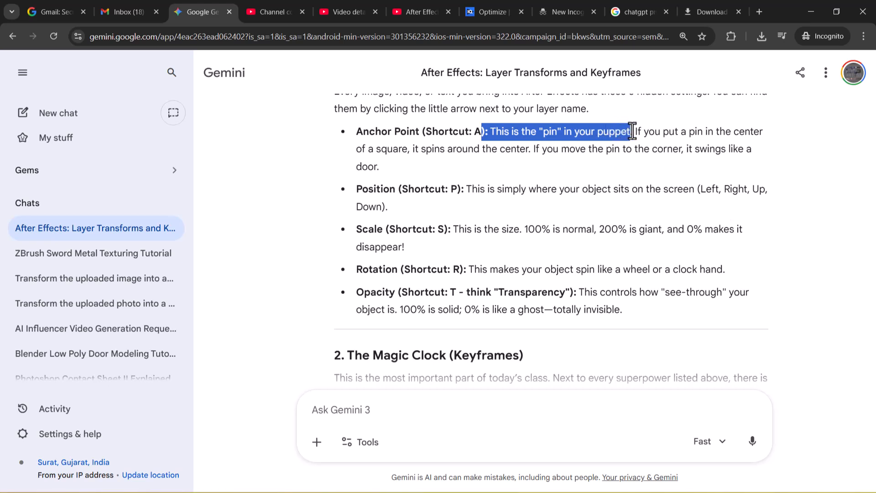
{"action": "left_click", "coordinate": [677, 137]}
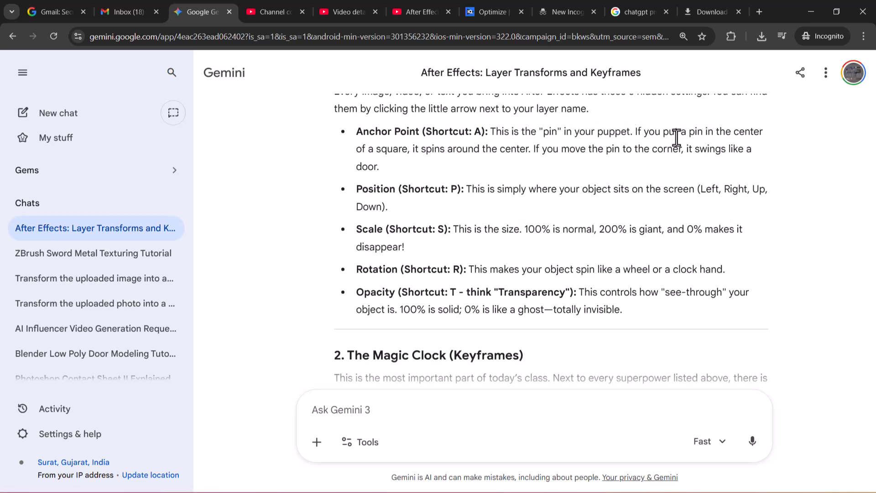
- Highlight the explanation of centre and corner pin placement in the Anchor Point note and switch back to After Effects
{"action": "left_click_drag", "start_coordinate": [635, 132], "coordinate": [724, 132]}
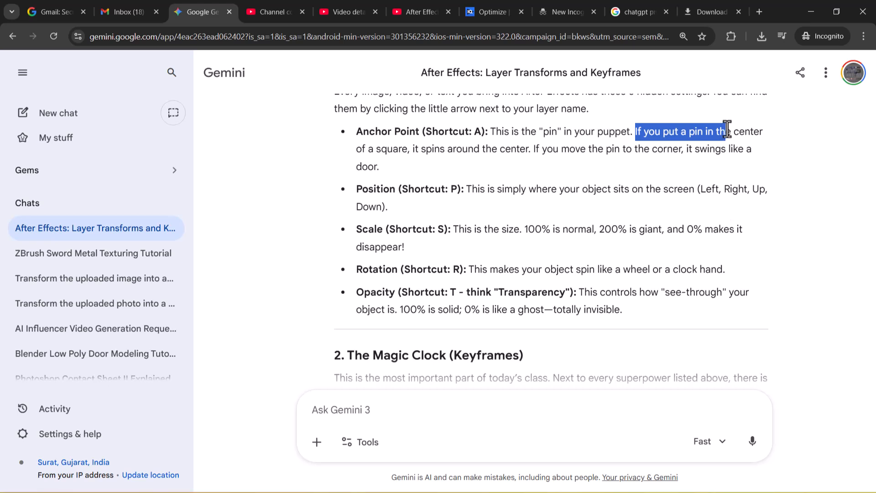
{"action": "left_click_drag", "start_coordinate": [727, 129], "coordinate": [362, 175]}
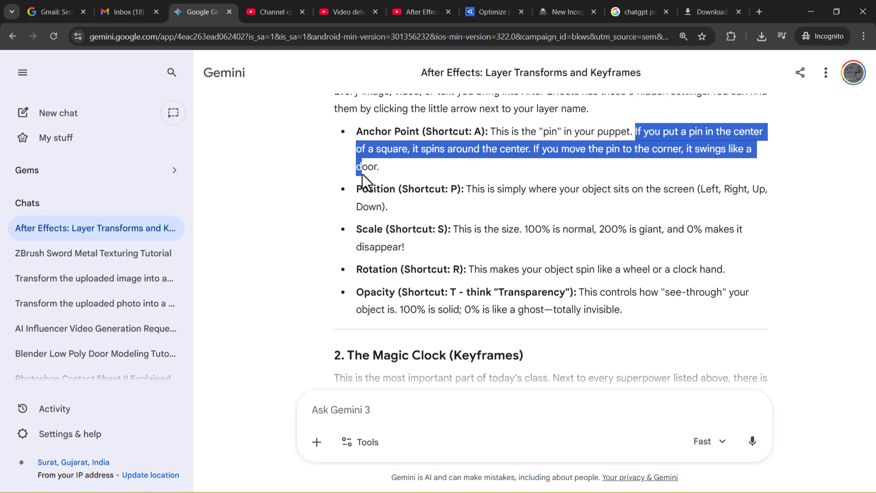
{"action": "key", "text": "alt+Tab"}
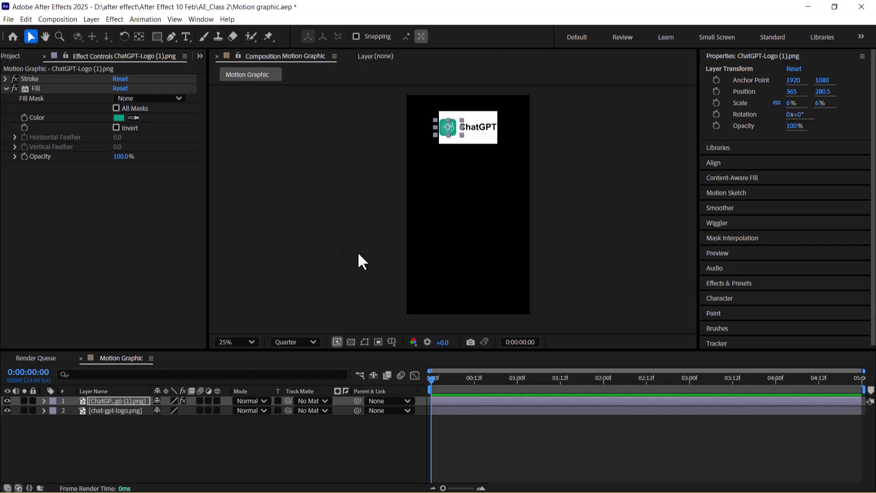
- Preview the imported project images and add the prompt illustration JPG to the Motion Graphic composition at about position 544, 880
{"action": "scroll", "coordinate": [469, 153], "scroll_direction": "down", "scroll_amount": 2}
{"action": "left_click", "coordinate": [88, 285]}
{"action": "left_click", "coordinate": [132, 439]}
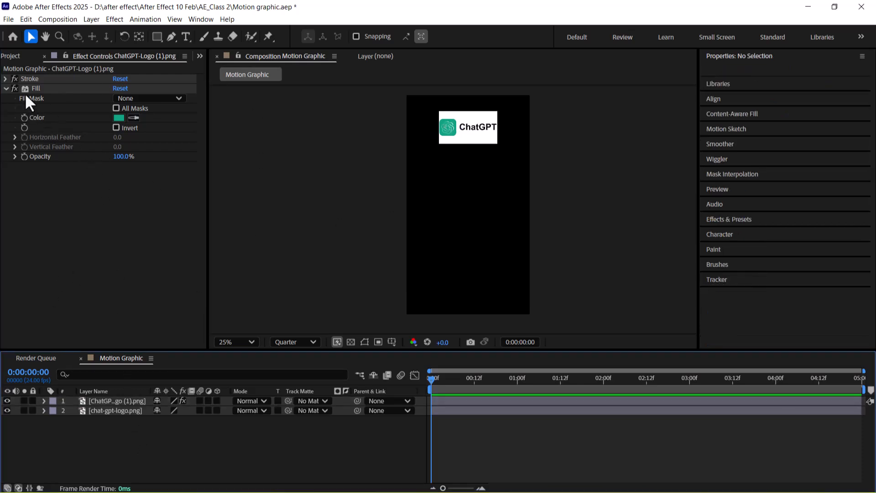
{"action": "left_click", "coordinate": [14, 57]}
{"action": "left_click", "coordinate": [27, 180]}
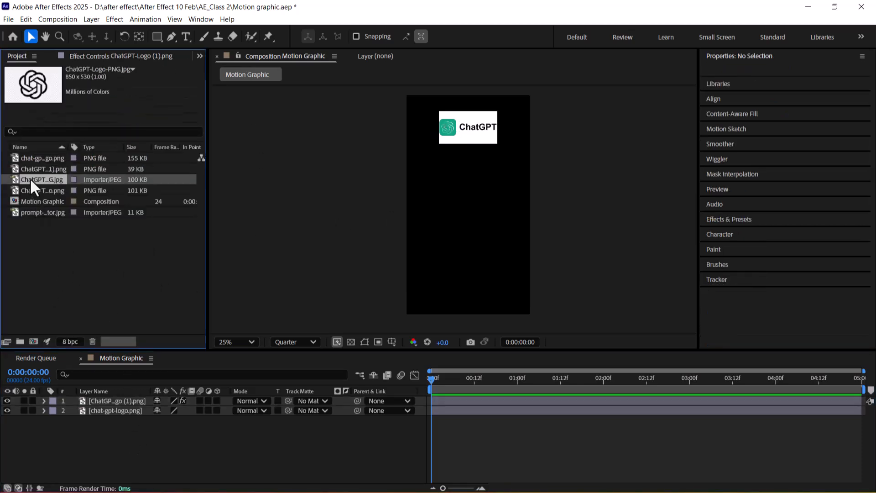
{"action": "left_click", "coordinate": [42, 191]}
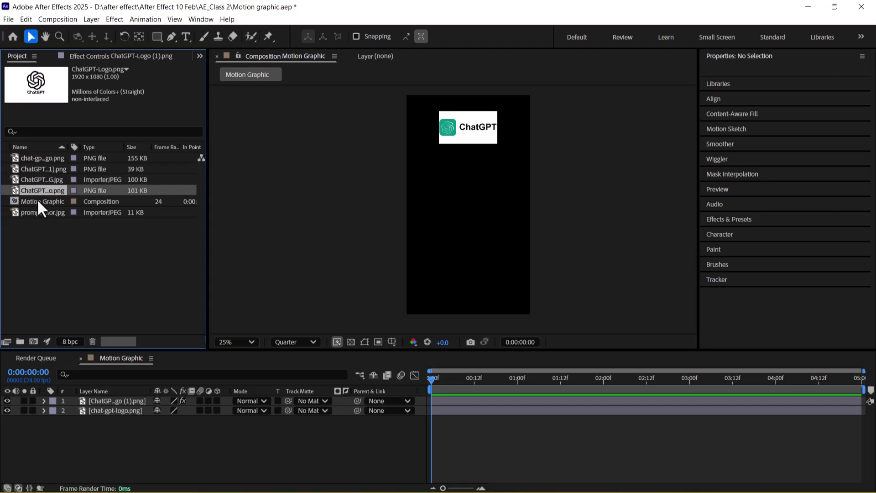
{"action": "left_click", "coordinate": [38, 202]}
{"action": "left_click", "coordinate": [40, 213]}
{"action": "left_click", "coordinate": [51, 235]}
{"action": "left_click_drag", "start_coordinate": [41, 218], "coordinate": [472, 200]}
{"action": "key", "text": "period"}
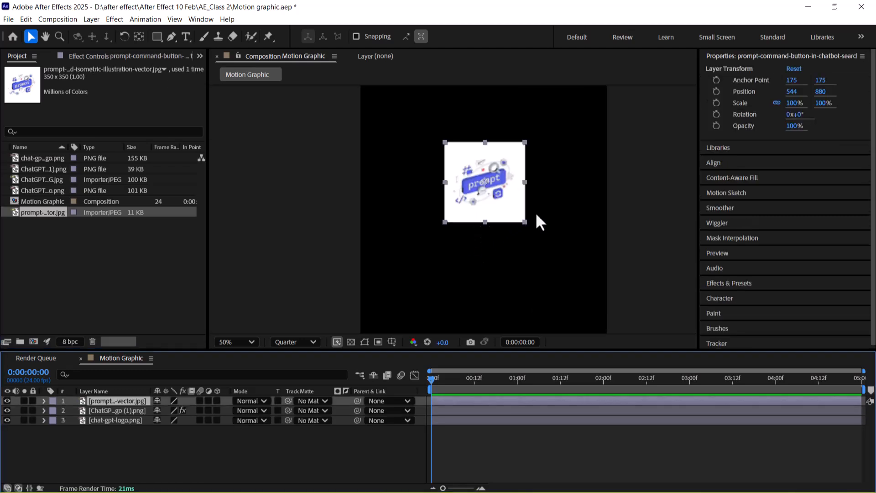
- Move the prompt image's anchor point to its lower-right corner, at about 351, 353, with the Pan Behind tool
{"action": "left_click_drag", "start_coordinate": [535, 221], "coordinate": [491, 235]}
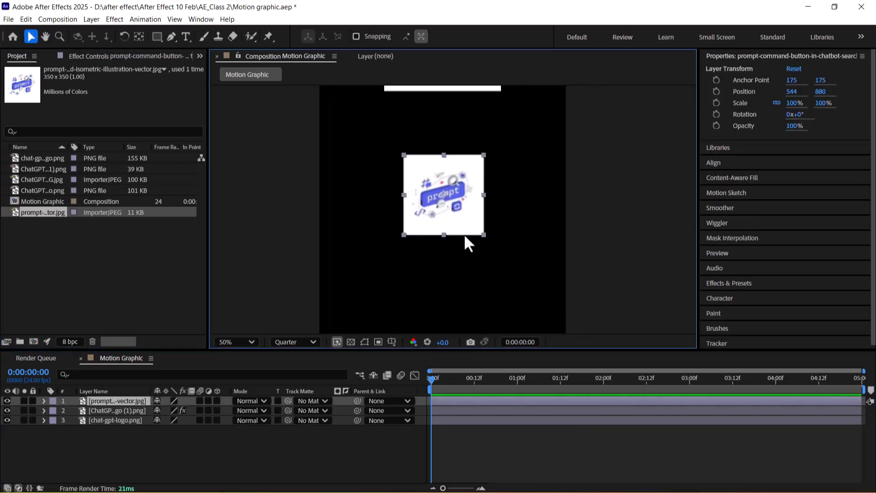
{"action": "left_click", "coordinate": [139, 36]}
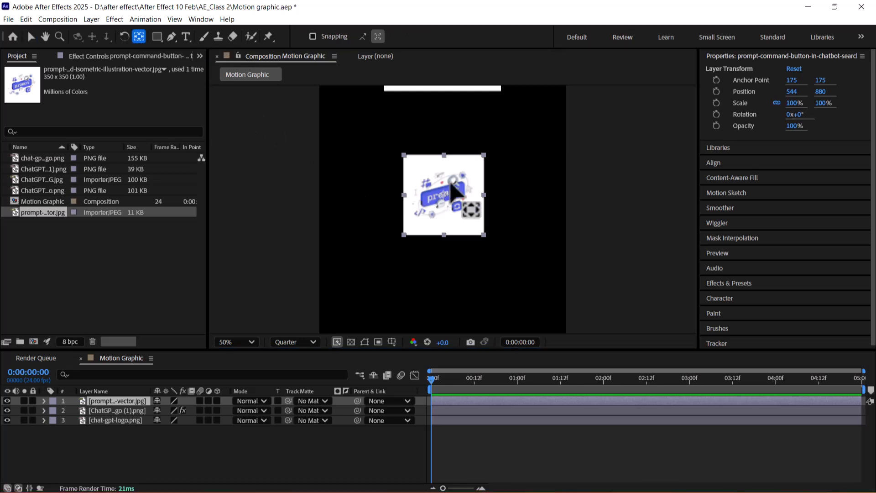
{"action": "left_click_drag", "start_coordinate": [446, 201], "coordinate": [484, 235]}
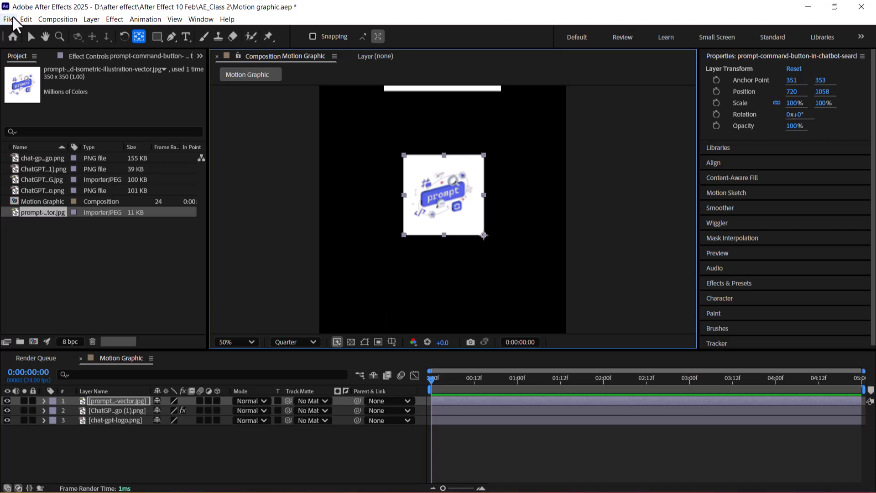
{"action": "left_click", "coordinate": [26, 36]}
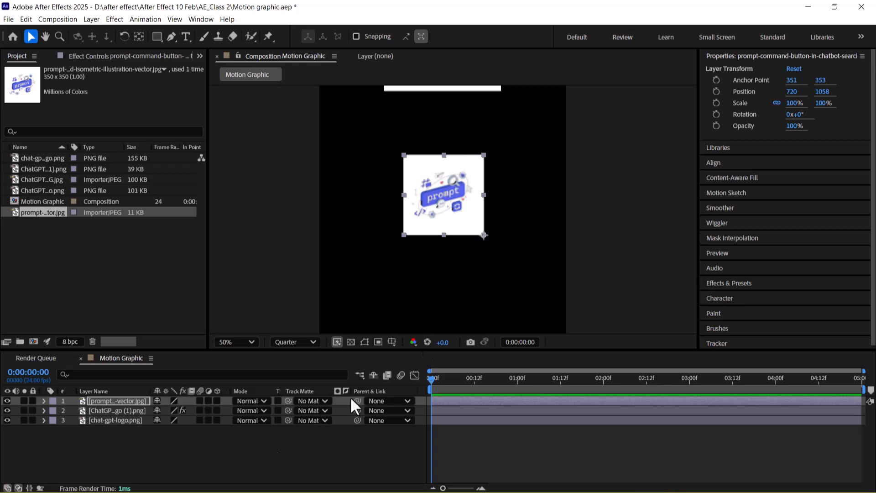
- Try rotating the prompt image around its corner anchor point to about -209° and set its rotation back to 0°
{"action": "left_click_drag", "start_coordinate": [796, 114], "coordinate": [579, 248]}
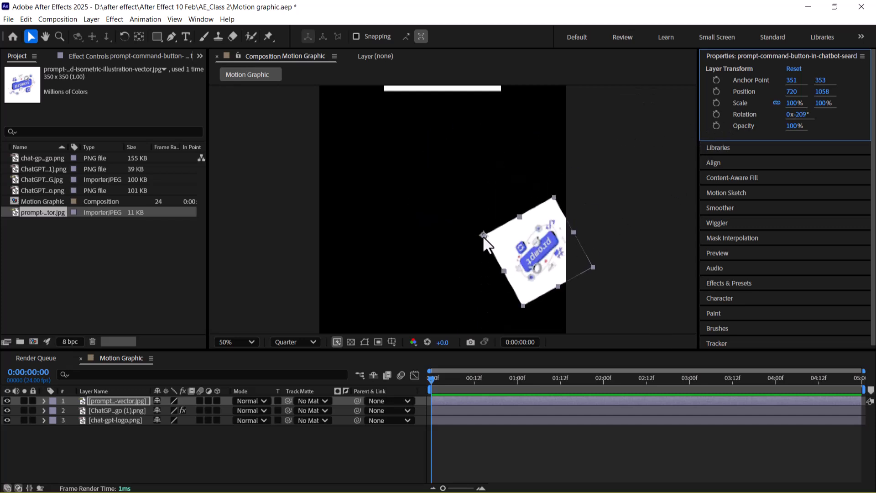
{"action": "type", "text": "0"}
{"action": "key", "text": "Return"}
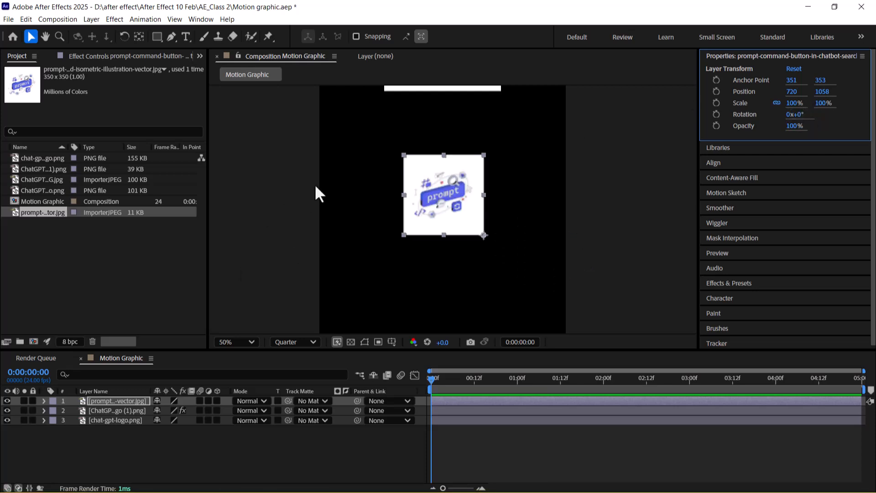
{"action": "key", "text": "comma"}
{"action": "key", "text": "comma"}
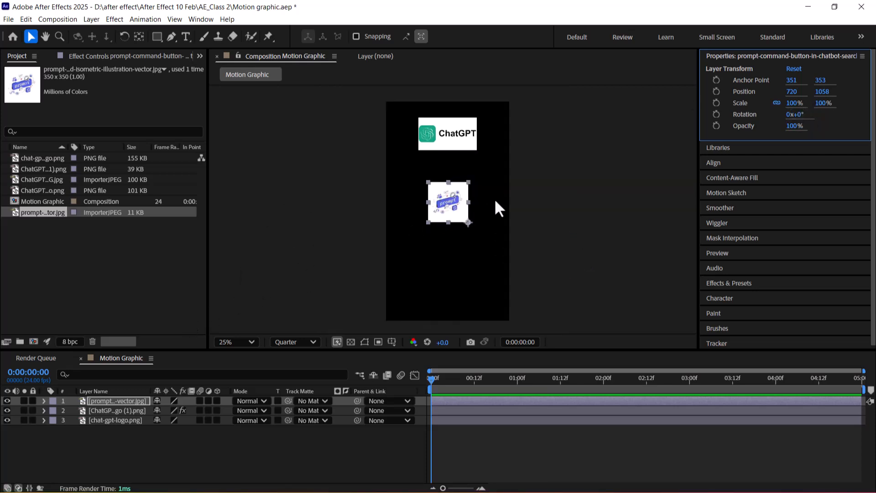
{"action": "left_click", "coordinate": [223, 479]}
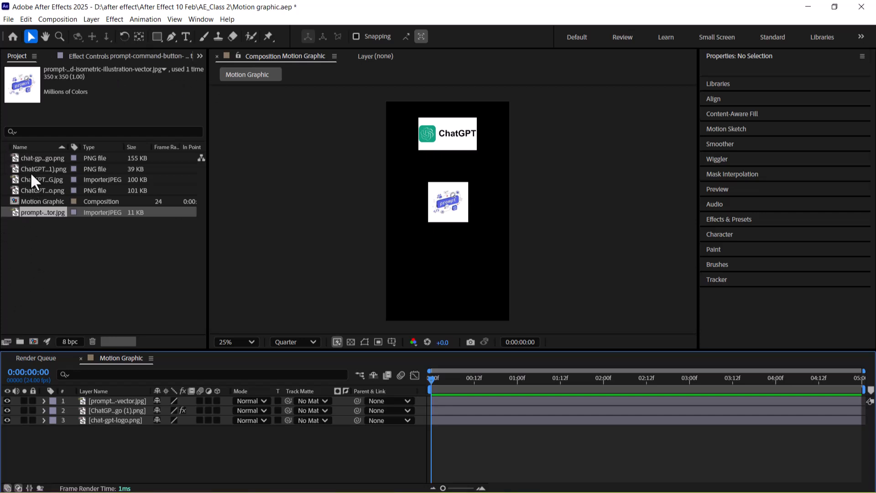
- Create a new project folder named MotionGraphic
{"action": "left_click", "coordinate": [20, 342]}
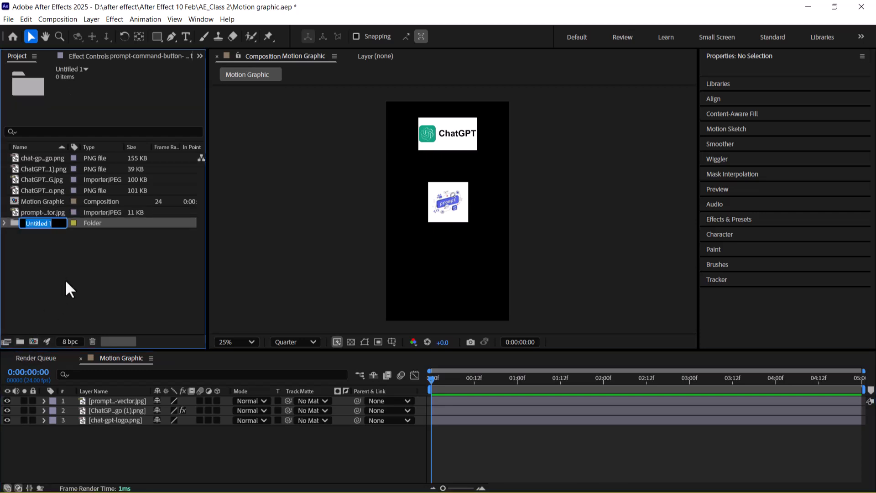
{"action": "type", "text": "MotionGraphic"}
{"action": "left_click", "coordinate": [60, 275]}
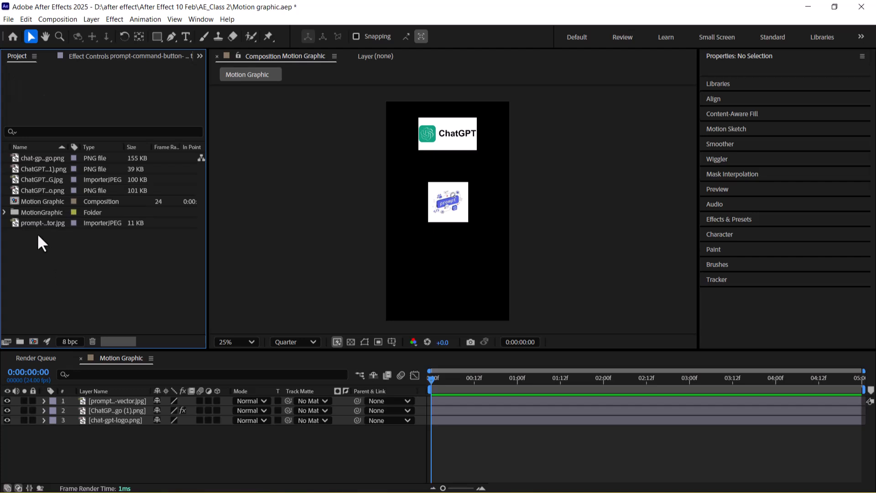
- Move all the imported images and the Motion Graphic composition into the MotionGraphic folder
{"action": "left_click", "coordinate": [40, 200]}
{"action": "left_click", "coordinate": [50, 159], "text": "shift"}
{"action": "left_click_drag", "start_coordinate": [51, 196], "coordinate": [52, 211]}
{"action": "left_click", "coordinate": [40, 169]}
{"action": "left_click_drag", "start_coordinate": [40, 169], "coordinate": [42, 160]}
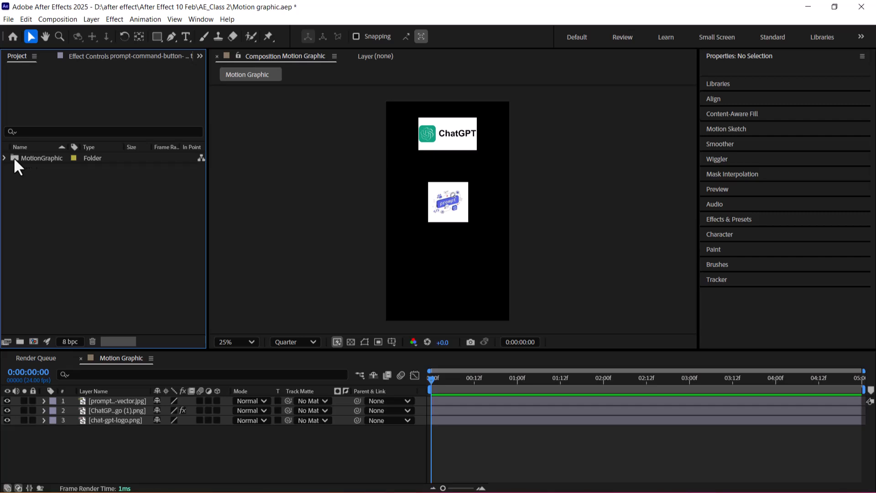
- View the recent projects on the Home screen and return to the Motion Graphic composition
{"action": "left_click", "coordinate": [168, 450]}
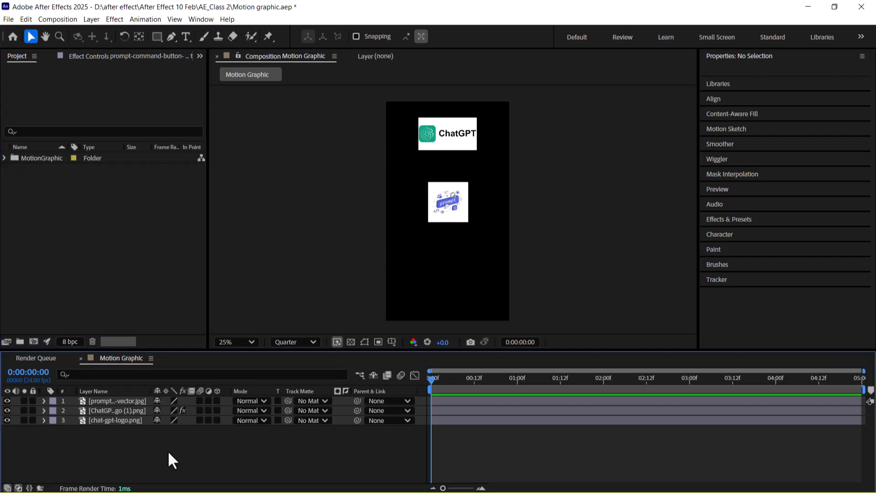
{"action": "left_click", "coordinate": [13, 36]}
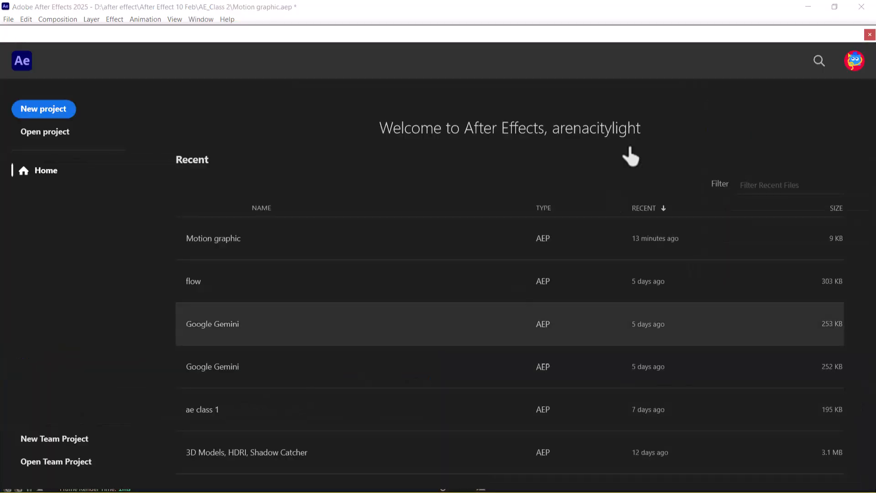
{"action": "left_click", "coordinate": [870, 36]}
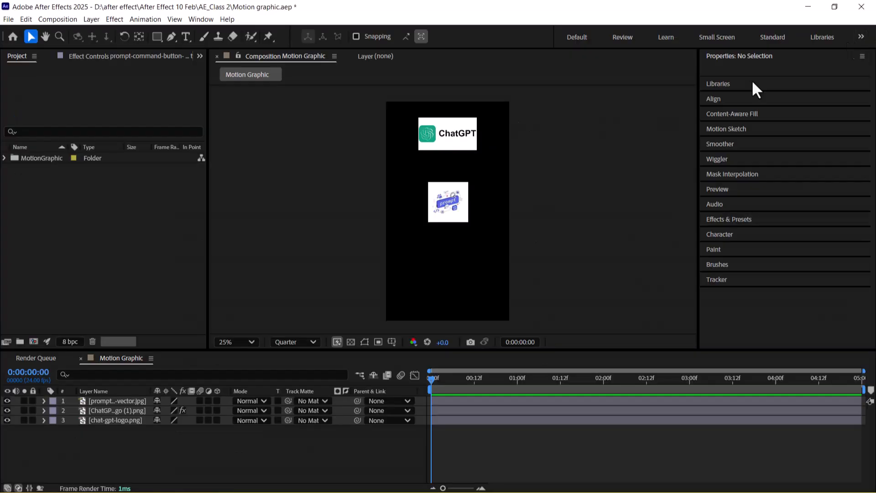
- Draw a rounded rectangle over the prompt image and set its size to about 854.7 × 796.6 and its roundness to 106
{"action": "left_click", "coordinate": [157, 36]}
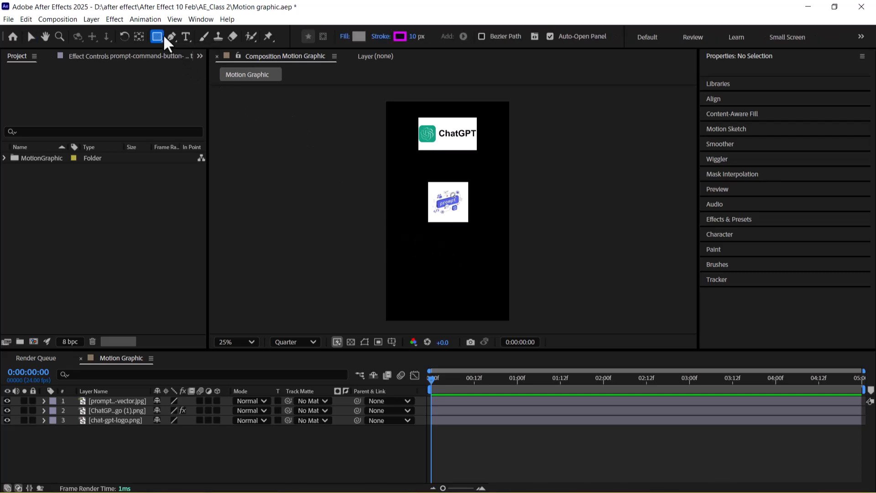
{"action": "left_click", "coordinate": [155, 37]}
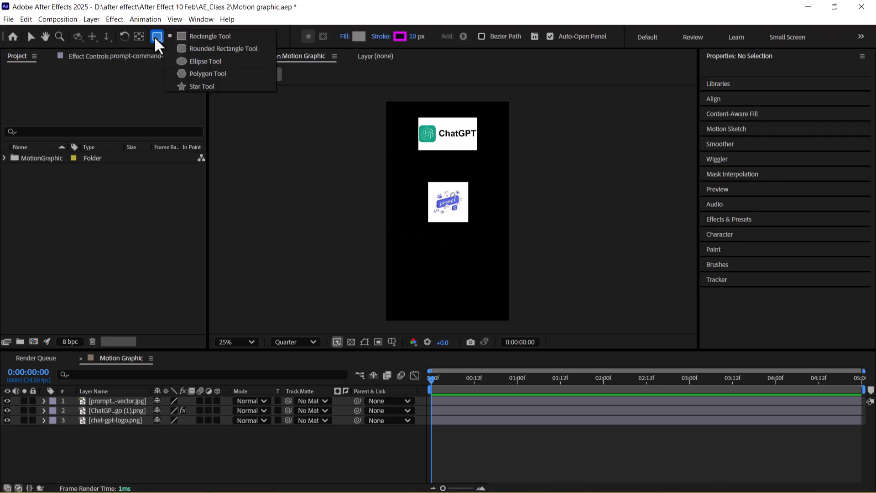
{"action": "left_click", "coordinate": [206, 47]}
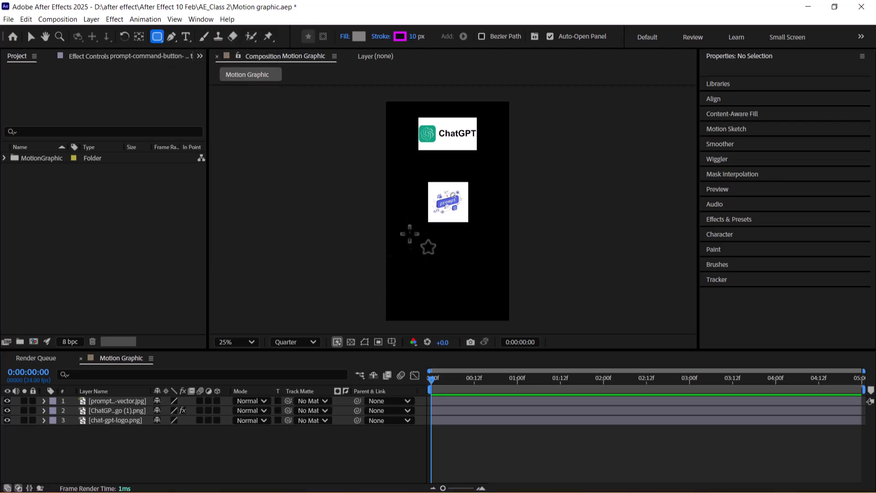
{"action": "mouse_move", "coordinate": [401, 187]}
{"action": "left_mouse_down"}
{"action": "mouse_move", "coordinate": [422, 251]}
{"action": "mouse_move", "coordinate": [454, 270]}
{"action": "mouse_move", "coordinate": [495, 275]}
{"action": "left_mouse_up"}
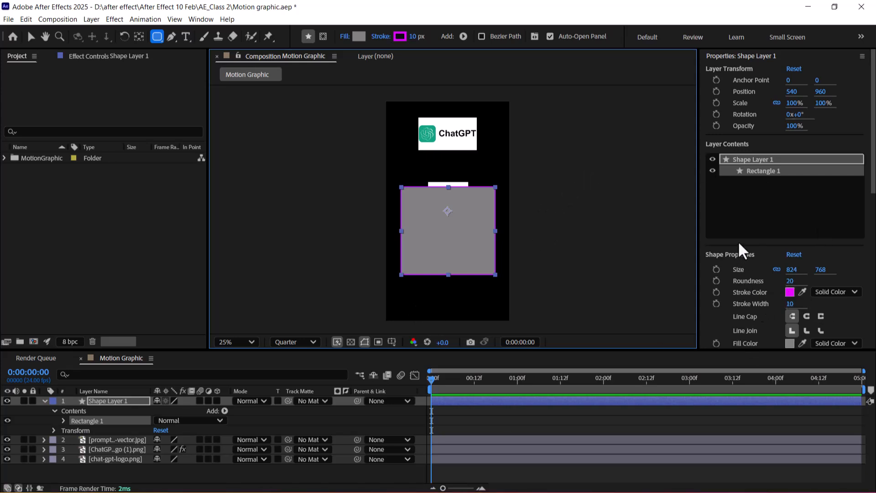
{"action": "left_click_drag", "start_coordinate": [792, 269], "coordinate": [823, 270]}
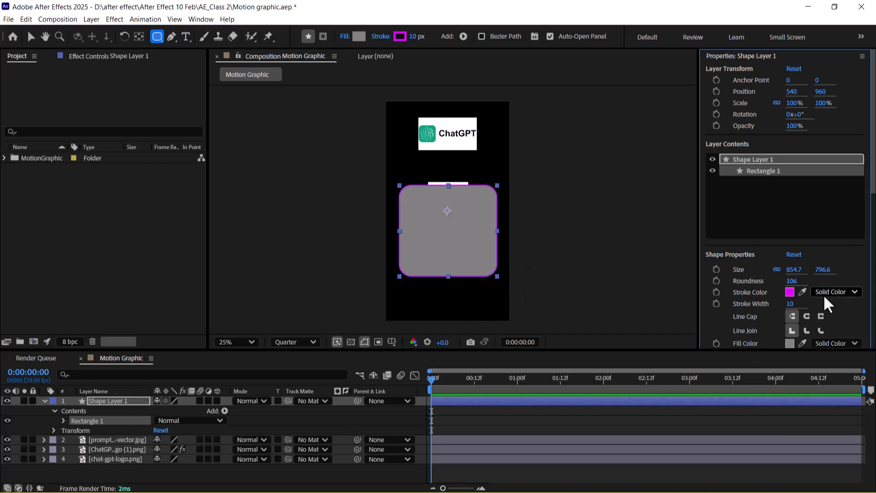
- Set the rounded rectangle's stroke colour to dark blue 153C86
{"action": "left_click", "coordinate": [789, 293]}
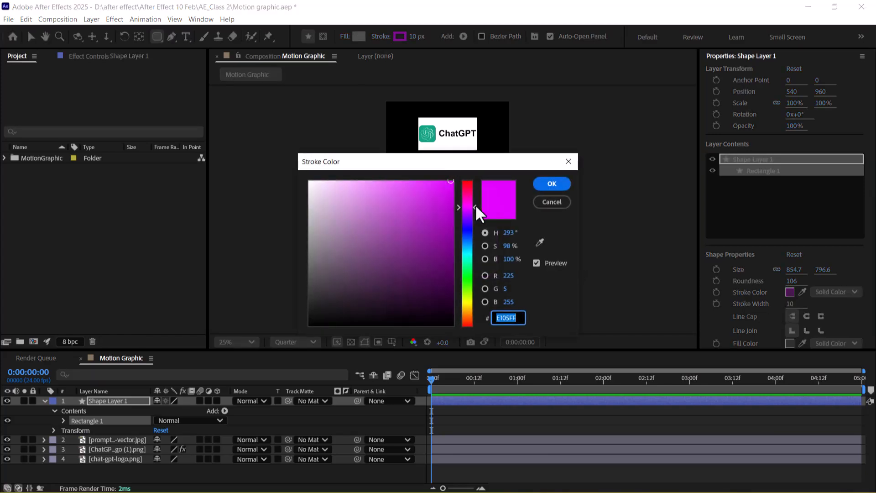
{"action": "left_click_drag", "start_coordinate": [458, 194], "coordinate": [469, 171]}
{"action": "left_click_drag", "start_coordinate": [459, 234], "coordinate": [473, 262]}
{"action": "left_click_drag", "start_coordinate": [386, 192], "coordinate": [391, 179]}
{"action": "left_click_drag", "start_coordinate": [467, 263], "coordinate": [467, 236]}
{"action": "left_click", "coordinate": [405, 184]}
{"action": "left_click_drag", "start_coordinate": [405, 183], "coordinate": [416, 234]}
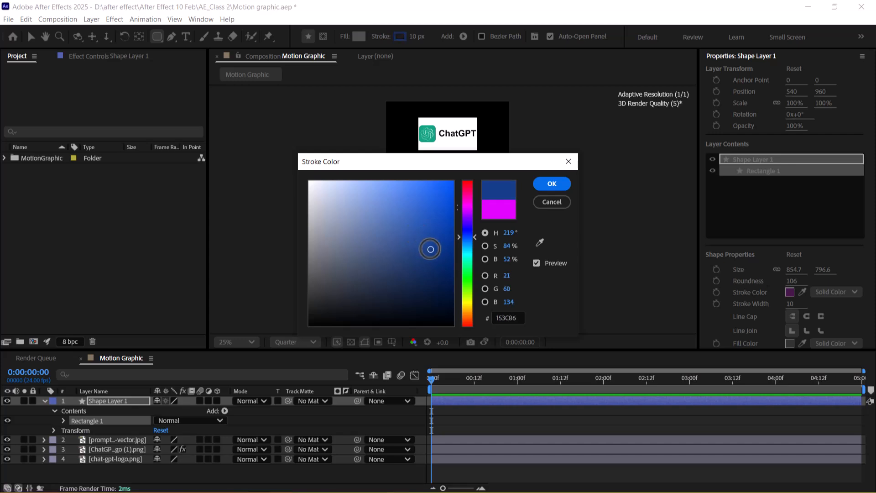
{"action": "left_click", "coordinate": [552, 183]}
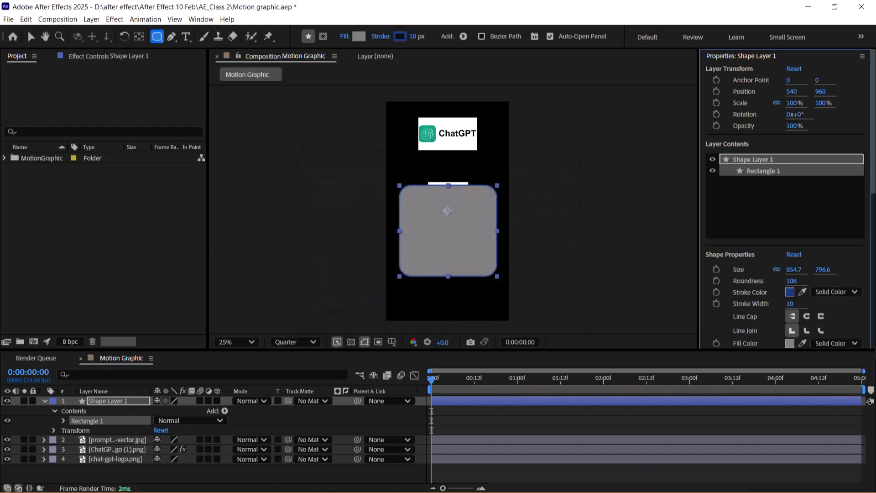
- Set the rounded rectangle's fill colour to white FFFFFF
{"action": "scroll", "coordinate": [872, 183], "scroll_direction": "down", "scroll_amount": 1}
{"action": "scroll", "coordinate": [872, 183], "scroll_direction": "down", "scroll_amount": 3}
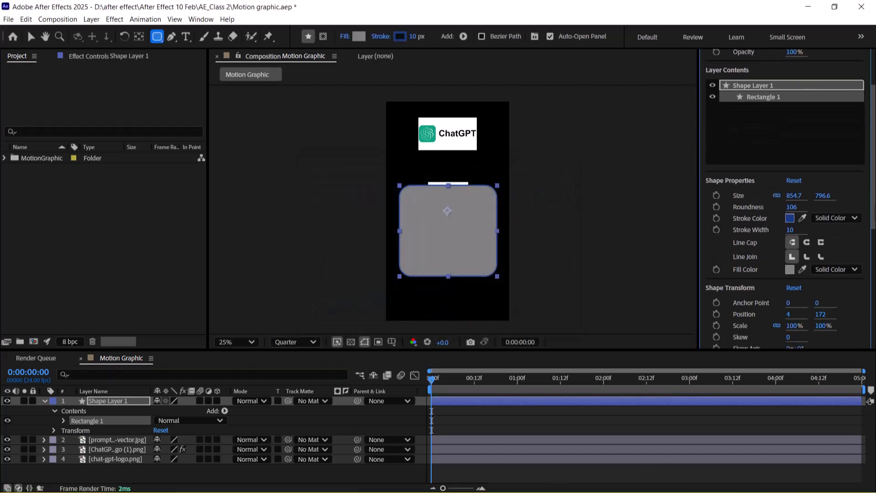
{"action": "left_click", "coordinate": [789, 270]}
{"action": "left_click_drag", "start_coordinate": [354, 197], "coordinate": [268, 166]}
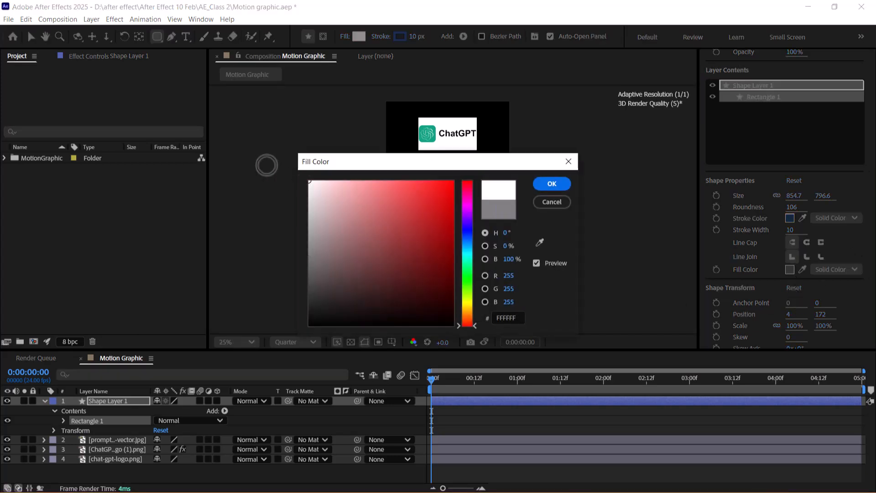
{"action": "left_click", "coordinate": [543, 185]}
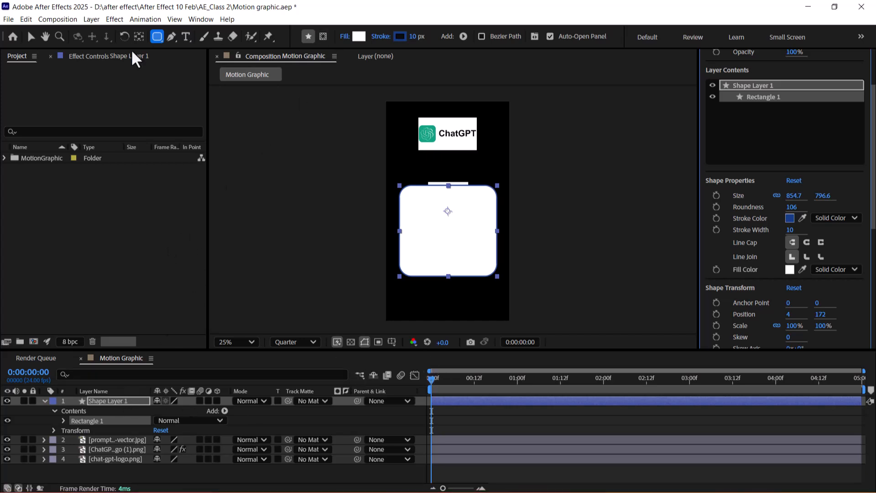
- Centre the rounded rectangle's shape layer horizontally and vertically in the composition
{"action": "left_click", "coordinate": [109, 401]}
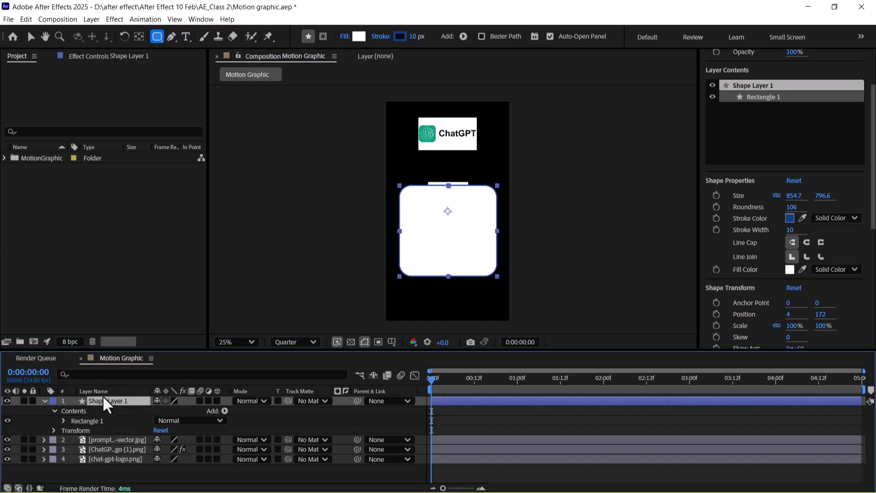
{"action": "scroll", "coordinate": [721, 102], "scroll_direction": "up", "scroll_amount": 2}
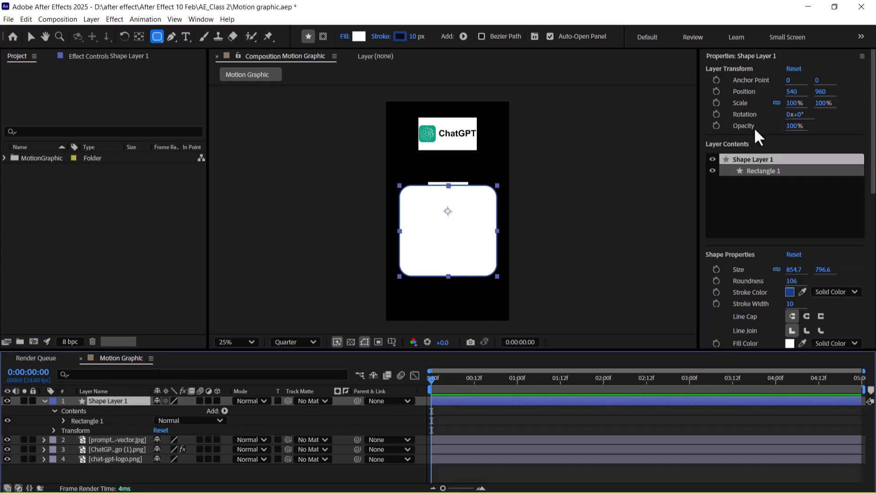
{"action": "scroll", "coordinate": [749, 182], "scroll_direction": "down", "scroll_amount": 5}
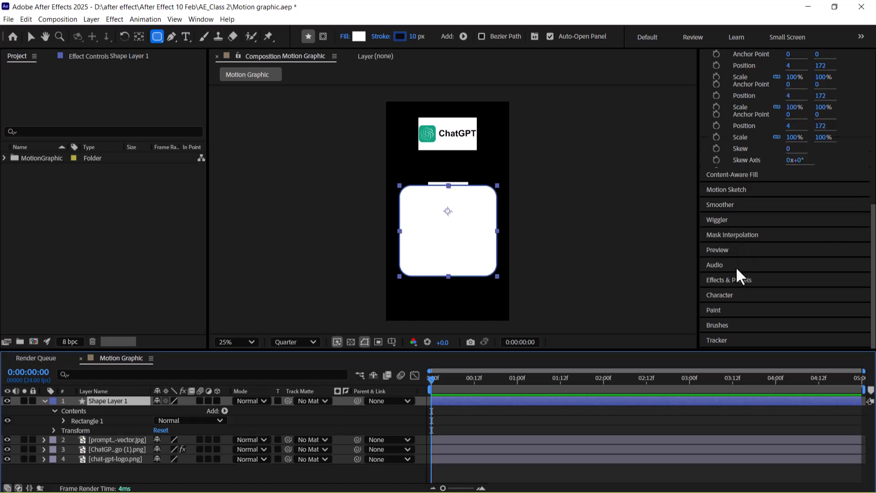
{"action": "left_click", "coordinate": [739, 280]}
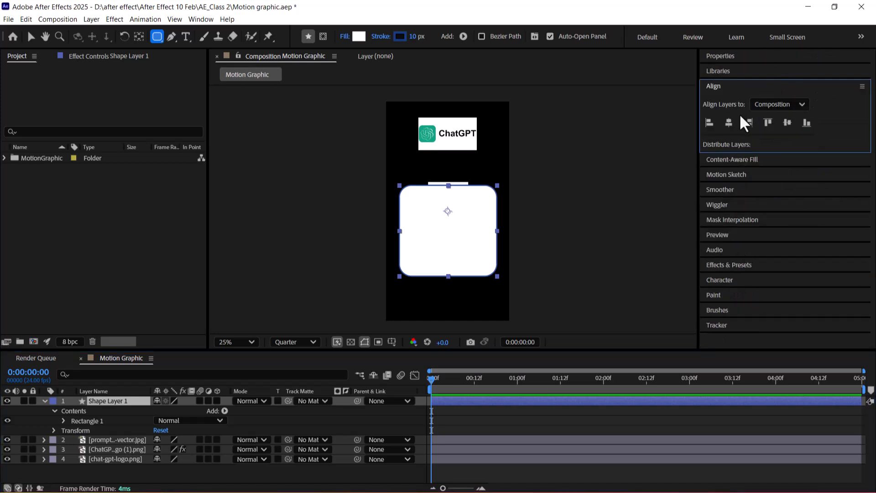
{"action": "left_click", "coordinate": [732, 130]}
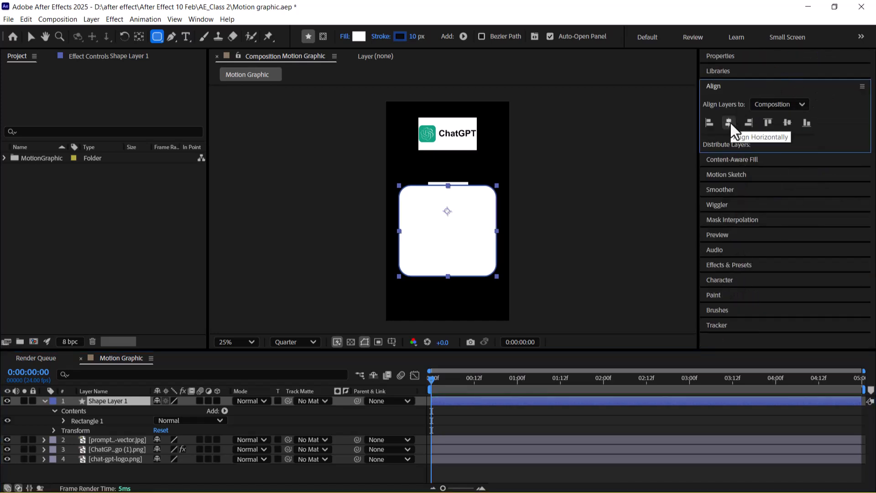
{"action": "left_click", "coordinate": [792, 129]}
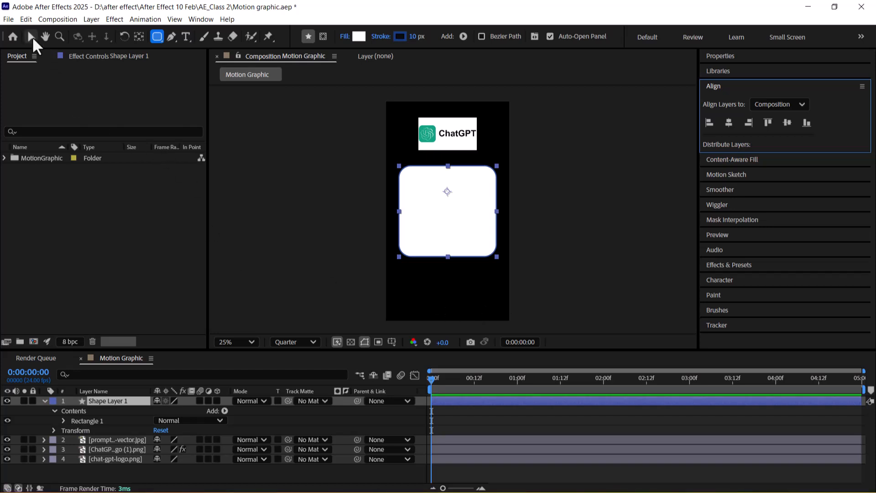
- Nudge the rounded rectangle's shape layer straight down to position 536, 916
{"action": "left_click", "coordinate": [31, 36]}
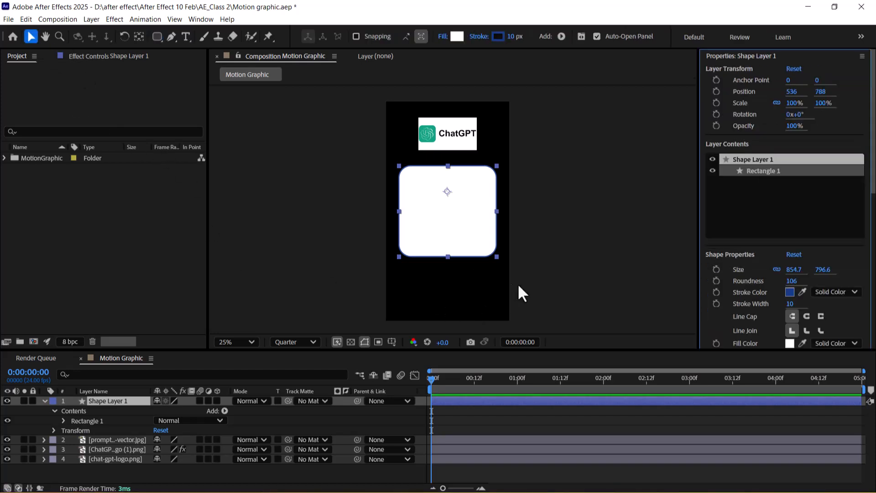
{"action": "key", "text": "Down"}
{"action": "key", "text": "Down"}
{"action": "key", "text": "Down"}
{"action": "key", "text": "Down"}
{"action": "key", "text": "Down"}
{"action": "key", "text": "Down"}
{"action": "key", "text": "Down"}
{"action": "key", "text": "Down"}
{"action": "key", "text": "Down"}
{"action": "key", "text": "Down"}
{"action": "key", "text": "Down"}
{"action": "key", "text": "Down"}
{"action": "key", "text": "Down"}
{"action": "key", "text": "Down"}
{"action": "key", "text": "Down"}
{"action": "key", "text": "Down"}
{"action": "key", "text": "Down"}
{"action": "key", "text": "Down"}
{"action": "key", "text": "Down"}
{"action": "key", "text": "Down"}
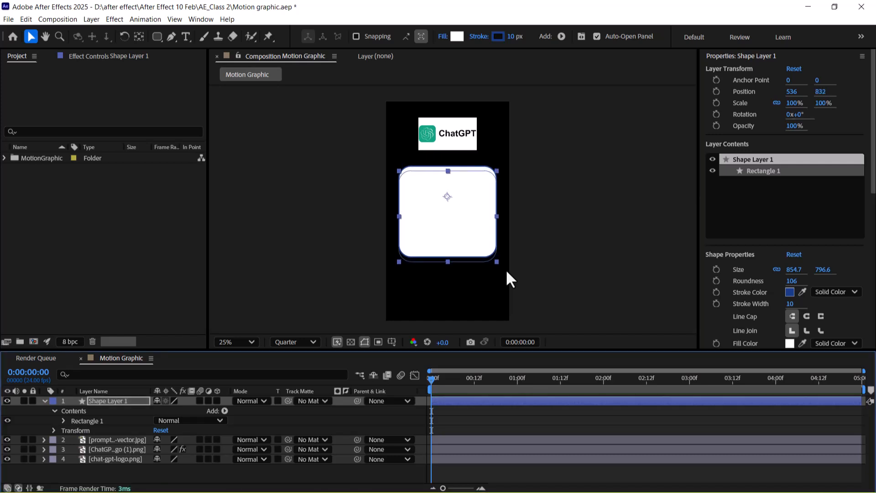
{"action": "key", "text": "Down"}
{"action": "key", "text": "Down"}
{"action": "key", "text": "Down"}
{"action": "key", "text": "Down"}
{"action": "key", "text": "Down"}
{"action": "key", "text": "Down"}
{"action": "key", "text": "Down"}
{"action": "key", "text": "Down"}
{"action": "key", "text": "Down"}
{"action": "key", "text": "Down"}
{"action": "key", "text": "Down"}
{"action": "key", "text": "Down"}
{"action": "key", "text": "Down"}
{"action": "key", "text": "Down"}
{"action": "key", "text": "Down"}
{"action": "key", "text": "Down"}
{"action": "key", "text": "Down"}
{"action": "key", "text": "Down"}
{"action": "key", "text": "Down"}
{"action": "key", "text": "Down"}
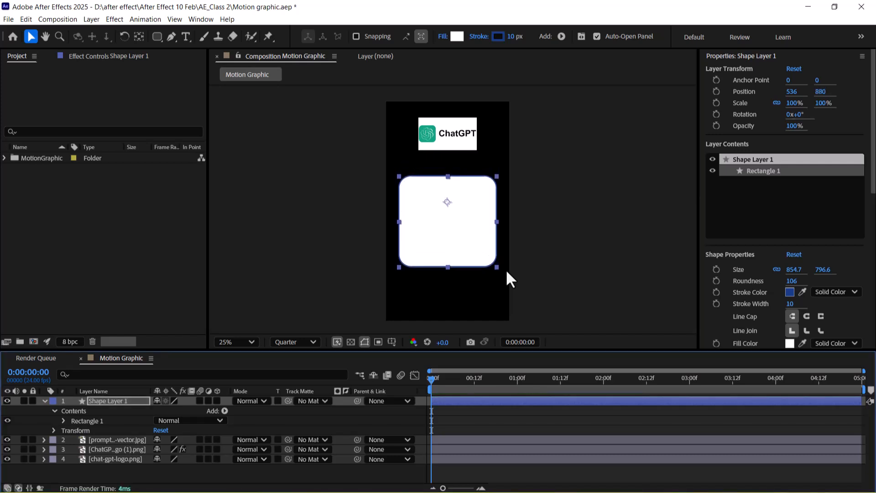
{"action": "key", "text": "Down"}
{"action": "key", "text": "Down"}
{"action": "key", "text": "Down"}
{"action": "key", "text": "Down"}
{"action": "key", "text": "Down"}
{"action": "key", "text": "Down"}
{"action": "key", "text": "Down"}
{"action": "key", "text": "Down"}
{"action": "key", "text": "Down"}
{"action": "key", "text": "Down"}
{"action": "key", "text": "Down"}
{"action": "key", "text": "Down"}
{"action": "key", "text": "Down"}
{"action": "key", "text": "Down"}
{"action": "key", "text": "Down"}
{"action": "key", "text": "Down"}
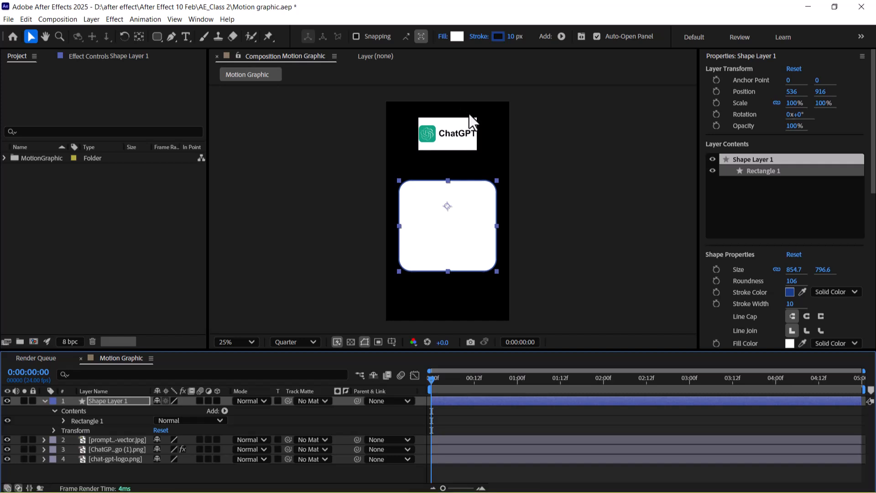
- Show the composition's grid and nudge the rounded rectangle's shape layer further down to position 536, 1048
{"action": "key", "text": "ctrl+apostrophe"}
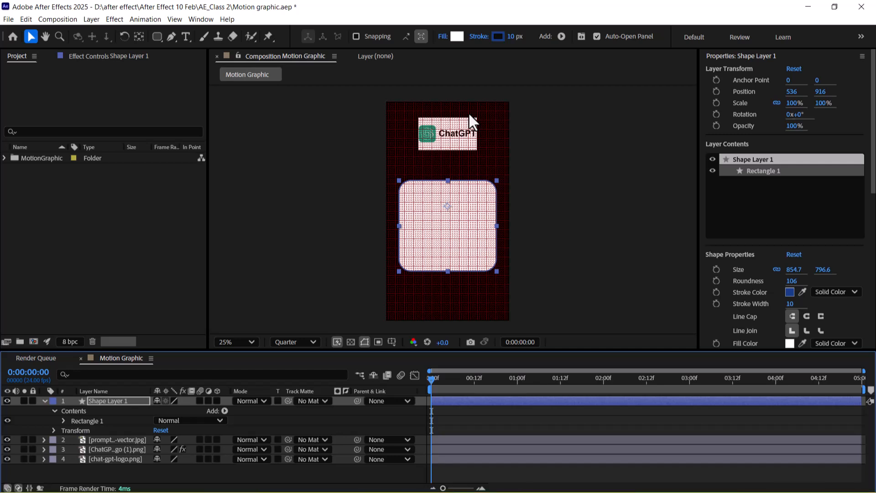
{"action": "key", "text": "ctrl+apostrophe"}
{"action": "key", "text": "ctrl+apostrophe"}
{"action": "key", "text": "Down"}
{"action": "key", "text": "Down"}
{"action": "key", "text": "Down"}
{"action": "key", "text": "Down"}
{"action": "key", "text": "Down"}
{"action": "key", "text": "Down"}
{"action": "key", "text": "Down"}
{"action": "key", "text": "Down"}
{"action": "key", "text": "Down"}
{"action": "key", "text": "Down"}
{"action": "key", "text": "Down"}
{"action": "key", "text": "Down"}
{"action": "key", "text": "Down"}
{"action": "key", "text": "Down"}
{"action": "key", "text": "Down"}
{"action": "key", "text": "Down"}
{"action": "key", "text": "Down"}
{"action": "key", "text": "Down"}
{"action": "key", "text": "Down"}
{"action": "key", "text": "Down"}
{"action": "key", "text": "Down"}
{"action": "key", "text": "Down"}
{"action": "key", "text": "Down"}
{"action": "key", "text": "Down"}
{"action": "key", "text": "Down"}
{"action": "key", "text": "Down"}
{"action": "key", "text": "Down"}
{"action": "key", "text": "Down"}
{"action": "key", "text": "Down"}
{"action": "key", "text": "Down"}
{"action": "key", "text": "Down"}
{"action": "key", "text": "Down"}
{"action": "key", "text": "Down"}
{"action": "key", "text": "Down"}
{"action": "key", "text": "Down"}
{"action": "key", "text": "Down"}
{"action": "key", "text": "Down"}
{"action": "key", "text": "Down"}
{"action": "key", "text": "Down"}
{"action": "key", "text": "Down"}
{"action": "key", "text": "Down"}
{"action": "key", "text": "Down"}
{"action": "key", "text": "Down"}
{"action": "key", "text": "Down"}
{"action": "key", "text": "Down"}
{"action": "key", "text": "Down"}
{"action": "key", "text": "Down"}
{"action": "key", "text": "Down"}
{"action": "key", "text": "Down"}
{"action": "key", "text": "Down"}
{"action": "key", "text": "Down"}
{"action": "key", "text": "Down"}
{"action": "key", "text": "Down"}
{"action": "key", "text": "Down"}
{"action": "key", "text": "Down"}
{"action": "key", "text": "Down"}
{"action": "key", "text": "Down"}
{"action": "key", "text": "Down"}
{"action": "key", "text": "Down"}
{"action": "key", "text": "Down"}
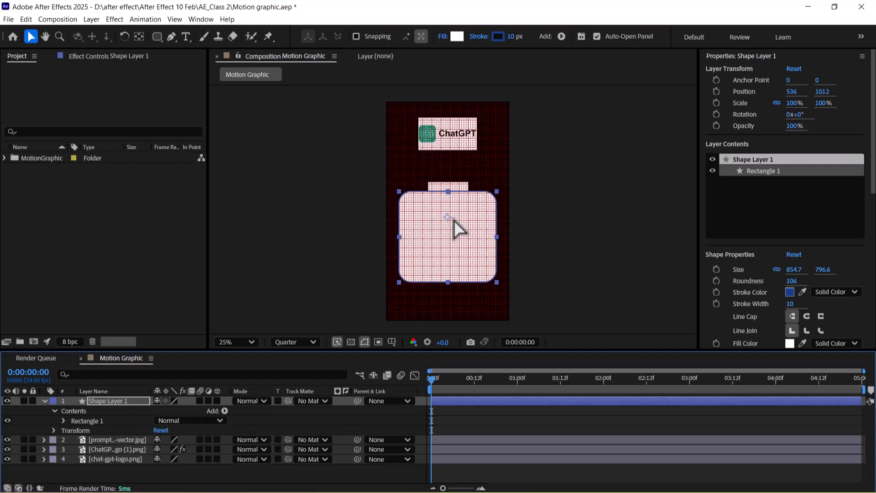
{"action": "key", "text": "Down"}
{"action": "key", "text": "Down"}
{"action": "key", "text": "Down"}
{"action": "key", "text": "Down"}
{"action": "key", "text": "Down"}
{"action": "key", "text": "Down"}
{"action": "key", "text": "Down"}
{"action": "key", "text": "Down"}
{"action": "key", "text": "Down"}
{"action": "key", "text": "Down"}
{"action": "key", "text": "Down"}
{"action": "key", "text": "Down"}
{"action": "key", "text": "Down"}
{"action": "key", "text": "Down"}
{"action": "key", "text": "Down"}
{"action": "key", "text": "Down"}
{"action": "key", "text": "Down"}
{"action": "key", "text": "Down"}
{"action": "key", "text": "Down"}
{"action": "key", "text": "Down"}
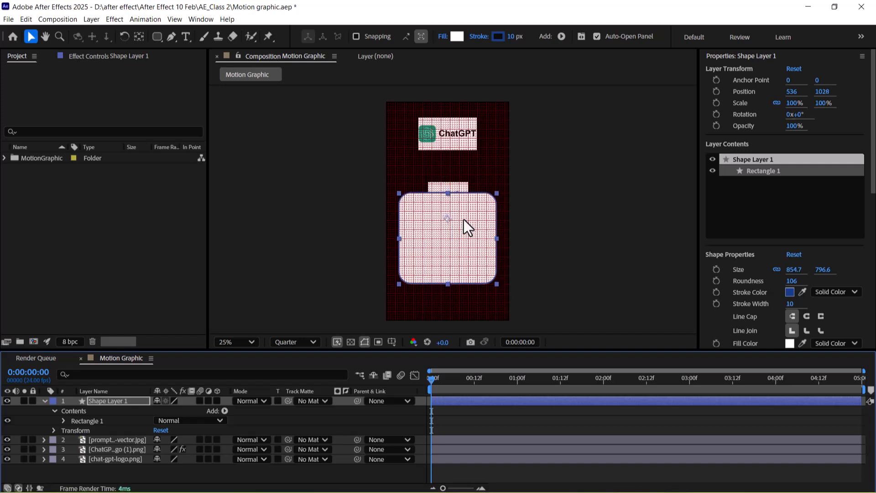
{"action": "key", "text": "Down"}
{"action": "key", "text": "Down"}
{"action": "key", "text": "Down"}
{"action": "key", "text": "Down"}
{"action": "key", "text": "Down"}
{"action": "key", "text": "Down"}
{"action": "key", "text": "Down"}
{"action": "key", "text": "Down"}
{"action": "key", "text": "Down"}
{"action": "key", "text": "Down"}
{"action": "key", "text": "Down"}
{"action": "key", "text": "Down"}
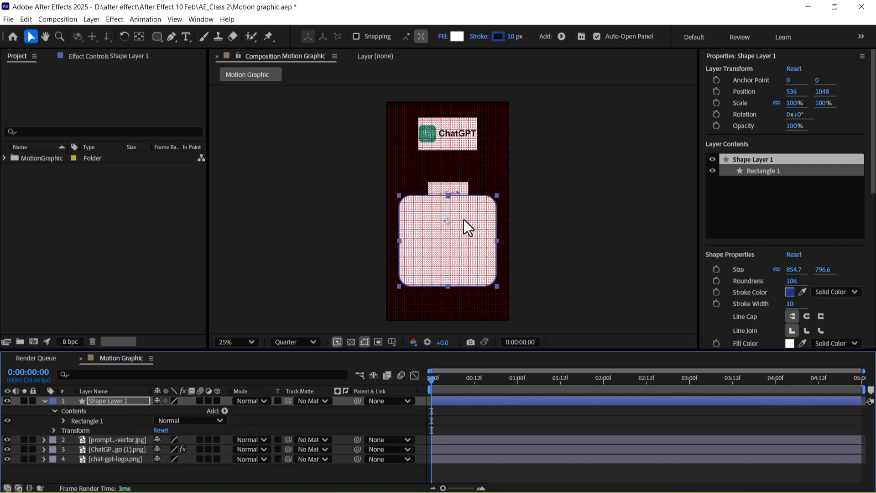
- Nudge the rounded rectangle's shape layer up to position 536, 1020 and hide the composition's grid
{"action": "key", "text": "Up"}
{"action": "key", "text": "Up"}
{"action": "key", "text": "Up"}
{"action": "key", "text": "Up"}
{"action": "key", "text": "Up"}
{"action": "key", "text": "Up"}
{"action": "key", "text": "Up"}
{"action": "key", "text": "Up"}
{"action": "key", "text": "Up"}
{"action": "key", "text": "Up"}
{"action": "key", "text": "Up"}
{"action": "key", "text": "Up"}
{"action": "key", "text": "Up"}
{"action": "key", "text": "Up"}
{"action": "key", "text": "Up"}
{"action": "key", "text": "Up"}
{"action": "key", "text": "Up"}
{"action": "key", "text": "Up"}
{"action": "key", "text": "Up"}
{"action": "key", "text": "Up"}
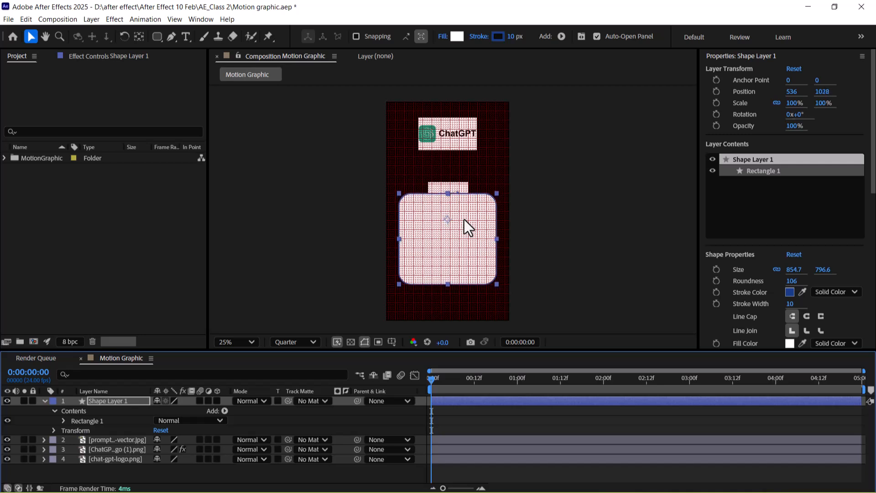
{"action": "key", "text": "Up"}
{"action": "key", "text": "Up"}
{"action": "key", "text": "Up"}
{"action": "key", "text": "Up"}
{"action": "key", "text": "Up"}
{"action": "key", "text": "Up"}
{"action": "key", "text": "Up"}
{"action": "key", "text": "Up"}
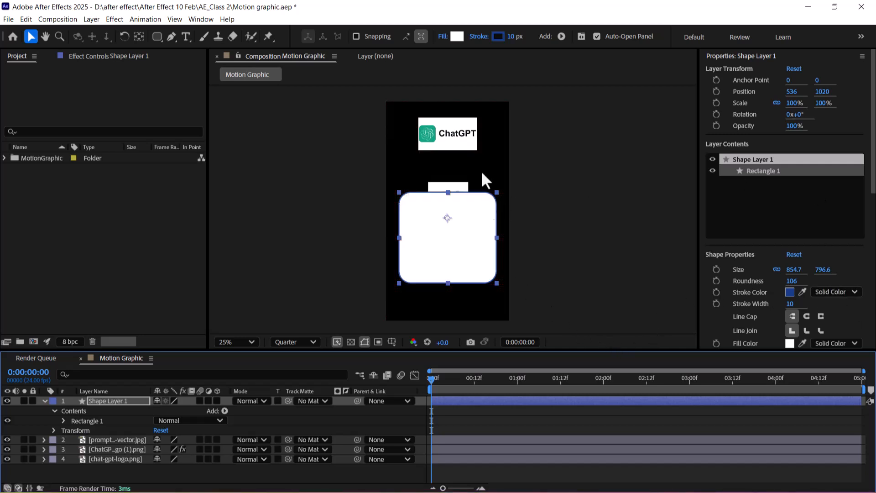
- Collapse the shape layer's properties and hide the prompt image layer beneath it
{"action": "left_click", "coordinate": [44, 400]}
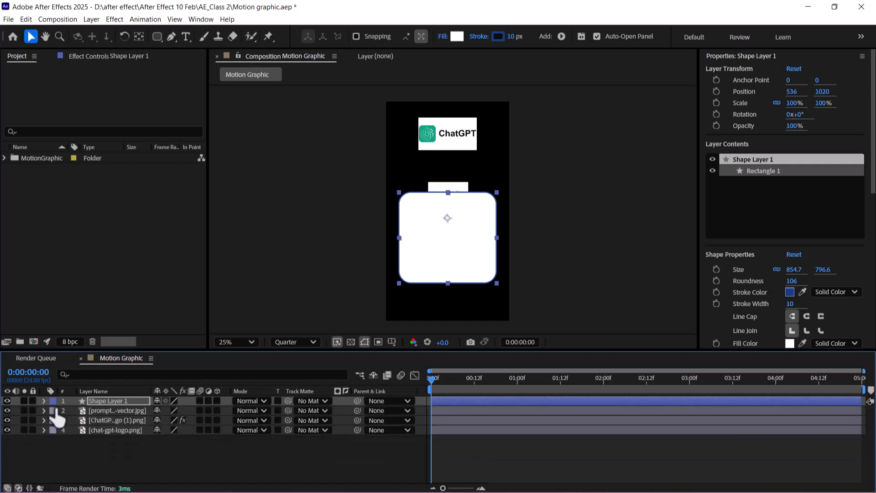
{"action": "left_click", "coordinate": [109, 412]}
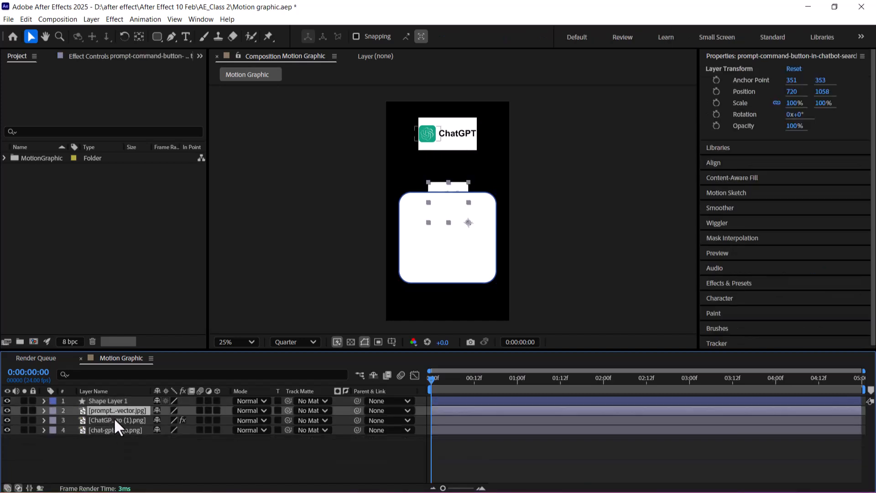
{"action": "left_click", "coordinate": [7, 410]}
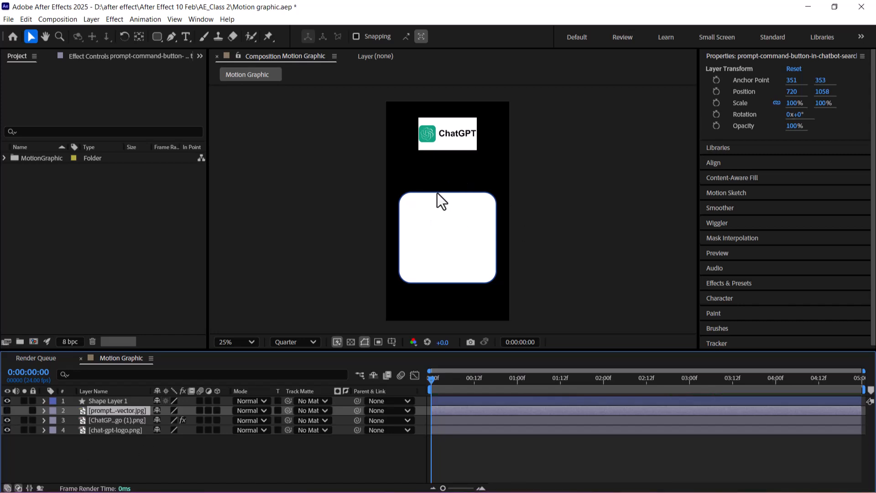
- Reveal the Position property of the ChatGPT-Logo (1).png layer and consult the Position description in the Gemini notes
{"action": "left_click", "coordinate": [113, 420]}
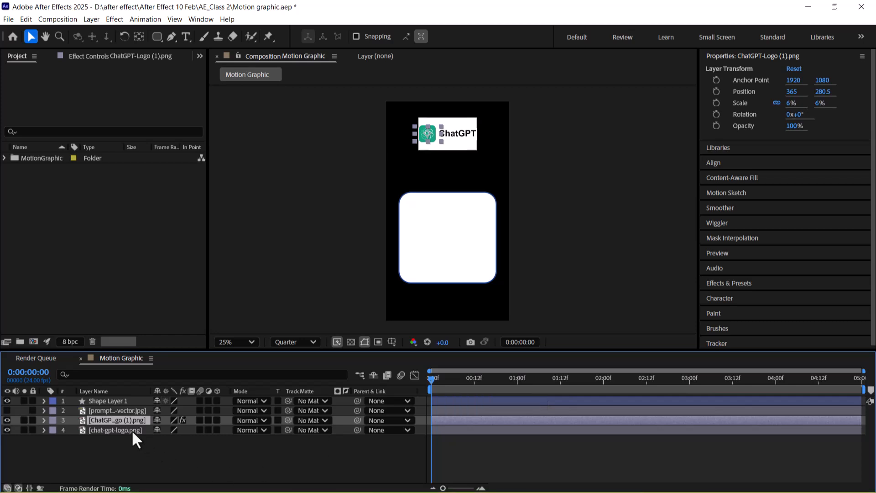
{"action": "key", "text": "p"}
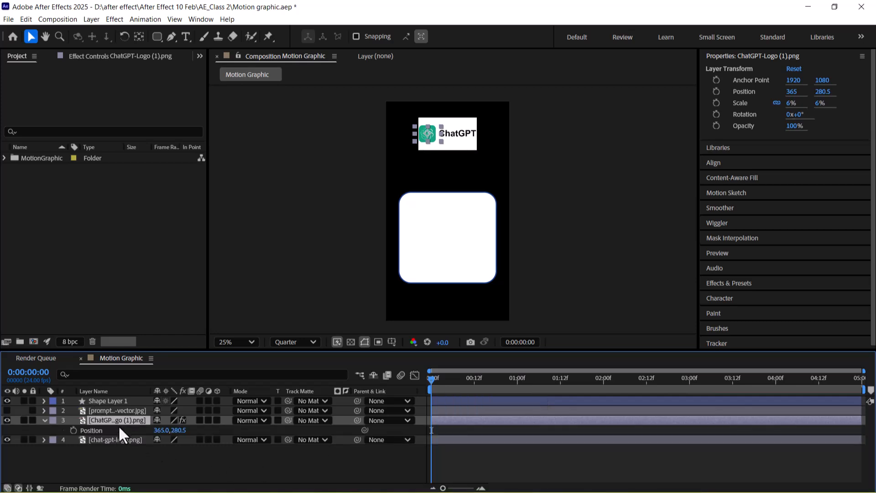
{"action": "key", "text": "alt+Tab"}
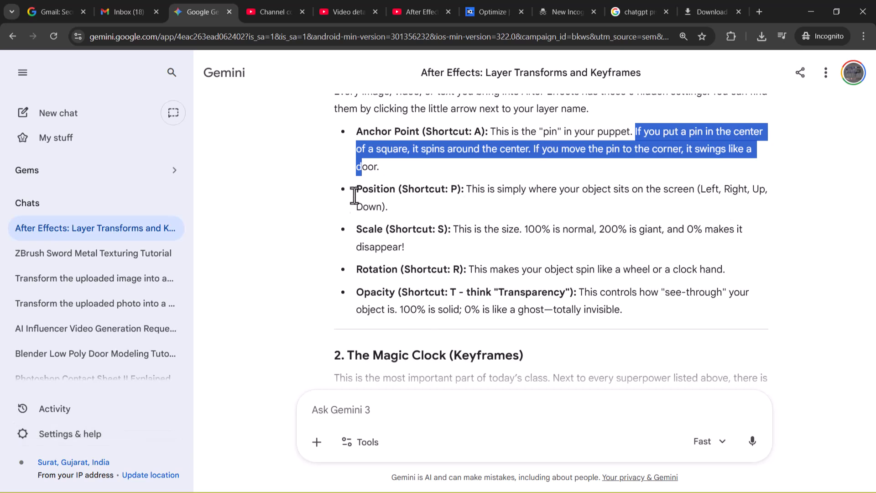
{"action": "left_click_drag", "start_coordinate": [362, 189], "coordinate": [532, 204]}
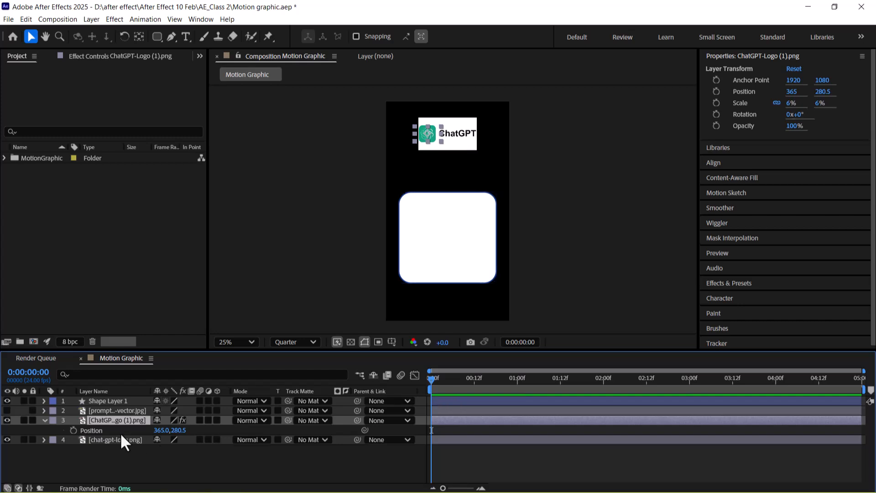
- Animate the ChatGPT-Logo (1).png layer's Position with a keyframe at the start and another at 2 seconds set to 365, 939.5
{"action": "left_click", "coordinate": [74, 431]}
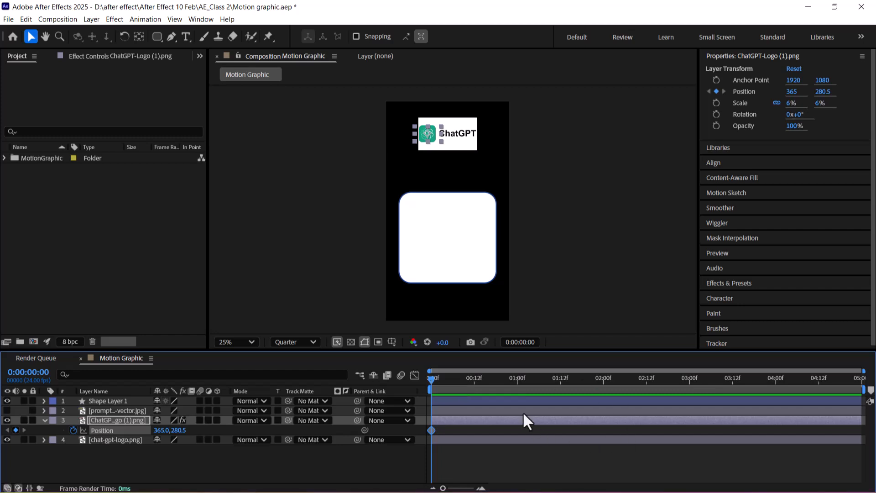
{"action": "left_click", "coordinate": [603, 386]}
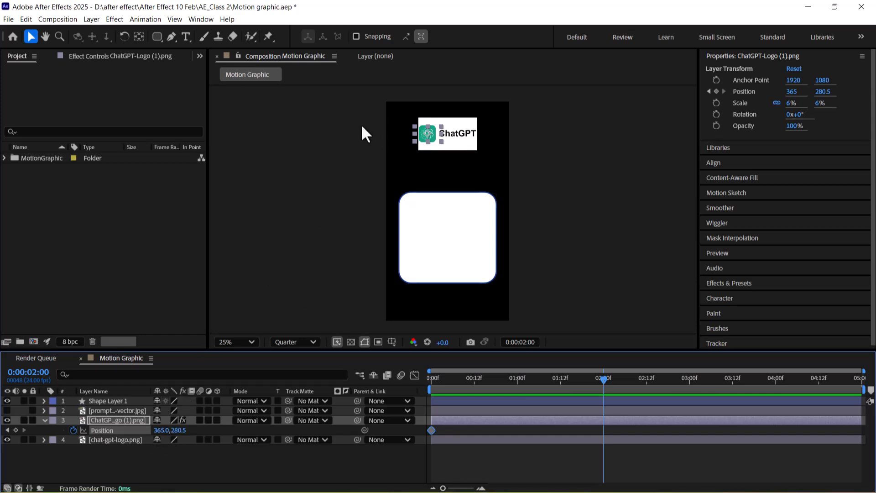
{"action": "left_click_drag", "start_coordinate": [178, 430], "coordinate": [689, 292]}
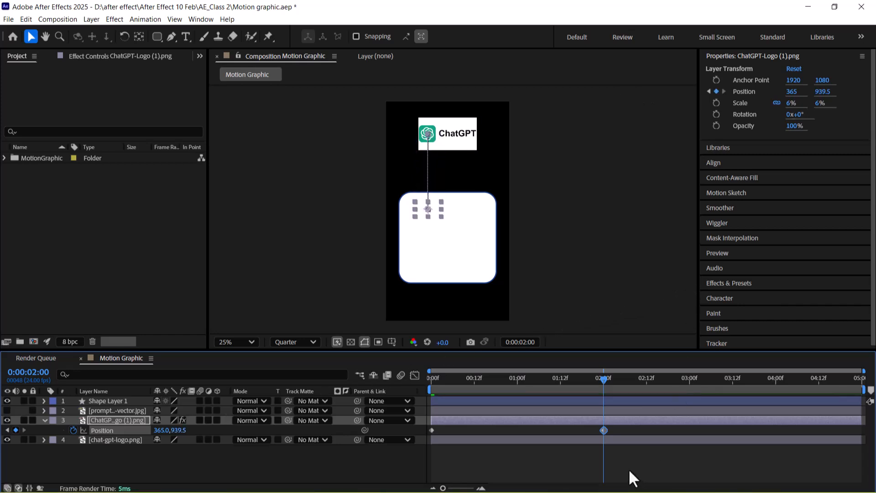
- Preview the logo layer's downward movement from the beginning of the composition
{"action": "left_click_drag", "start_coordinate": [603, 378], "coordinate": [310, 386]}
{"action": "key", "text": "space"}
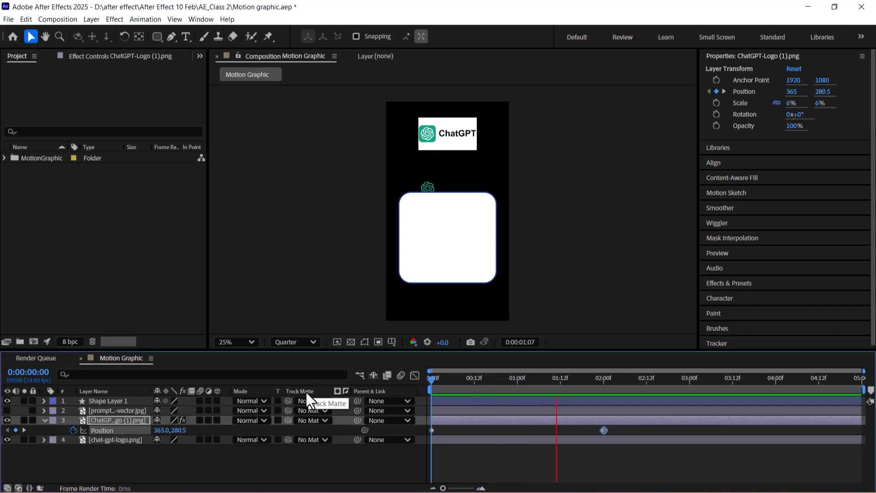
{"action": "key", "text": "space"}
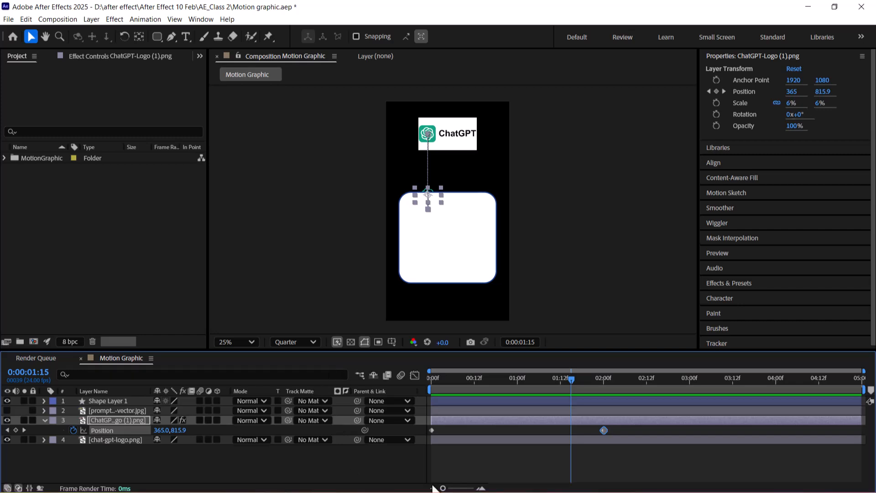
- Swap the logo layer's two Position keyframes so it moves upward from the start to just after 2 seconds
{"action": "left_click", "coordinate": [613, 428]}
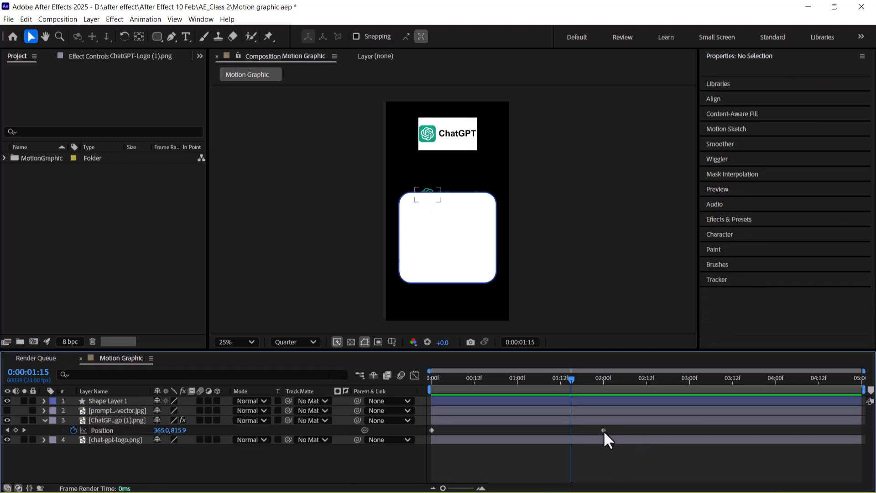
{"action": "left_click", "coordinate": [604, 430]}
{"action": "left_click_drag", "start_coordinate": [432, 429], "coordinate": [517, 430]}
{"action": "left_click_drag", "start_coordinate": [603, 430], "coordinate": [432, 437]}
{"action": "left_click_drag", "start_coordinate": [517, 430], "coordinate": [602, 439]}
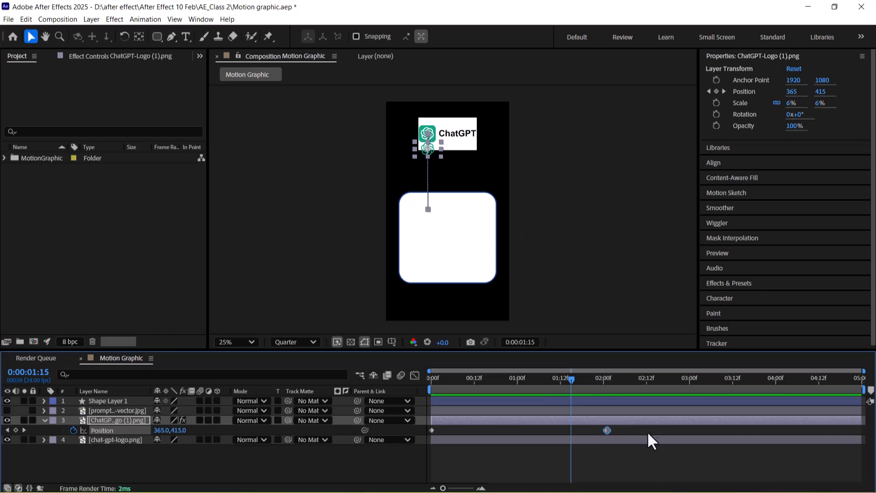
- Preview the reversed logo movement from the start and return the playhead to 0:00:00:00
{"action": "left_click_drag", "start_coordinate": [571, 378], "coordinate": [406, 398]}
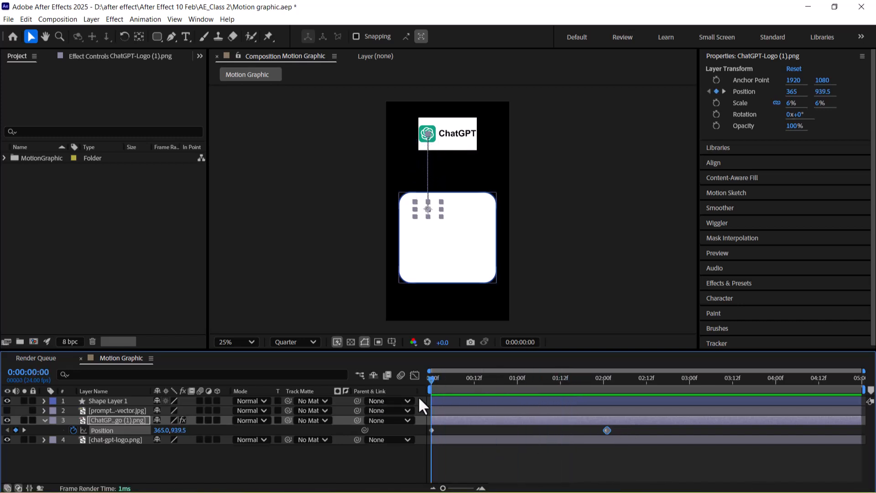
{"action": "key", "text": "space"}
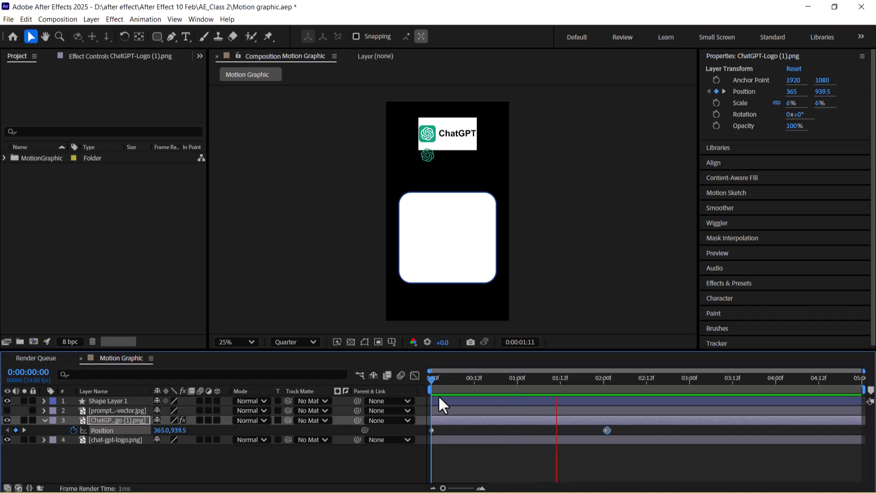
{"action": "key", "text": "space"}
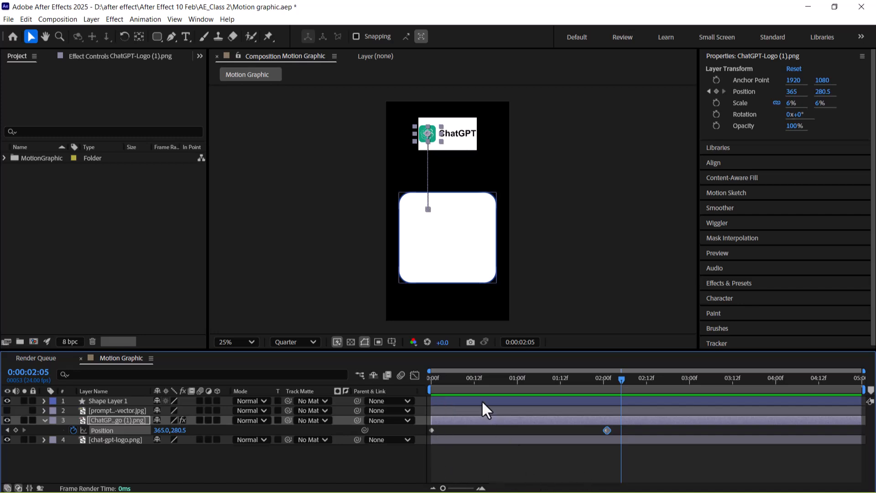
{"action": "left_click_drag", "start_coordinate": [483, 379], "coordinate": [430, 381]}
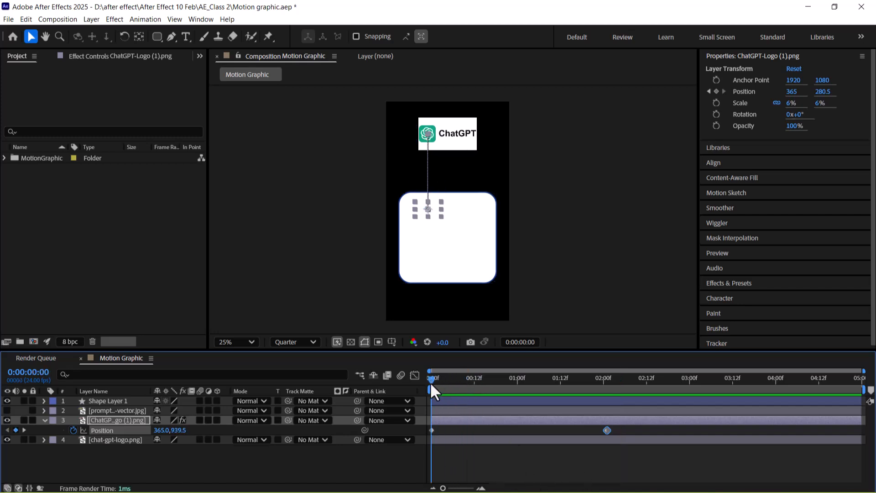
- Switch to the Gemini notes, read the Position, Scale and Rotation descriptions, and return to After Effects
{"action": "key", "text": "alt+Tab"}
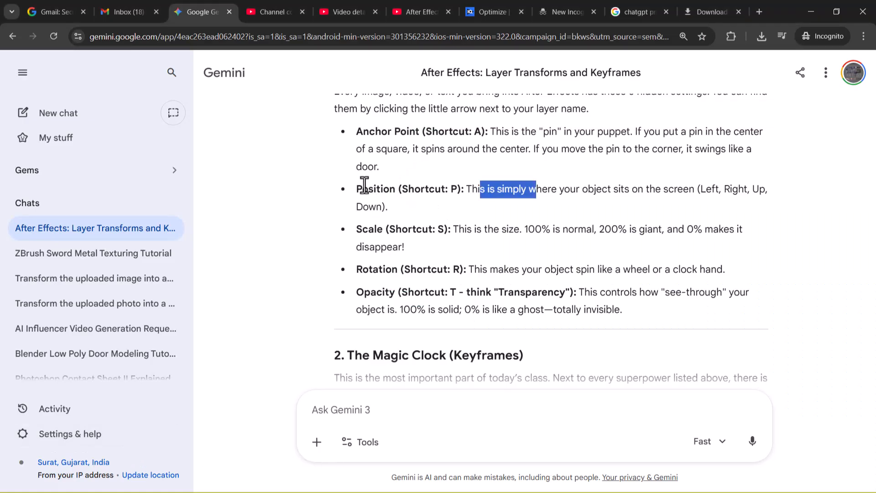
{"action": "left_click", "coordinate": [368, 191]}
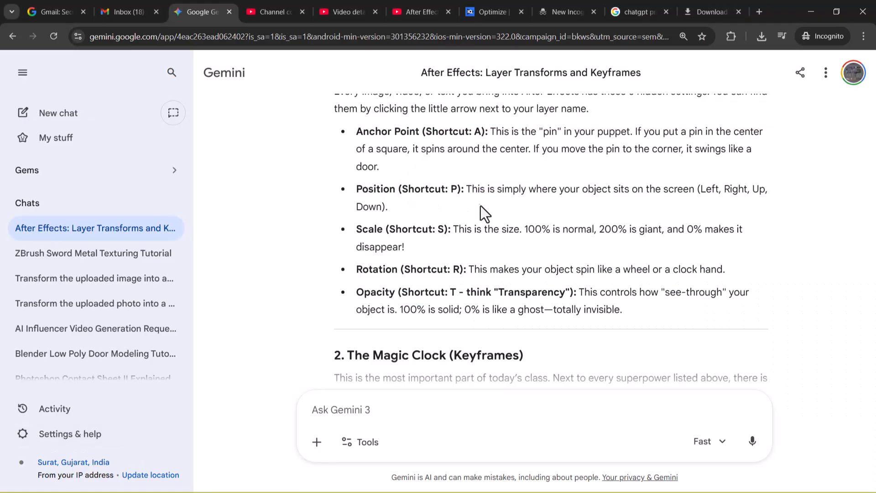
{"action": "left_click_drag", "start_coordinate": [458, 229], "coordinate": [538, 237]}
{"action": "left_click_drag", "start_coordinate": [643, 238], "coordinate": [518, 255]}
{"action": "left_click", "coordinate": [410, 278]}
{"action": "left_click_drag", "start_coordinate": [356, 271], "coordinate": [729, 268]}
{"action": "key", "text": "alt+Tab"}
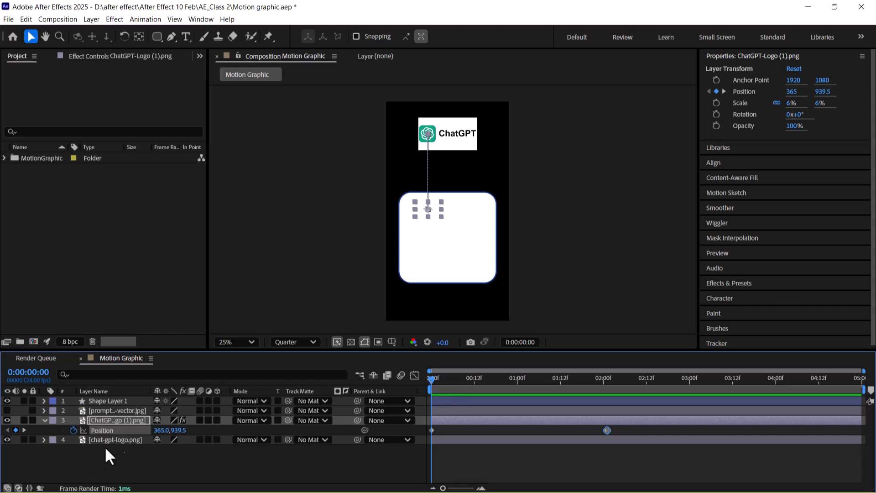
- Reveal the logo layer's Rotation property and enable its animation with a 0° keyframe at 2 seconds only
{"action": "key", "text": "r"}
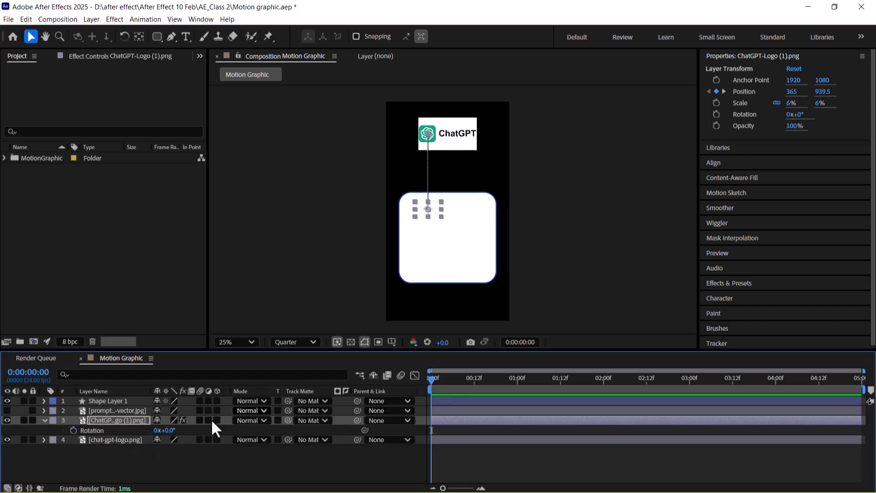
{"action": "left_click", "coordinate": [73, 430]}
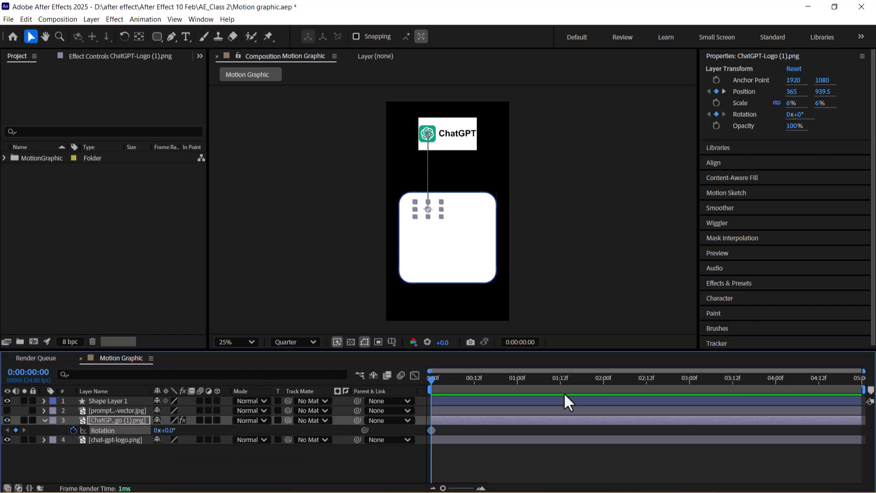
{"action": "left_click", "coordinate": [603, 380]}
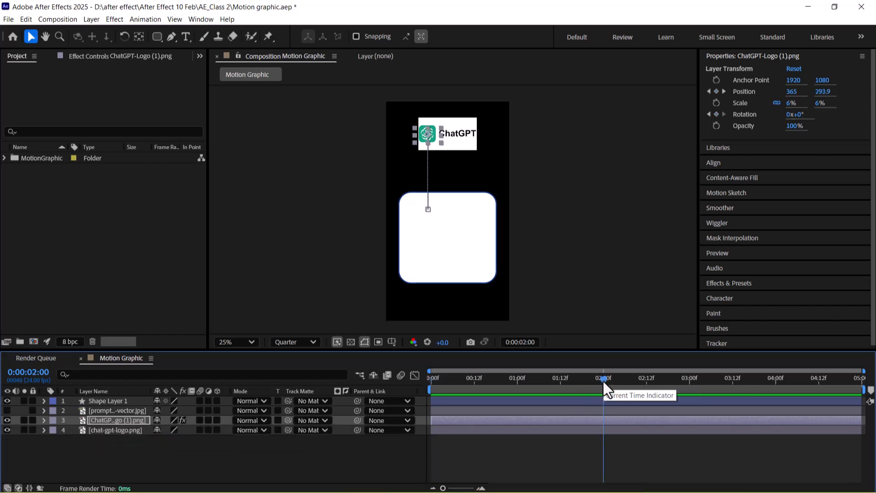
{"action": "left_click", "coordinate": [73, 430]}
{"action": "left_click", "coordinate": [73, 430]}
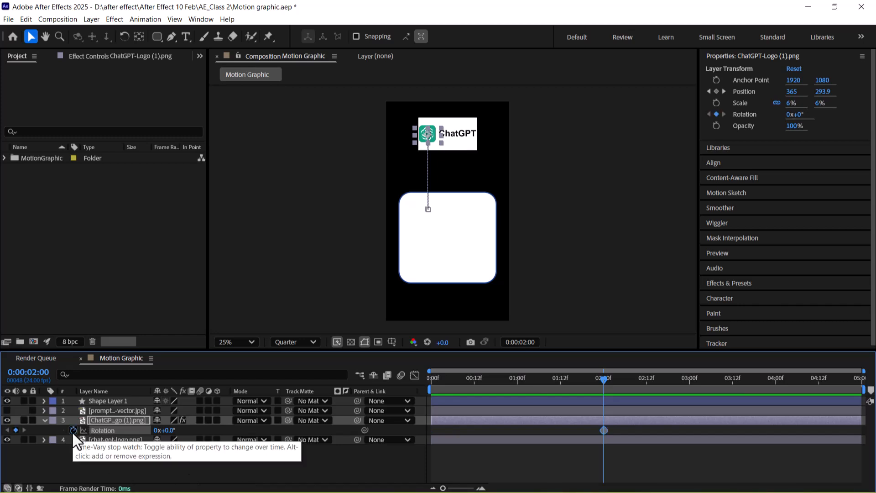
- Set the logo layer's Rotation to -317° at the start of the composition and preview the spin
{"action": "left_click_drag", "start_coordinate": [518, 381], "coordinate": [393, 383]}
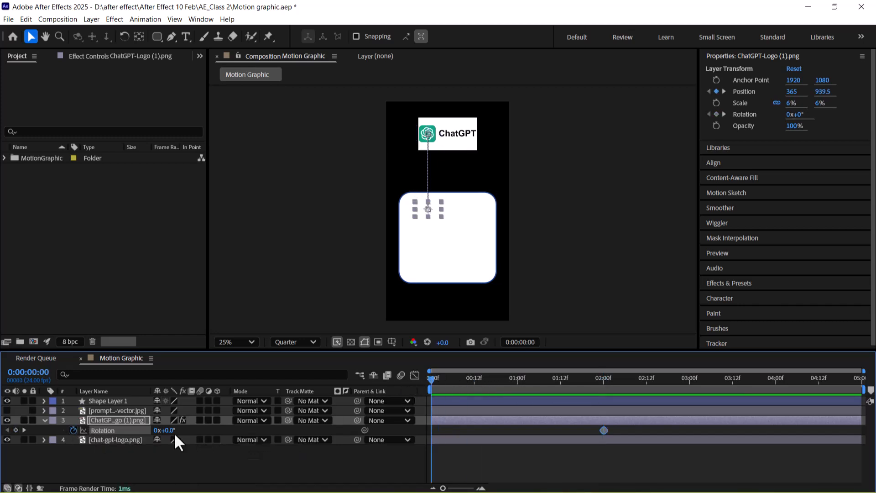
{"action": "left_click_drag", "start_coordinate": [170, 431], "coordinate": [5, 431]}
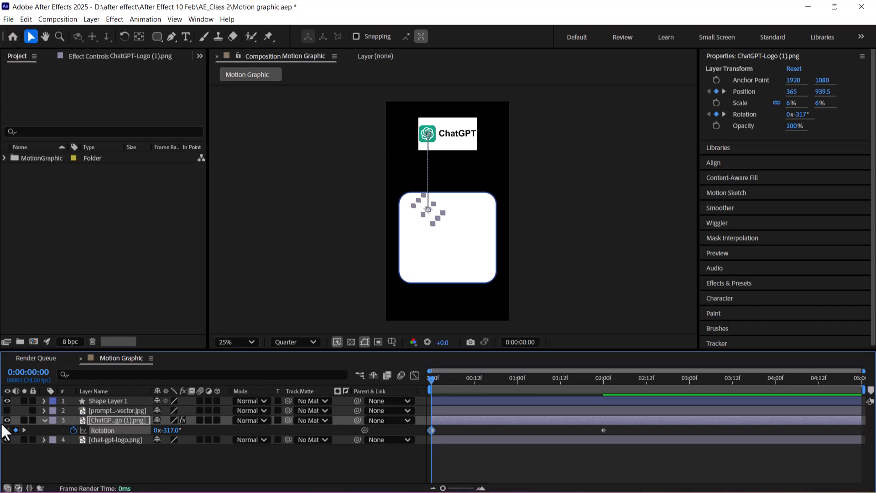
{"action": "key", "text": "space"}
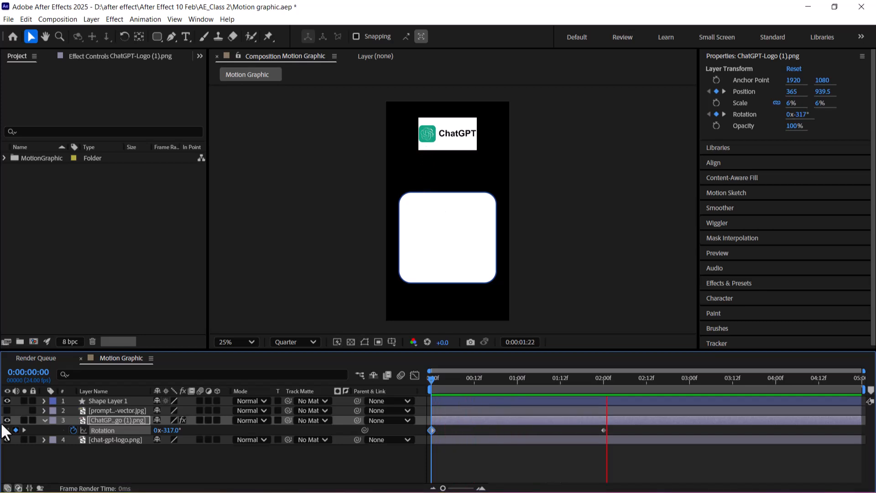
{"action": "key", "text": "space"}
{"action": "key", "text": "Home"}
{"action": "key", "text": "space"}
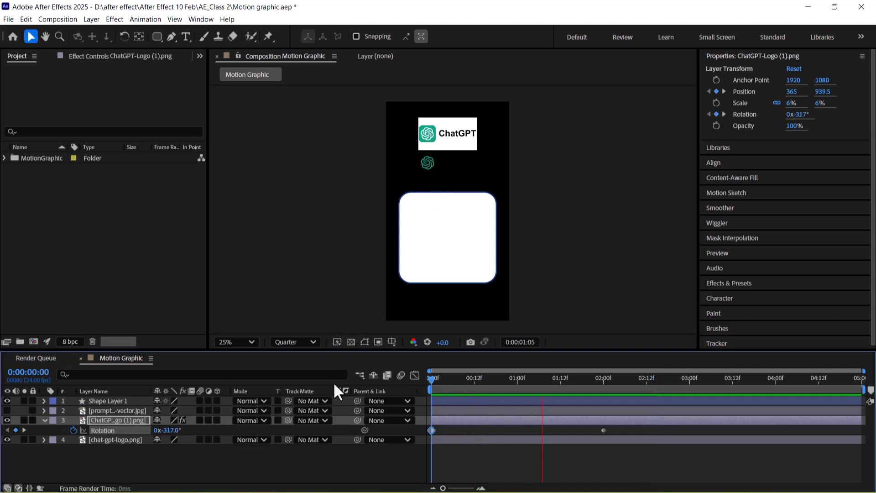
{"action": "key", "text": "space"}
- Set the logo layer's Rotation to 360° at the start of the composition and preview the full turn
{"action": "left_click_drag", "start_coordinate": [606, 379], "coordinate": [604, 379]}
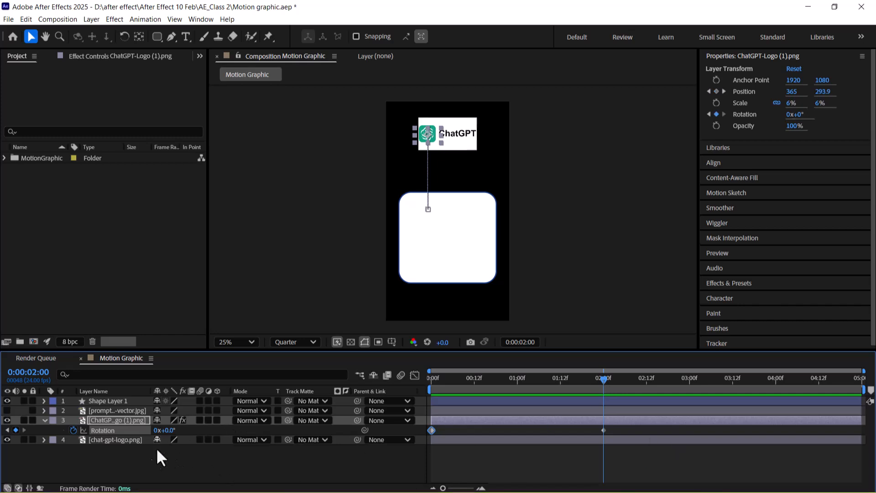
{"action": "key", "text": "Home"}
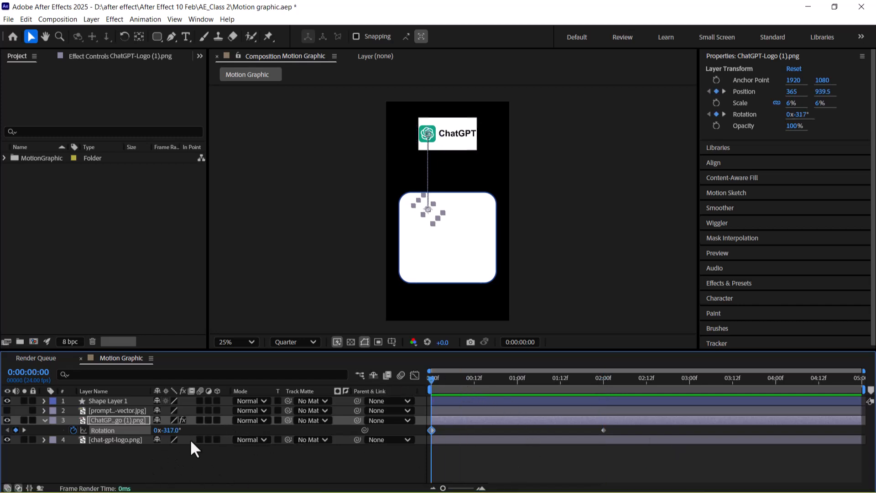
{"action": "left_click", "coordinate": [168, 430]}
{"action": "type", "text": "360"}
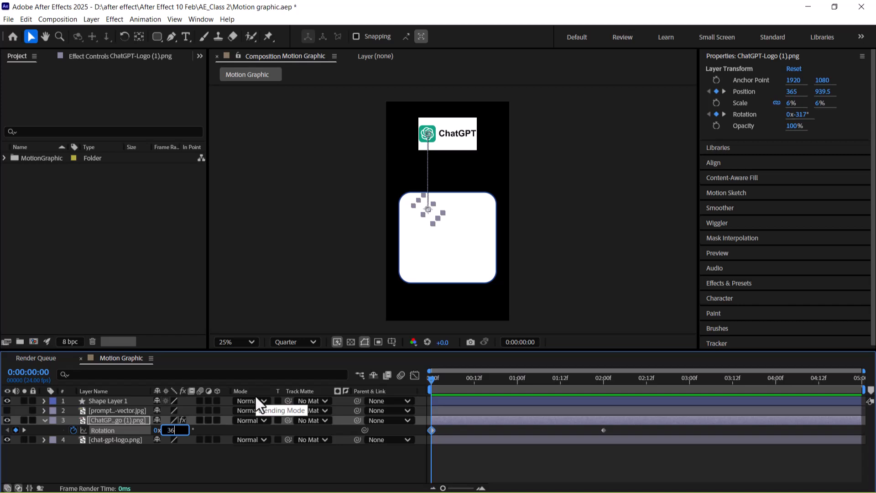
{"action": "key", "text": "Return"}
{"action": "key", "text": "space"}
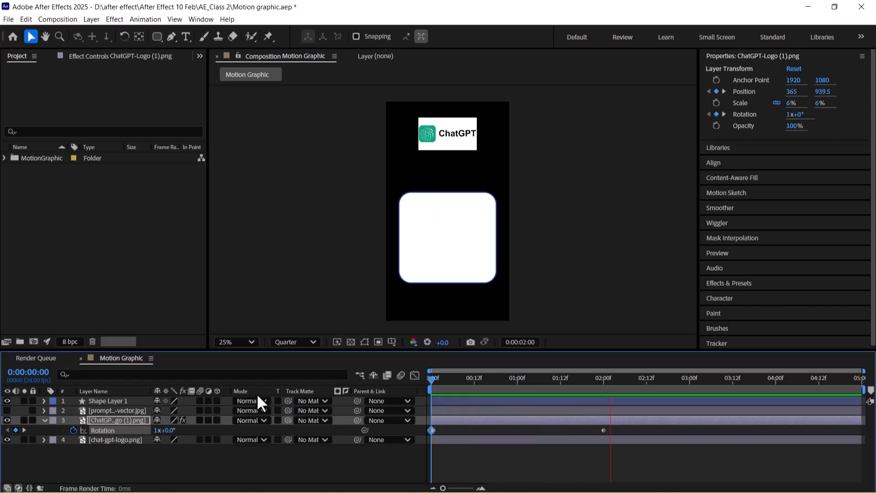
- Stop the rotation preview, check the logo at about 2 seconds, and return the playhead to the composition's start
{"action": "key", "text": "space"}
{"action": "left_click", "coordinate": [606, 377]}
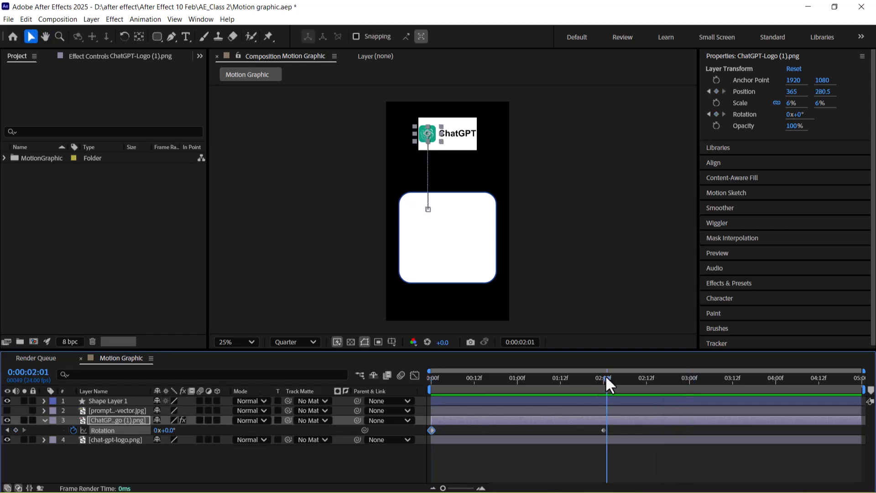
{"action": "left_click_drag", "start_coordinate": [604, 376], "coordinate": [429, 386]}
- Switch to the Gemini notes, read the Opacity description, and return to After Effects
{"action": "key", "text": "alt+Tab"}
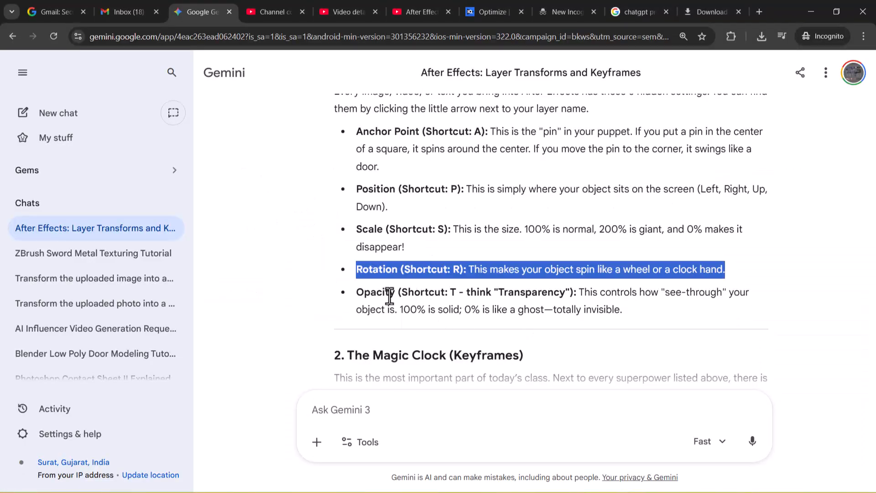
{"action": "key", "text": "alt"}
{"action": "left_click", "coordinate": [456, 294]}
{"action": "left_click_drag", "start_coordinate": [503, 293], "coordinate": [738, 294]}
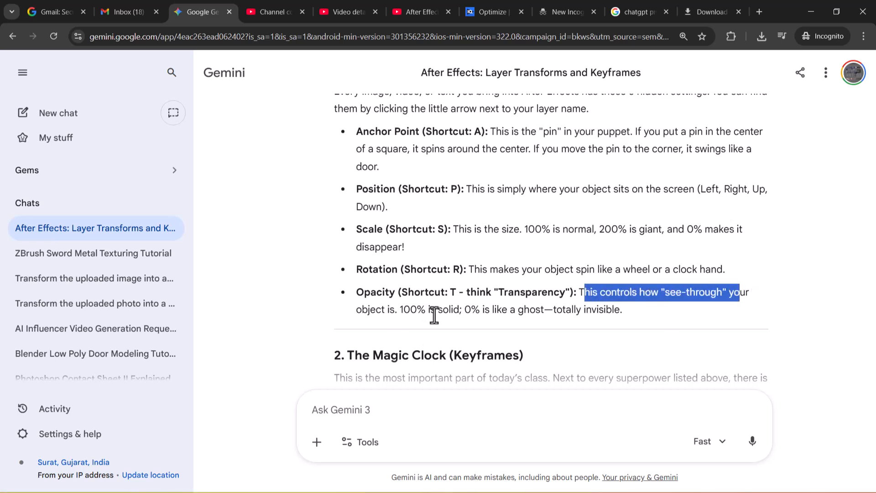
{"action": "left_click_drag", "start_coordinate": [497, 310], "coordinate": [625, 310]}
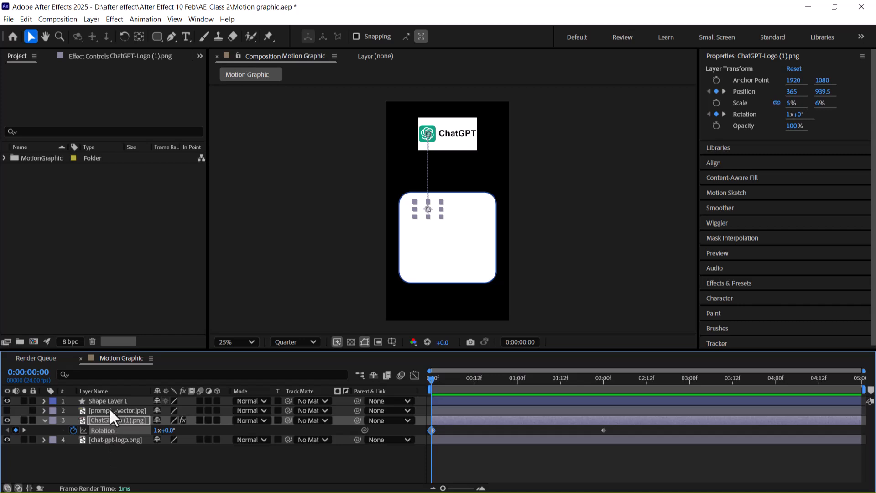
- Reveal the chat-gpt-logo.png layer's Opacity and enable its animation with a 100% keyframe at 0:00:01:12
{"action": "left_click", "coordinate": [104, 440]}
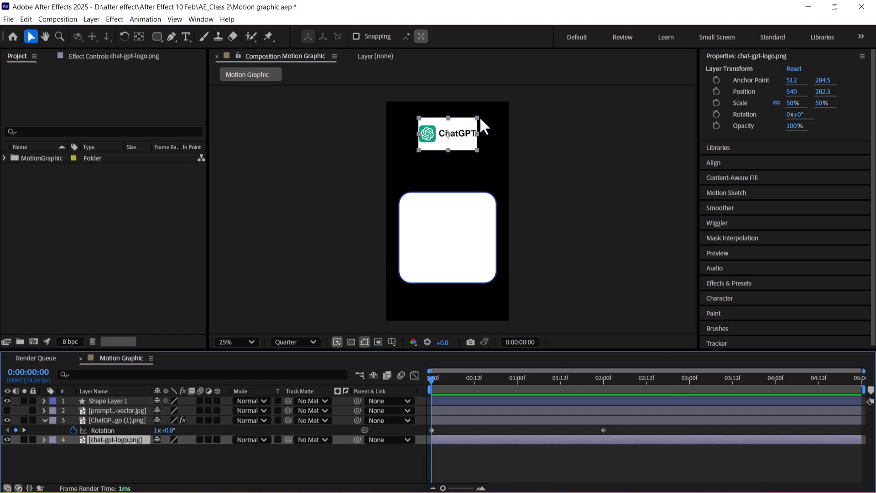
{"action": "left_click", "coordinate": [603, 382]}
{"action": "left_click_drag", "start_coordinate": [603, 382], "coordinate": [560, 382]}
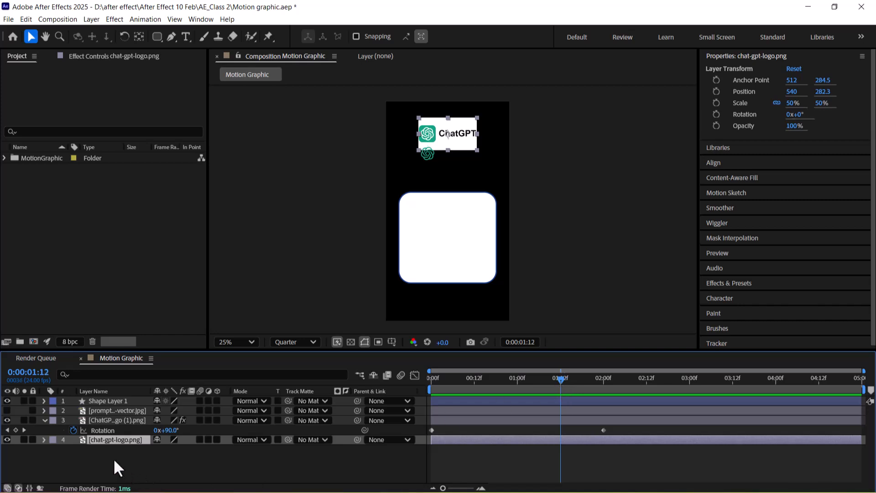
{"action": "left_click", "coordinate": [109, 472]}
{"action": "left_click", "coordinate": [106, 441]}
{"action": "key", "text": "t"}
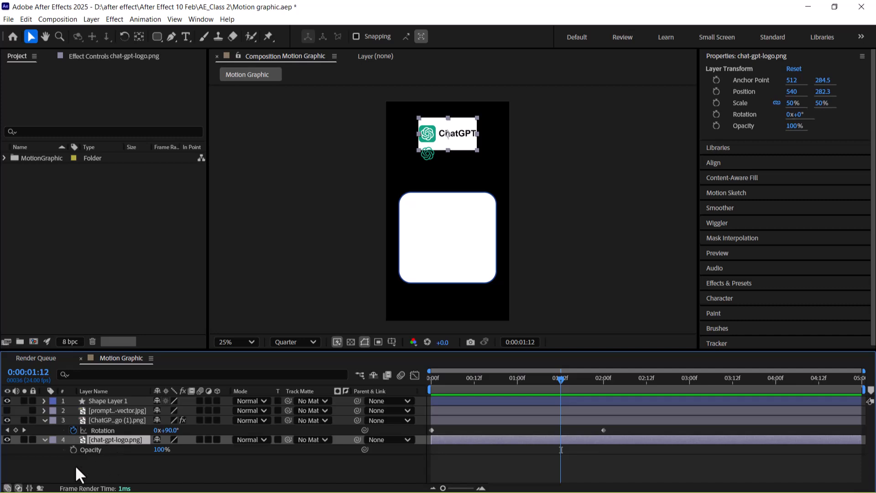
{"action": "left_click", "coordinate": [73, 450]}
- Set the chat-gpt-logo.png layer's Opacity to 0% at 2 seconds and preview the fade-out
{"action": "left_click_drag", "start_coordinate": [565, 380], "coordinate": [602, 385]}
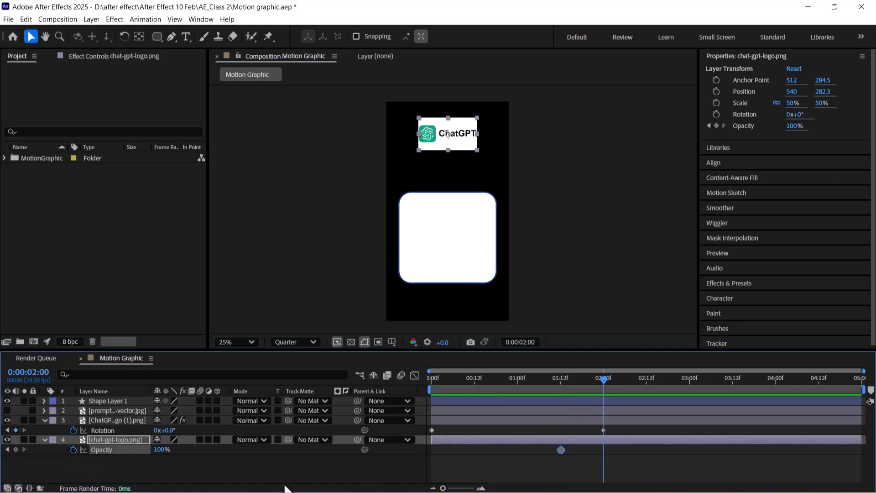
{"action": "left_click_drag", "start_coordinate": [157, 450], "coordinate": [10, 438]}
{"action": "left_click_drag", "start_coordinate": [594, 378], "coordinate": [502, 379]}
{"action": "key", "text": "space"}
{"action": "key", "text": "space"}
- Shift both Opacity keyframes together so the fade starts at 0:00:01:23, preview it, and return to the composition's start
{"action": "left_click_drag", "start_coordinate": [584, 379], "coordinate": [601, 391]}
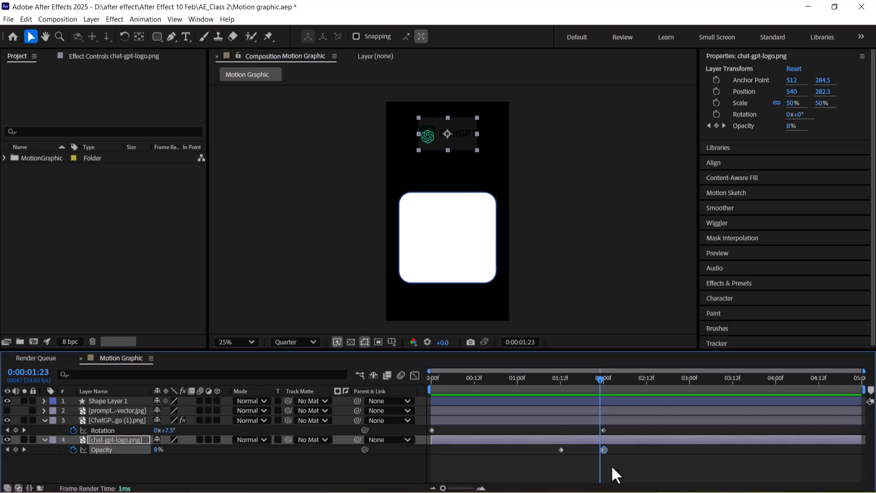
{"action": "left_click_drag", "start_coordinate": [625, 448], "coordinate": [579, 453]}
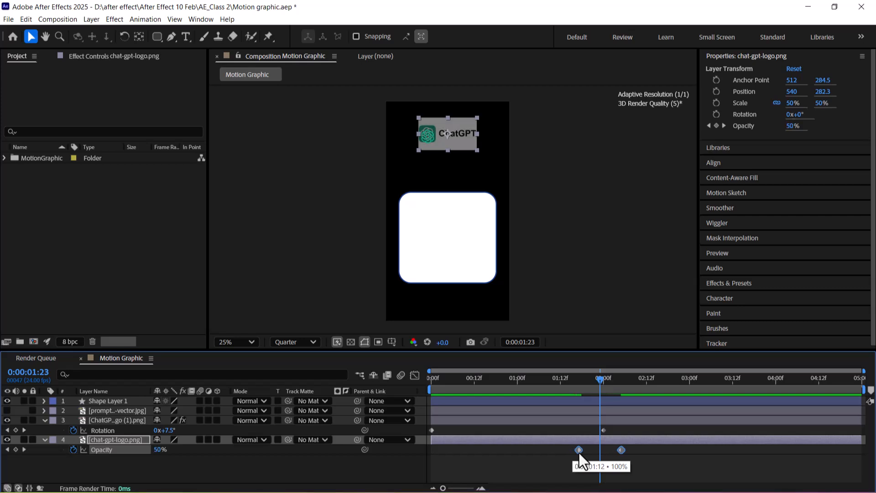
{"action": "mouse_move", "coordinate": [593, 376]}
{"action": "left_mouse_down"}
{"action": "mouse_move", "coordinate": [574, 382]}
{"action": "mouse_move", "coordinate": [590, 386]}
{"action": "left_mouse_up"}
{"action": "key", "text": "space"}
{"action": "left_click_drag", "start_coordinate": [579, 450], "coordinate": [591, 452]}
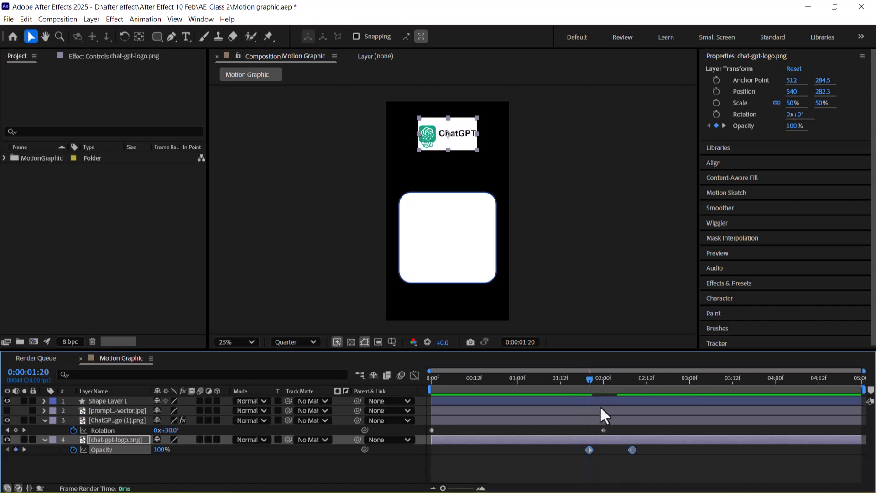
{"action": "left_click_drag", "start_coordinate": [587, 380], "coordinate": [601, 384]}
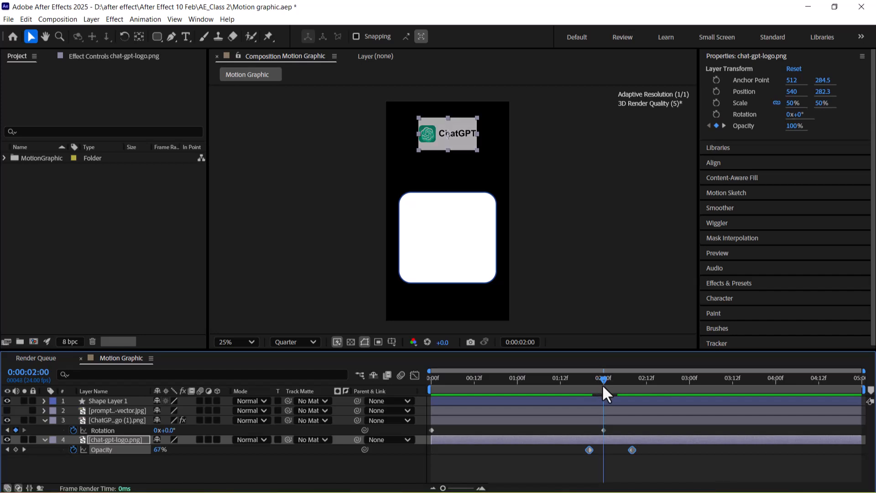
{"action": "left_click_drag", "start_coordinate": [590, 450], "coordinate": [600, 452]}
{"action": "key", "text": "space"}
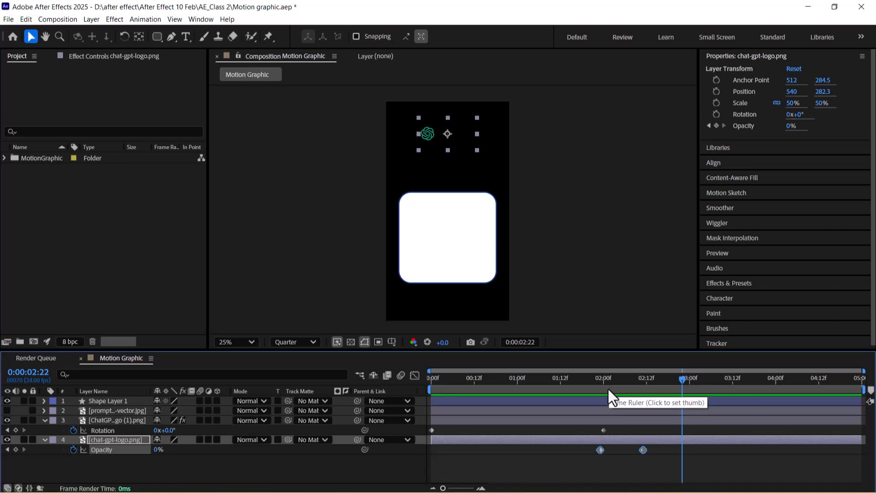
{"action": "left_click_drag", "start_coordinate": [615, 387], "coordinate": [359, 401]}
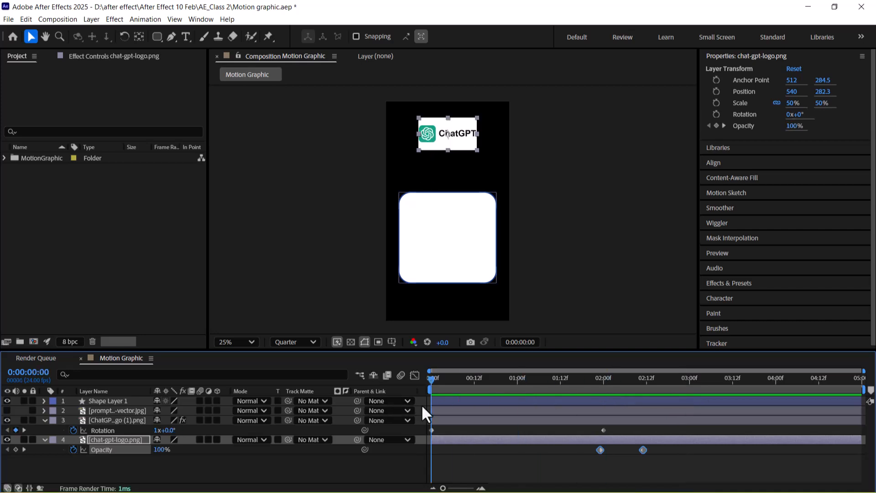
- Switch to the Gemini notes and review the Anchor Point, Position, Scale, Rotation and Opacity entries
{"action": "key", "text": "alt+Tab"}
{"action": "left_click_drag", "start_coordinate": [364, 147], "coordinate": [429, 140]}
{"action": "left_click_drag", "start_coordinate": [363, 192], "coordinate": [429, 190]}
{"action": "left_click_drag", "start_coordinate": [368, 233], "coordinate": [428, 230]}
{"action": "left_click_drag", "start_coordinate": [374, 275], "coordinate": [431, 271]}
{"action": "left_click_drag", "start_coordinate": [389, 314], "coordinate": [403, 305]}
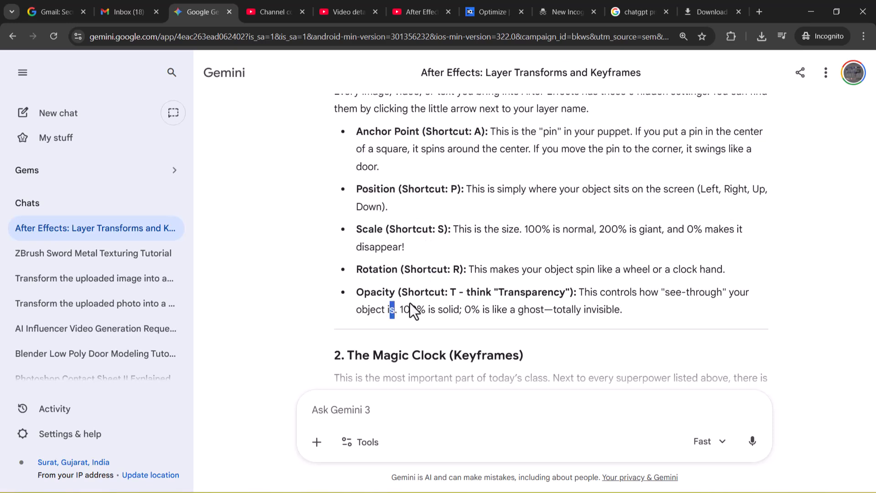
{"action": "key", "text": "alt+Tab"}
{"action": "key", "text": "alt+Tab"}
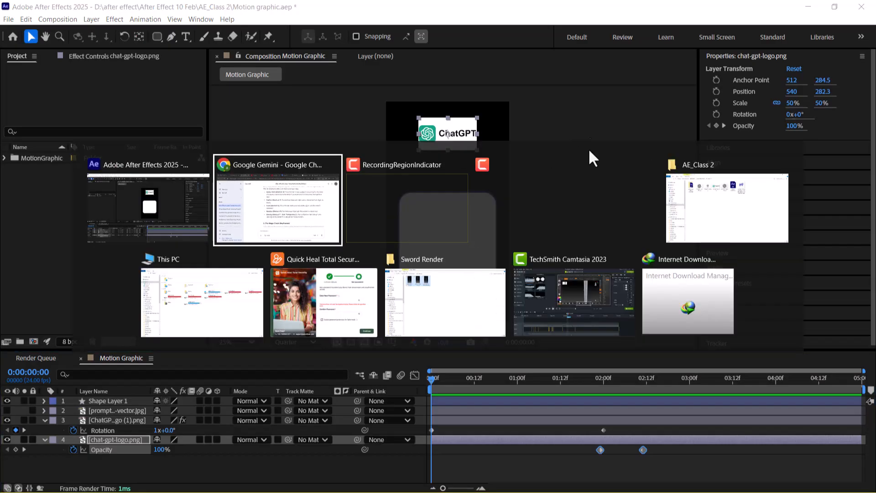